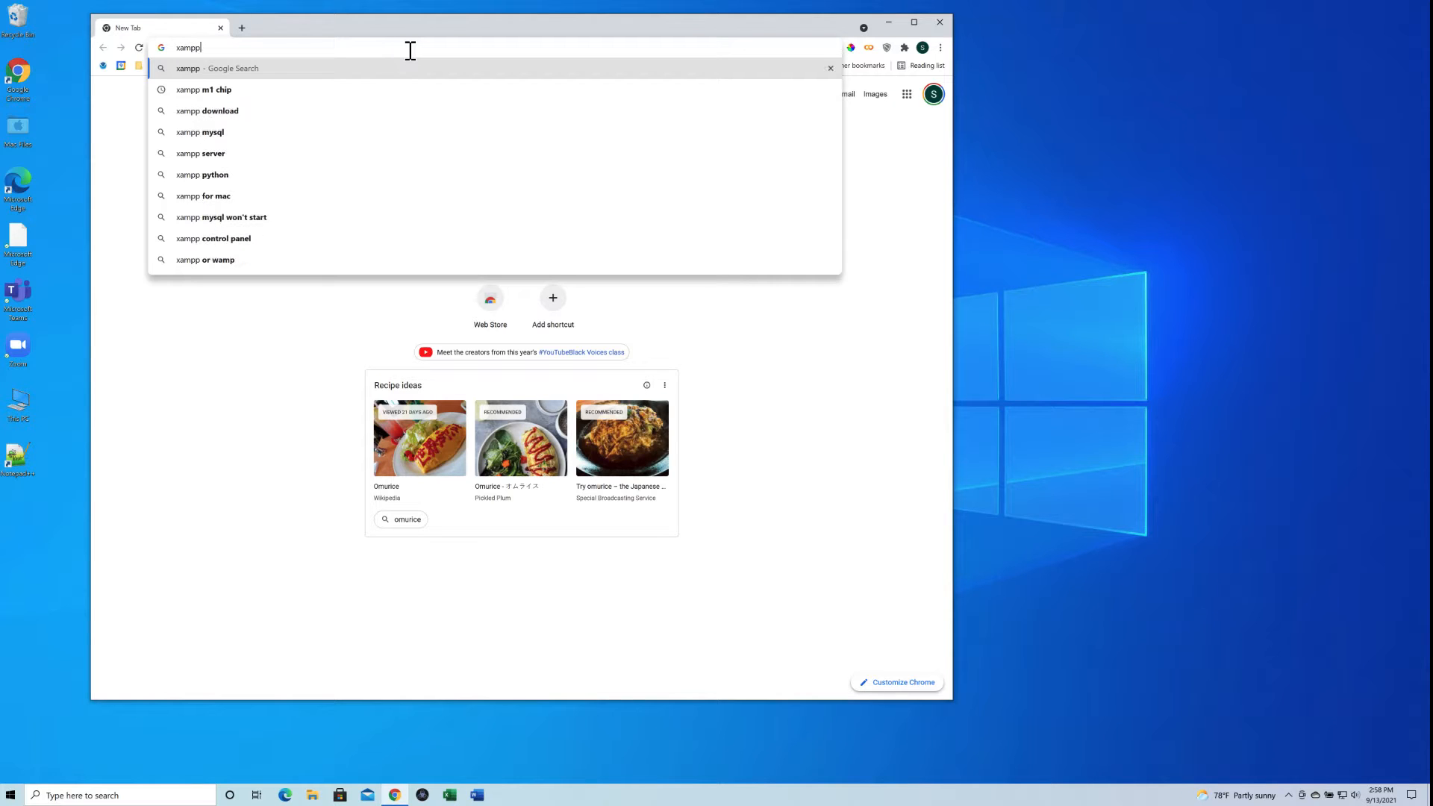
Step: Search the web for xampp, open the Apache Friends site, and download XAMPP for Windows 8.0.10
key("Return")
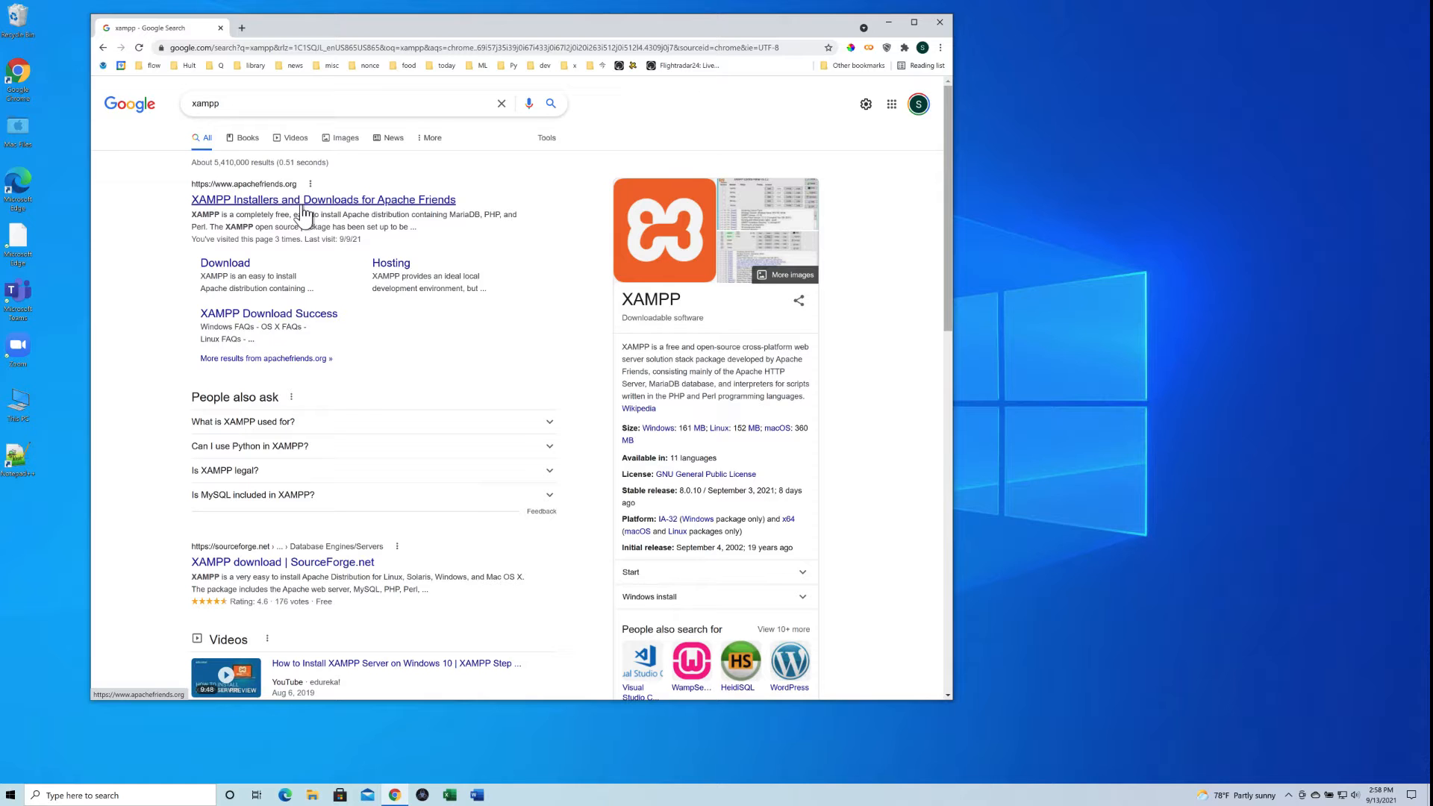
left_click(300, 200)
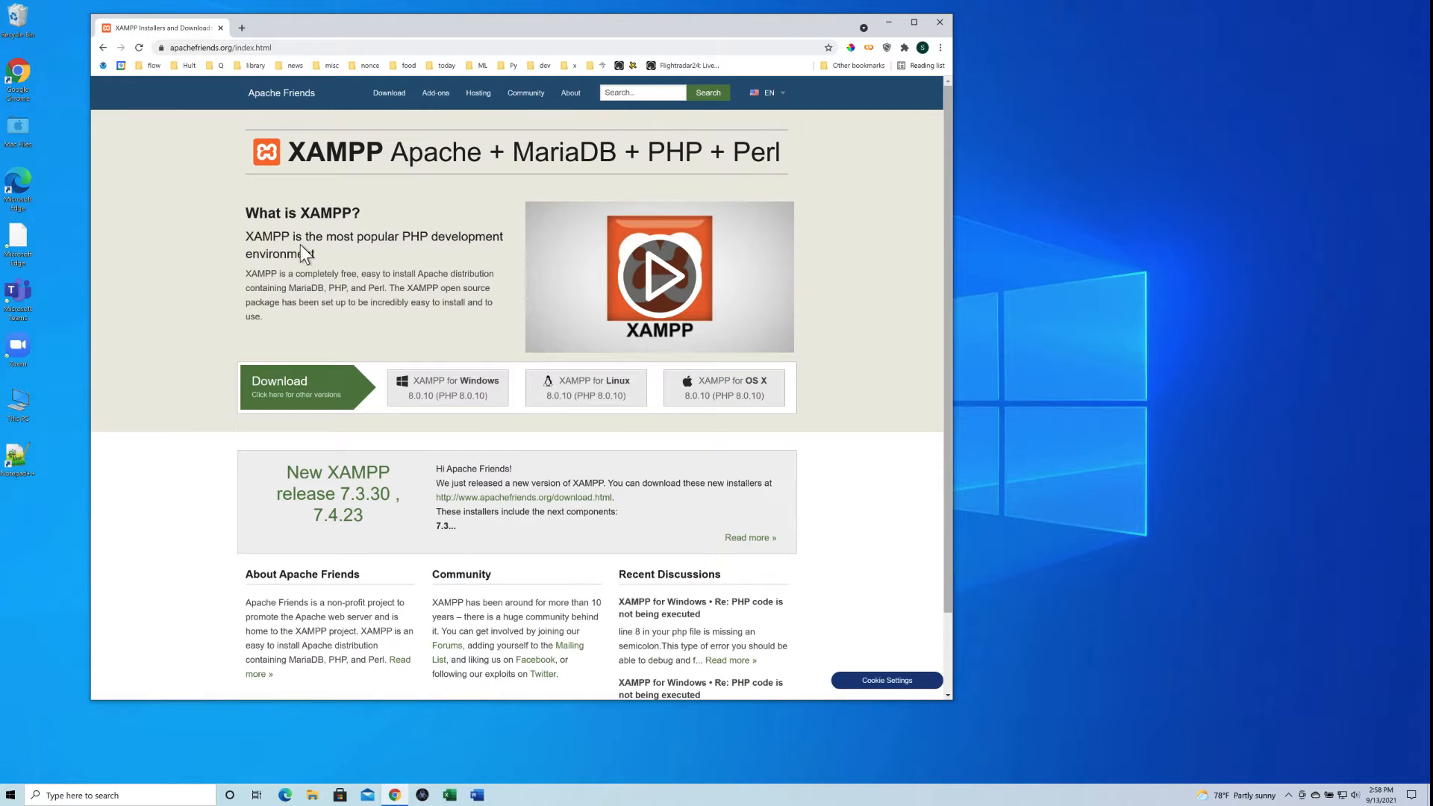
left_click(466, 383)
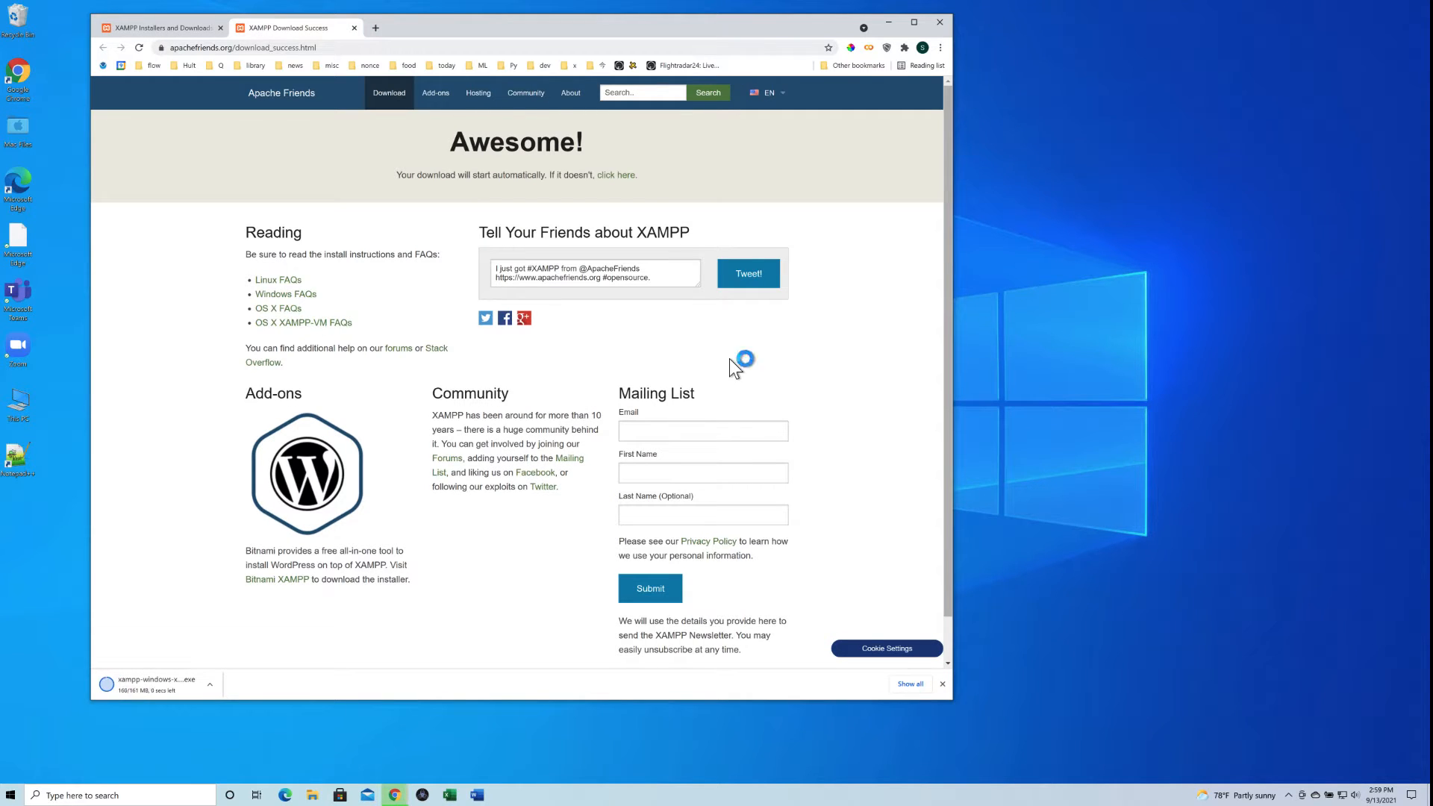
scroll(728, 358, "down", 1)
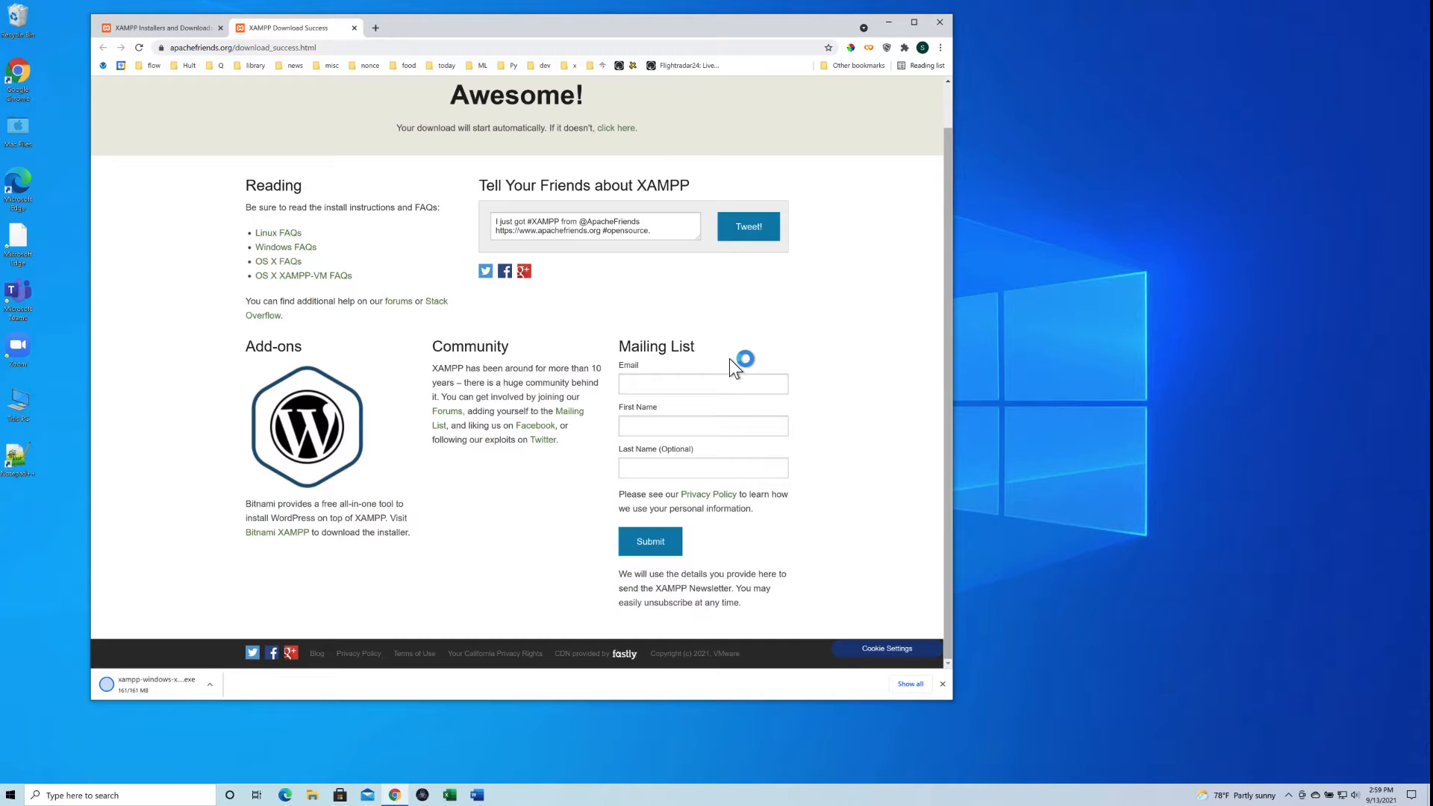
scroll(729, 359, "up", 1)
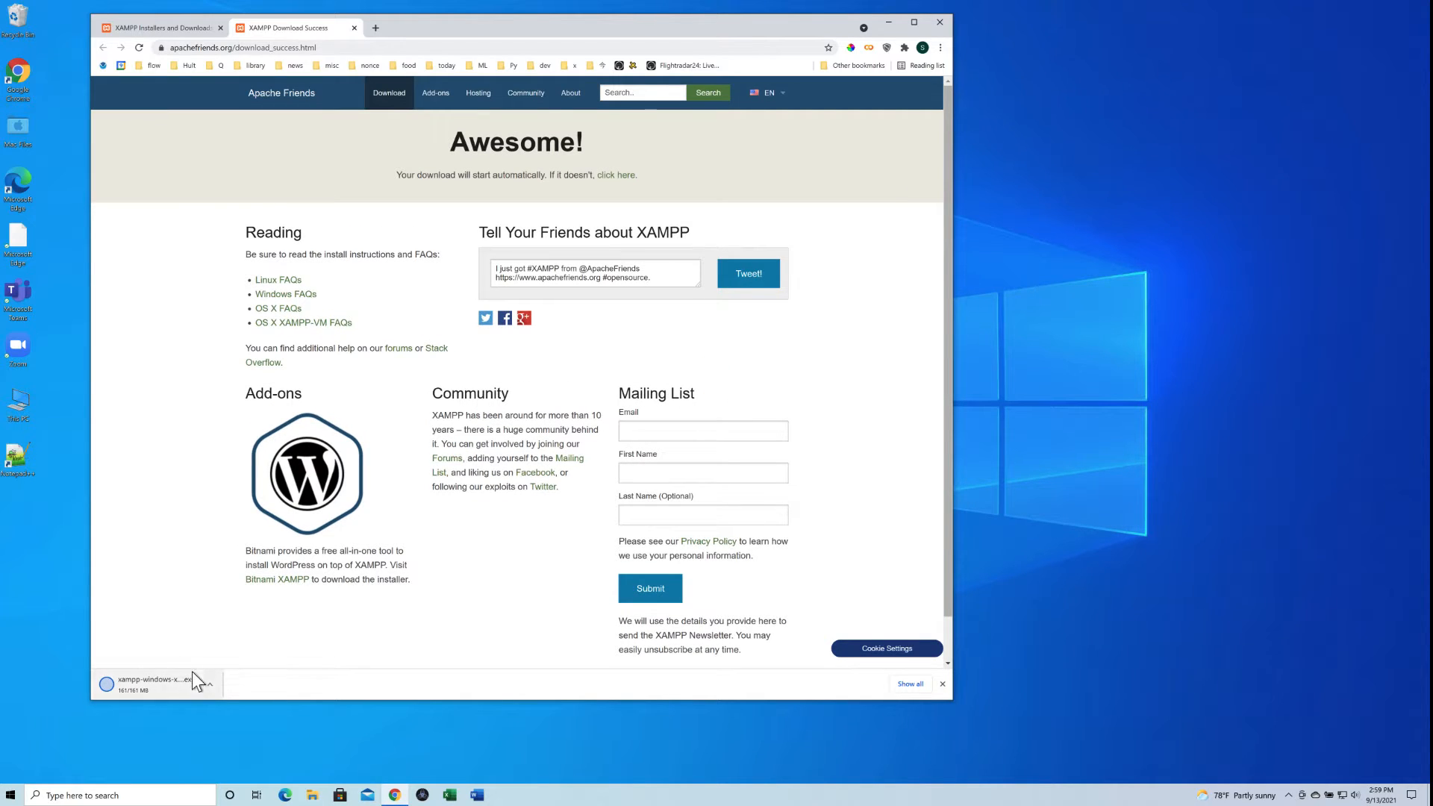
Step: Show the downloaded XAMPP installer in its folder, run it, and allow it to make changes to the device
left_click(211, 686)
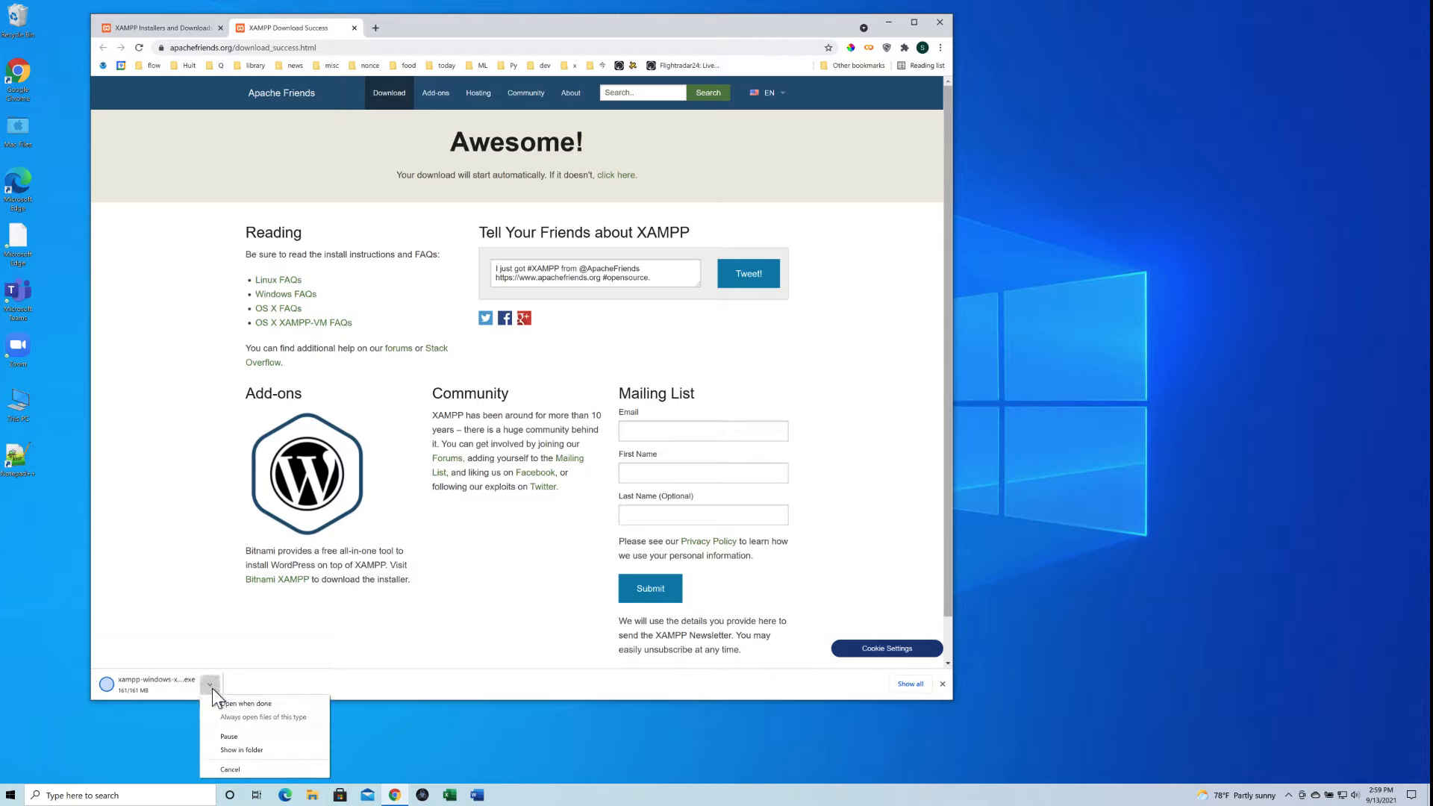
left_click(230, 752)
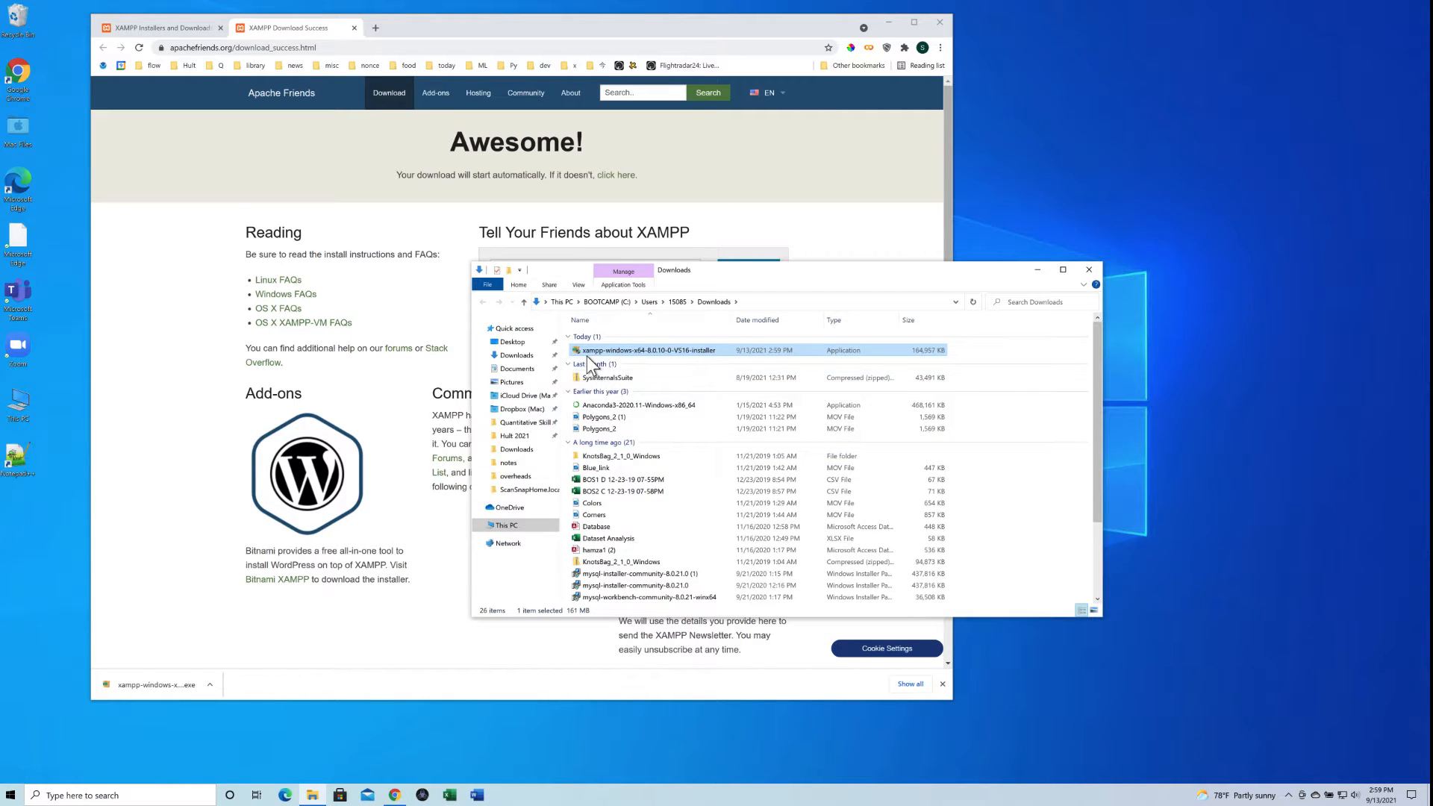
double_click(575, 351)
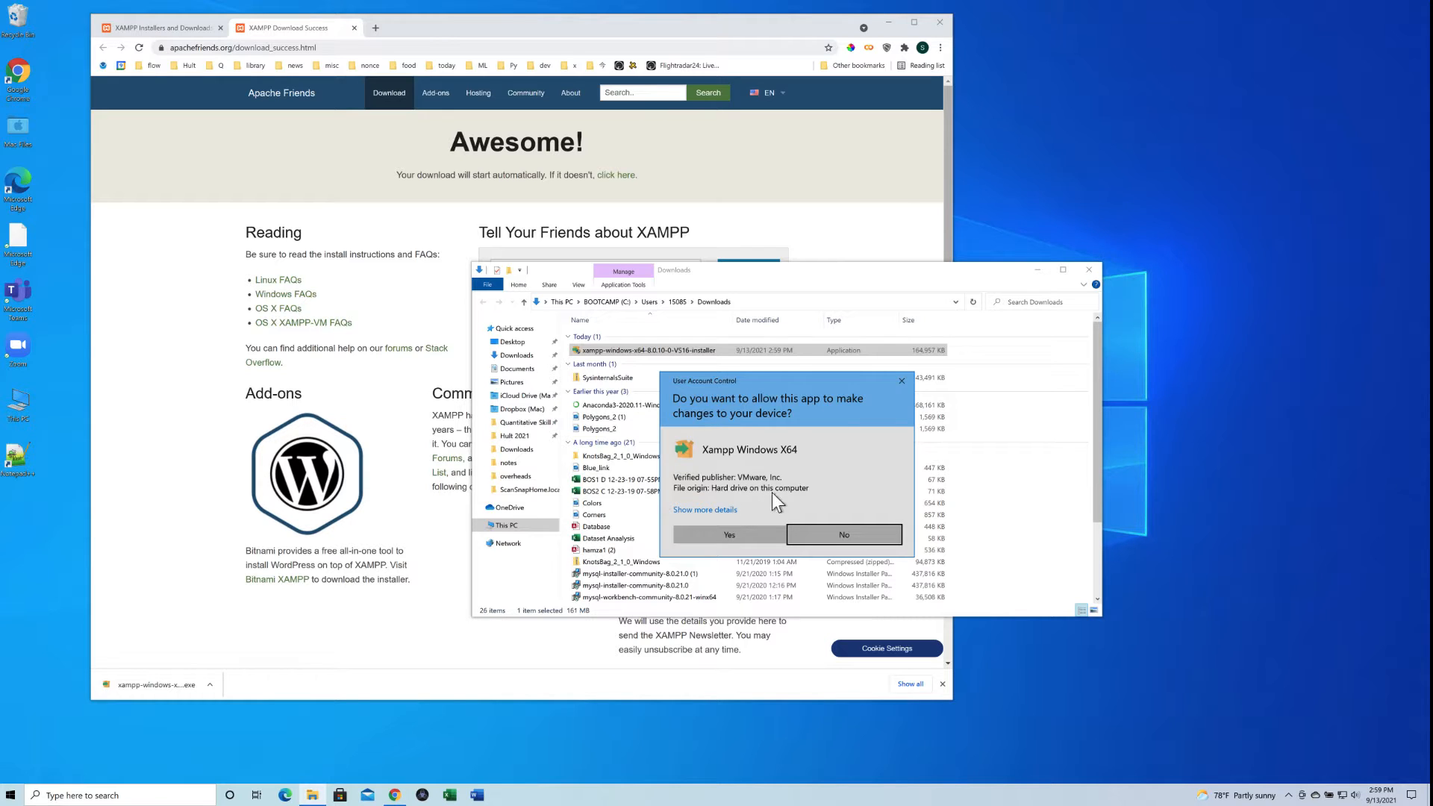
left_click(740, 536)
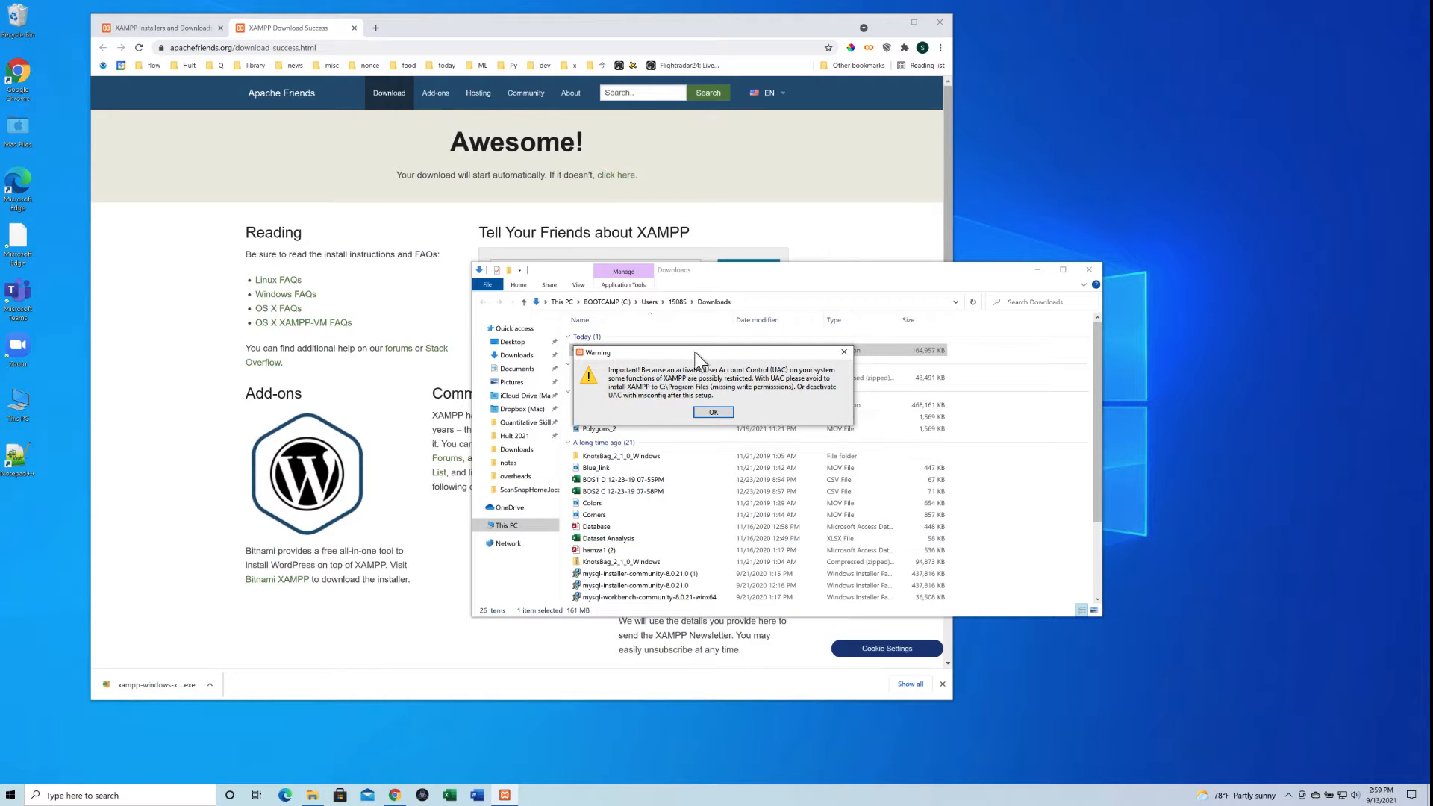
Step: Move the installer's User Account Control warning aside and acknowledge it
left_click_drag(698, 357, 296, 177)
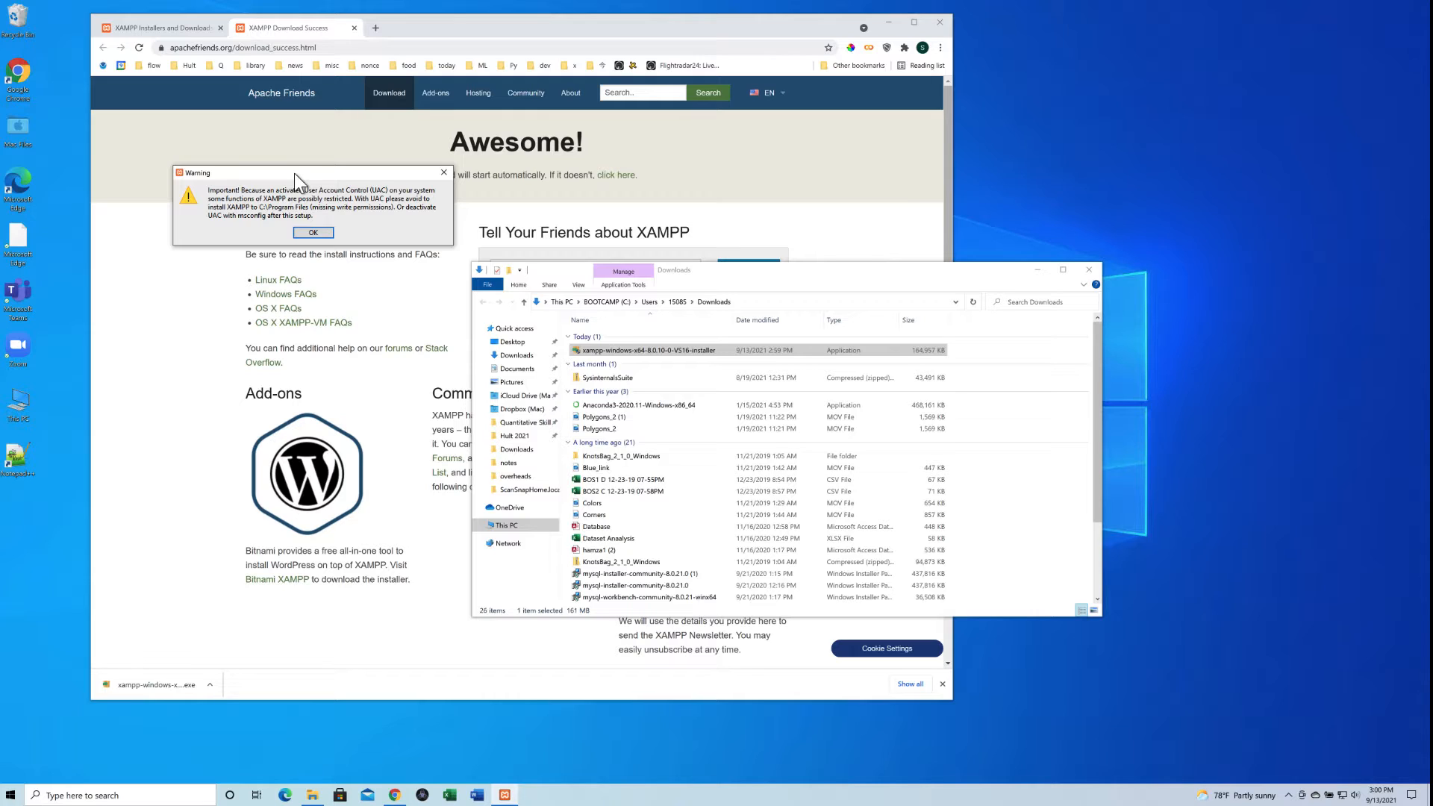
left_click_drag(294, 173, 304, 175)
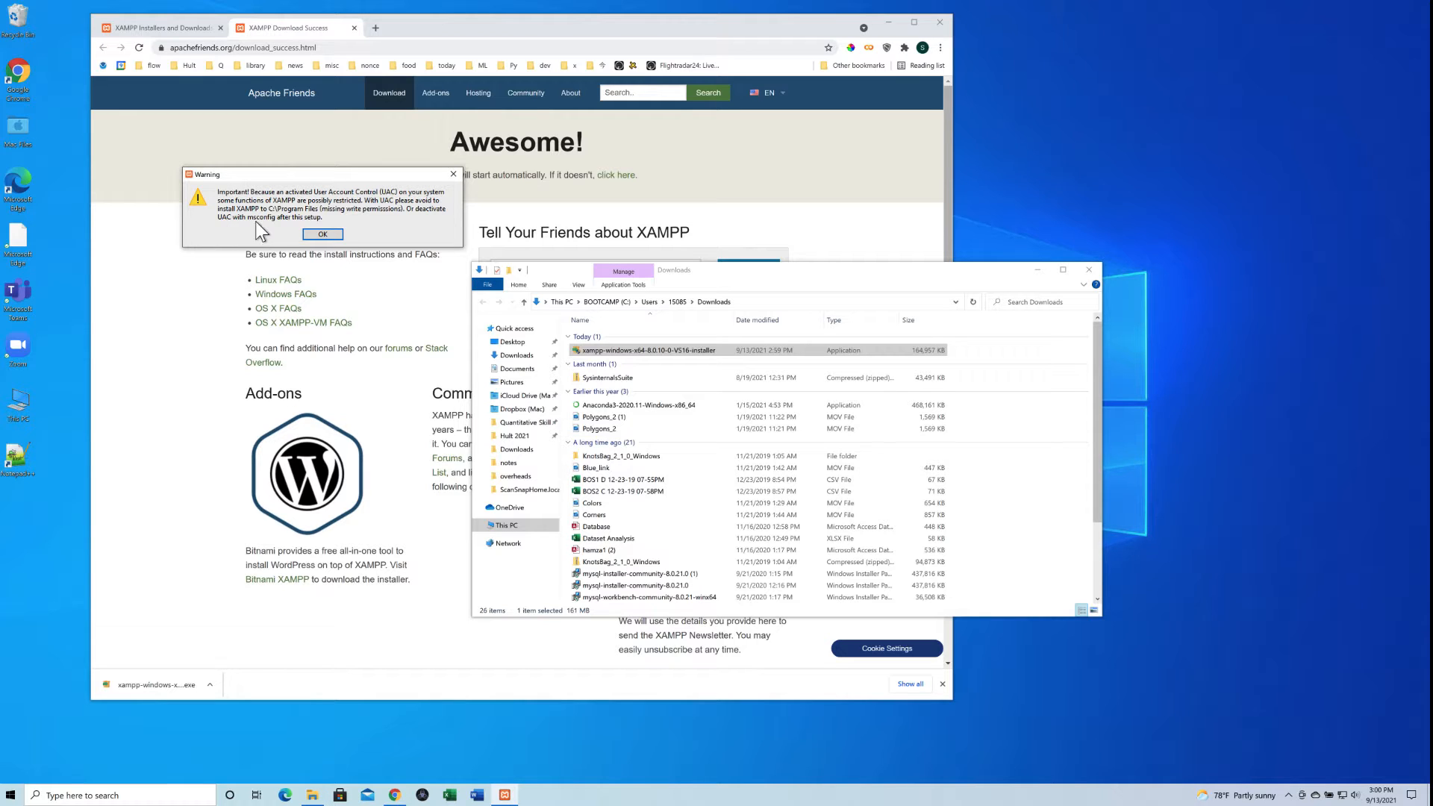
left_click(323, 234)
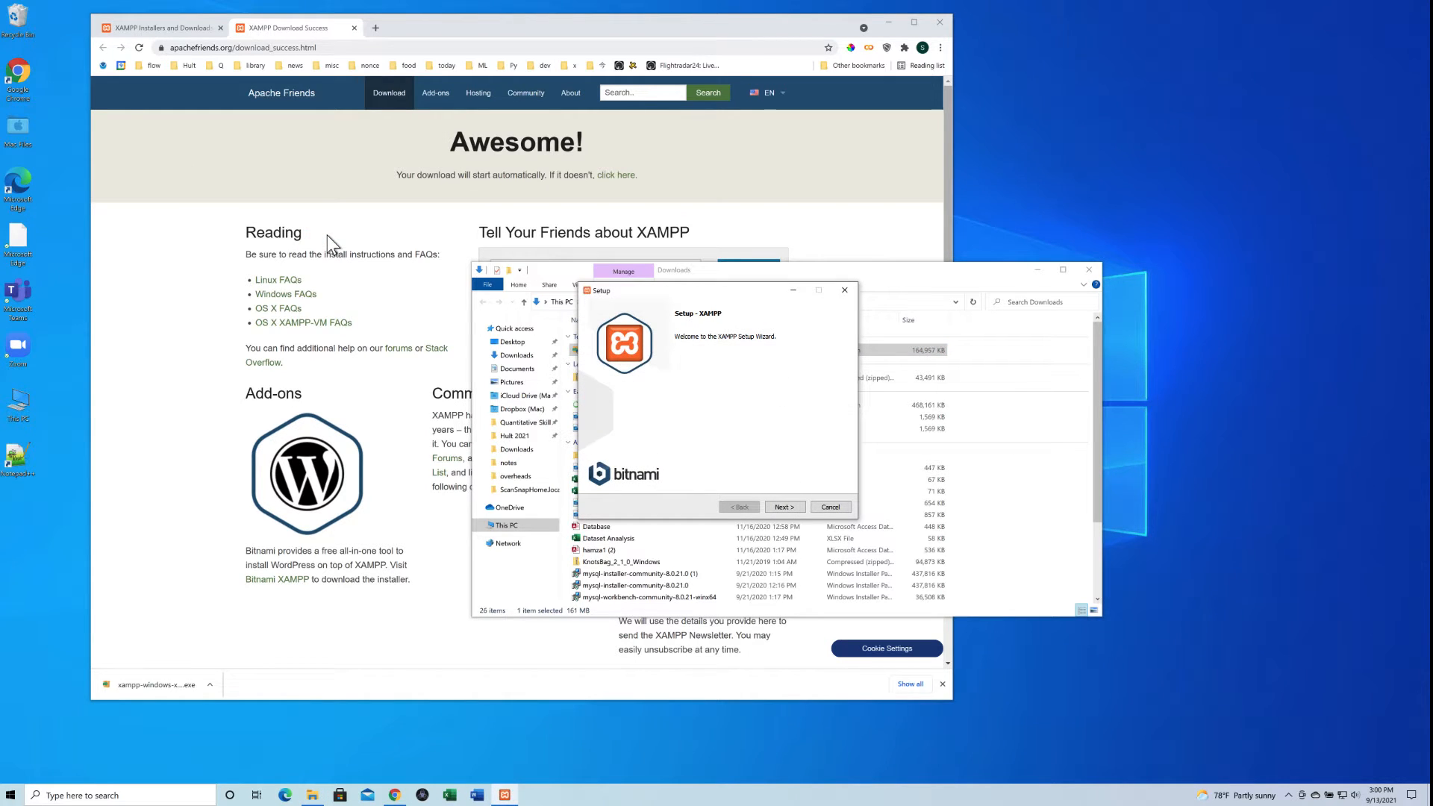
Step: Go through the XAMPP setup wizard, keeping all components, the folder C:\xampp, English as language, and the Bitnami information option
left_click_drag(688, 295, 456, 196)
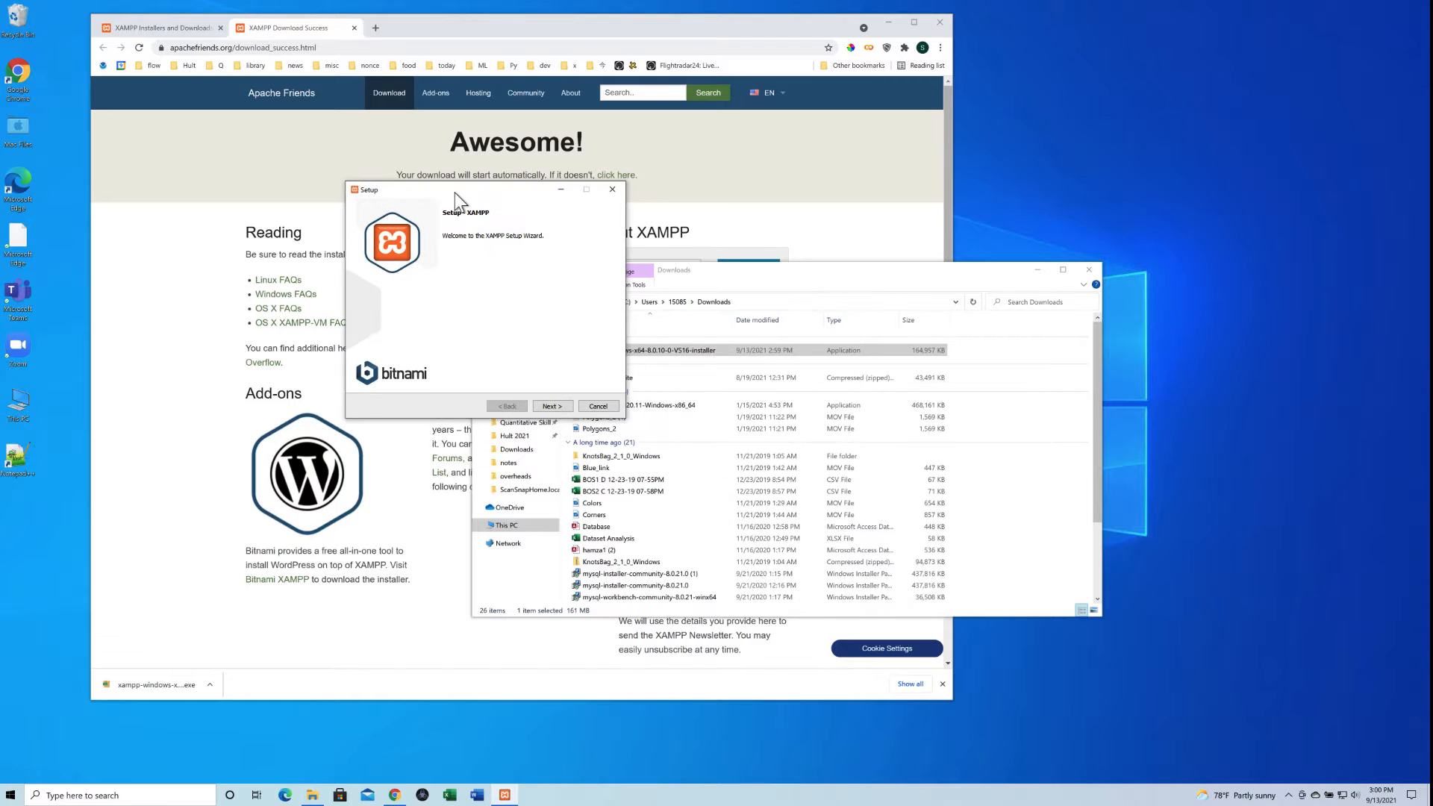
left_click(558, 408)
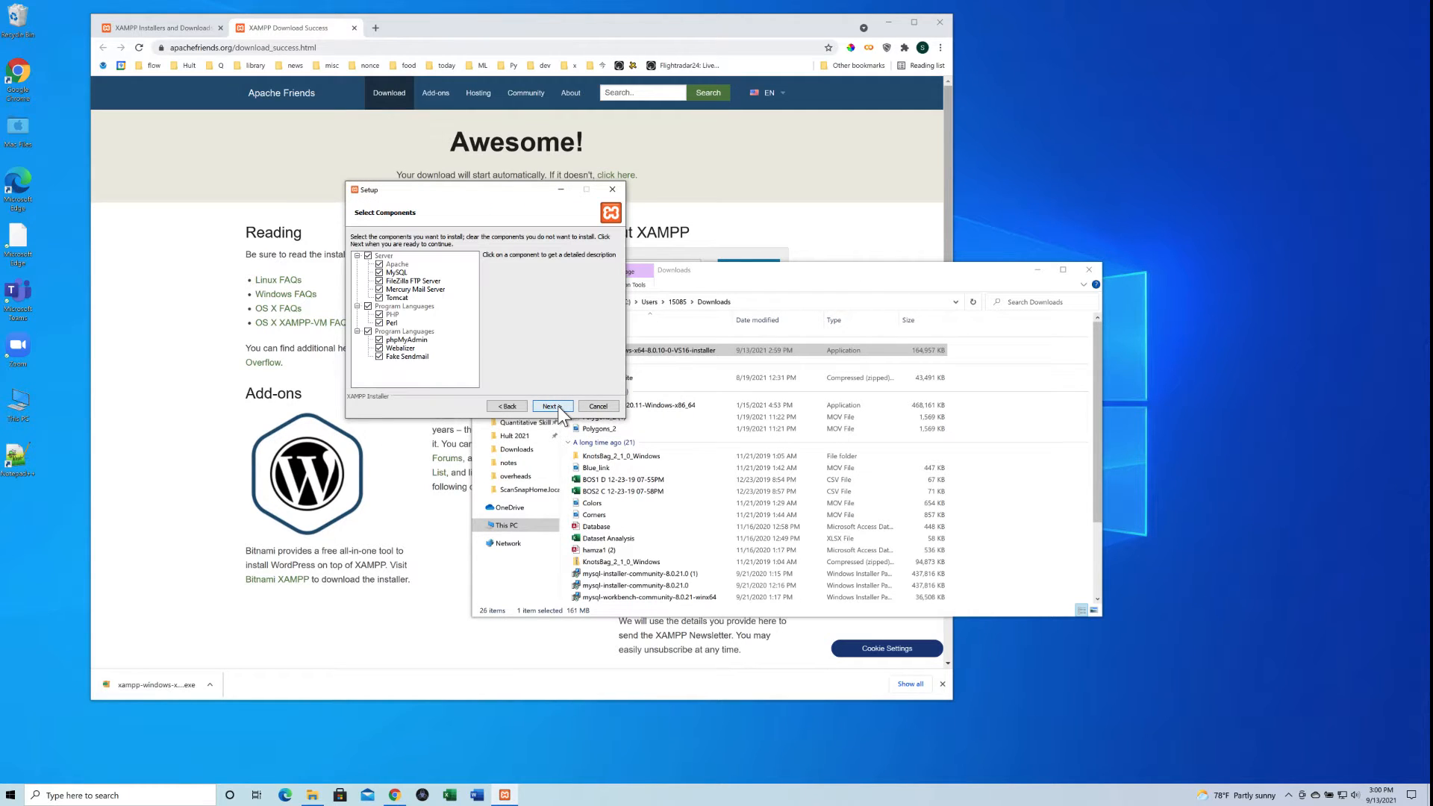
left_click(553, 408)
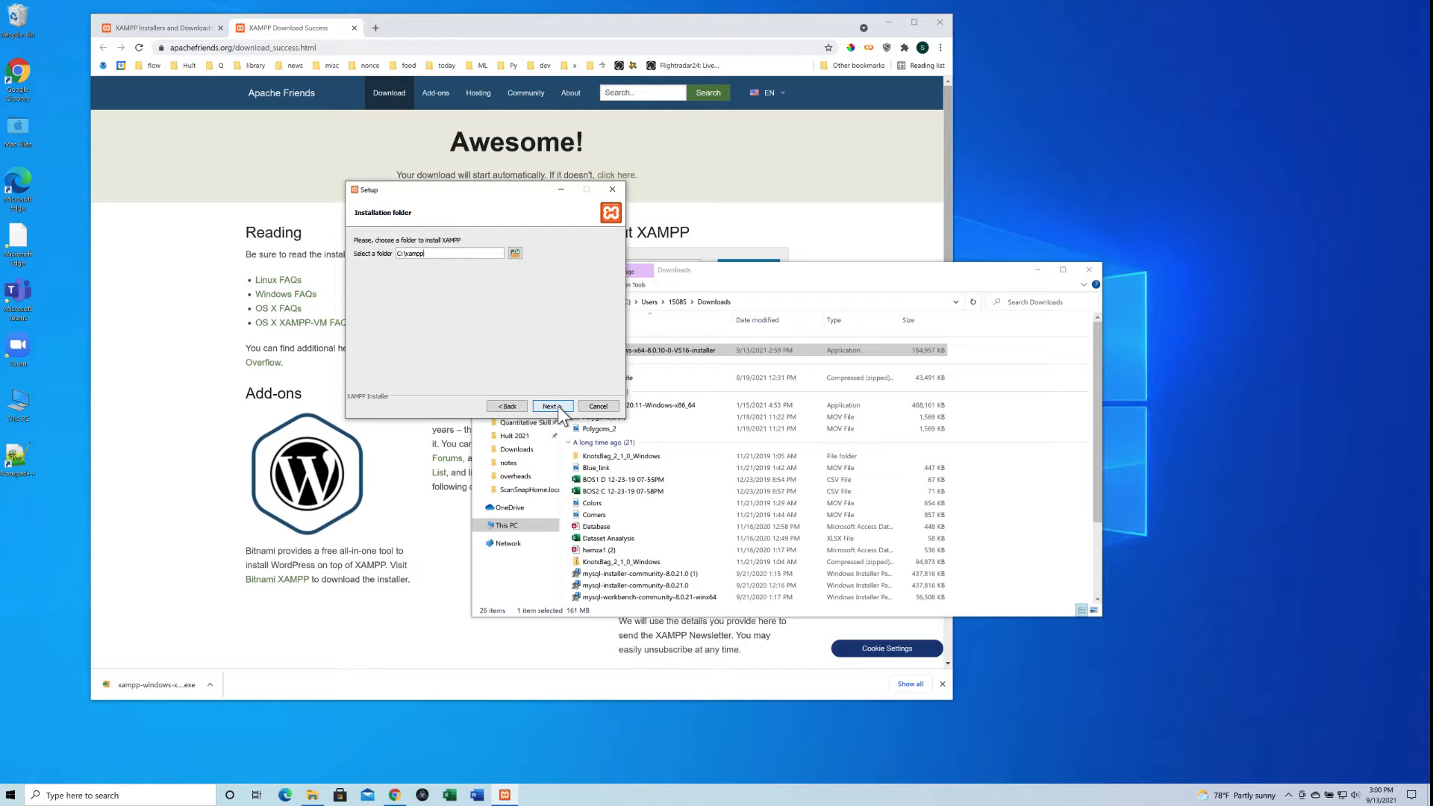
left_click(559, 408)
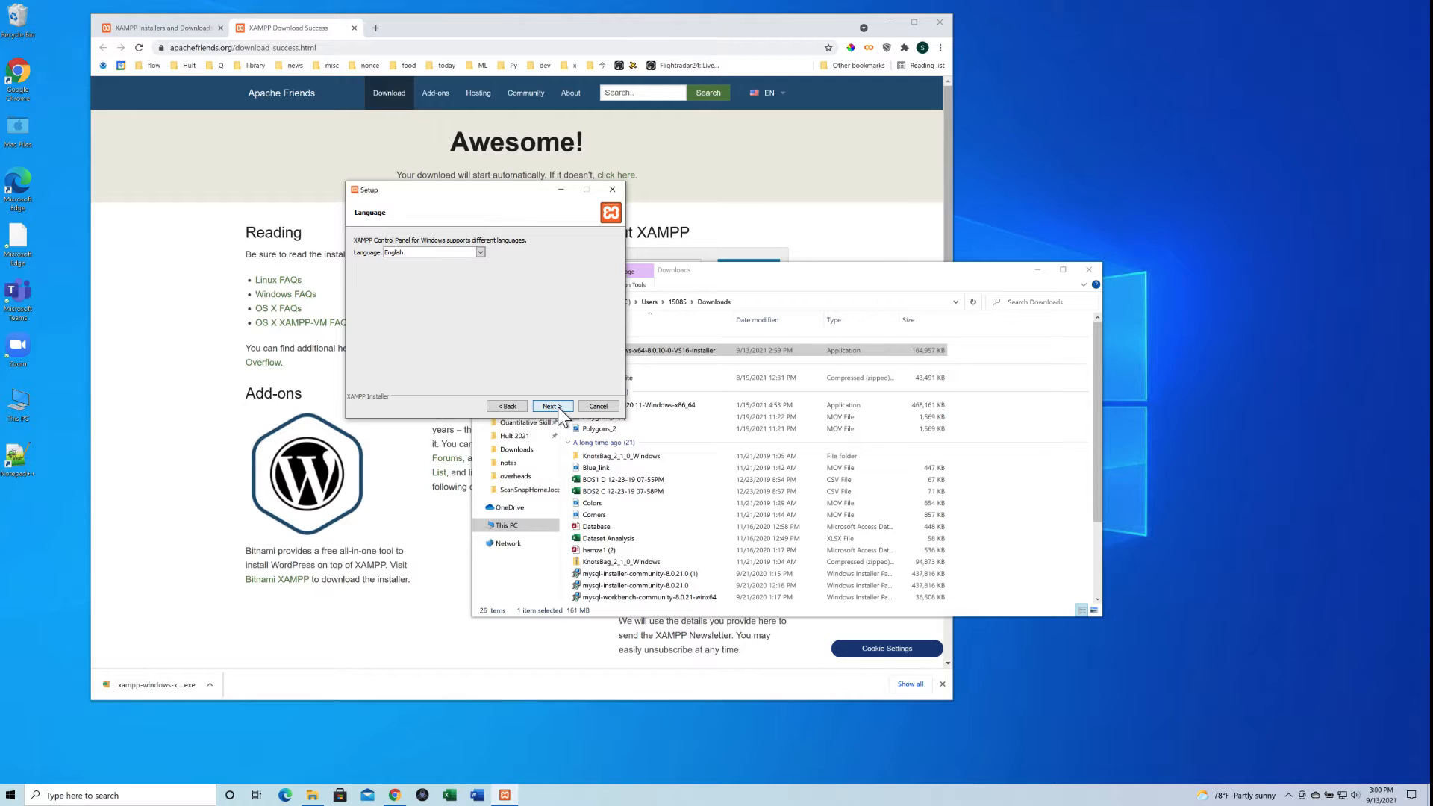
left_click(559, 408)
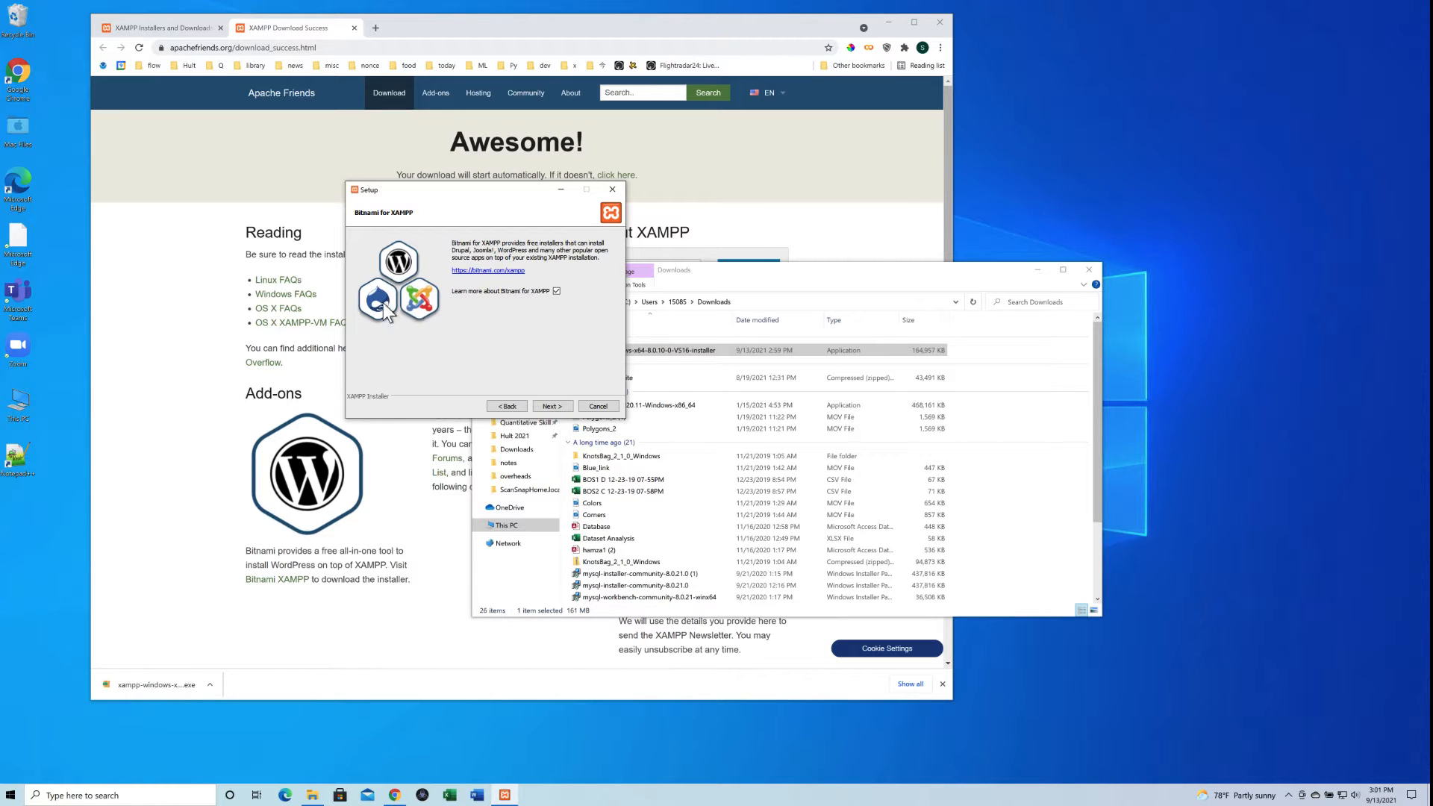
left_click(558, 405)
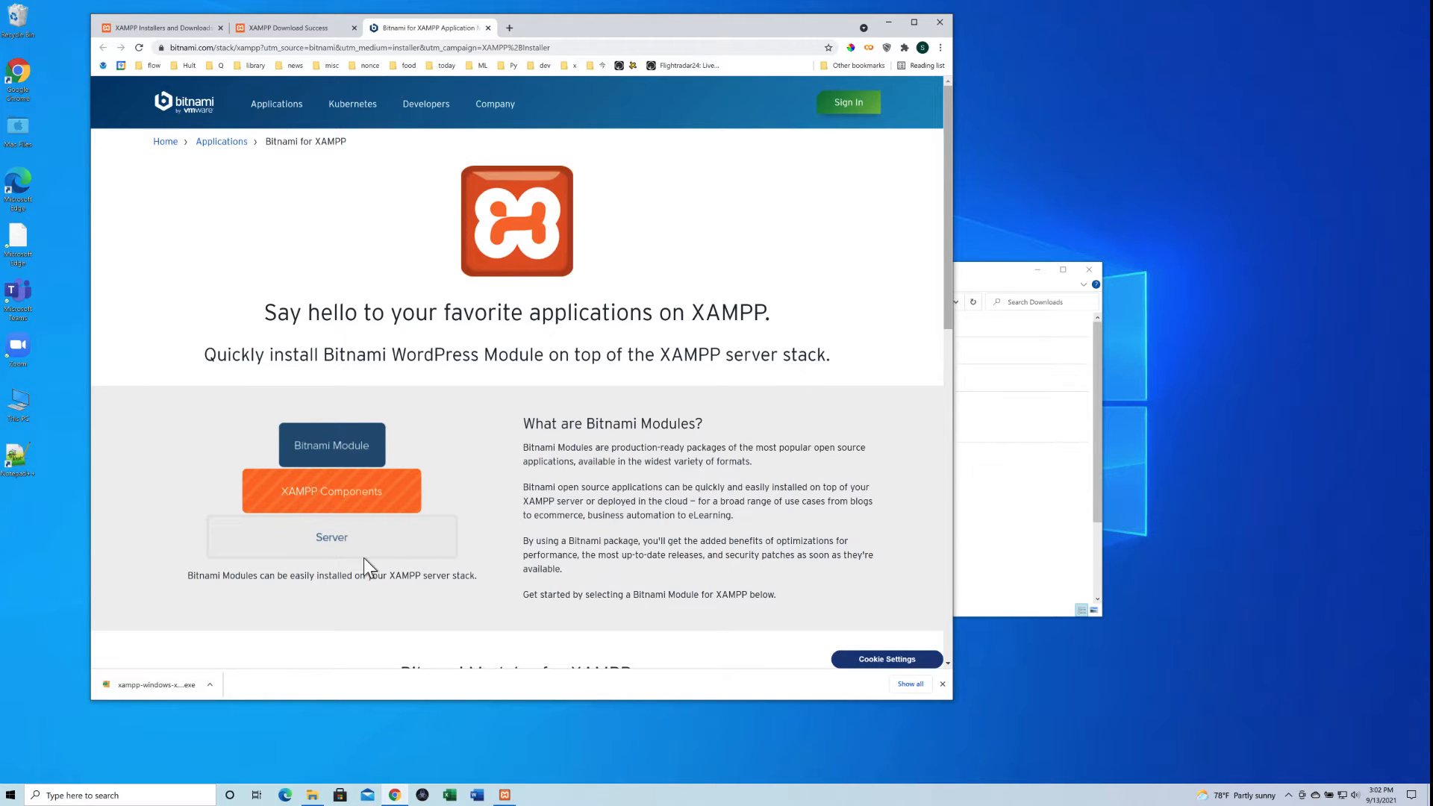
Step: Skim the Bitnami for XAMPP page, then return to the XAMPP setup wizard and start the installation
scroll(365, 558, "down", 4)
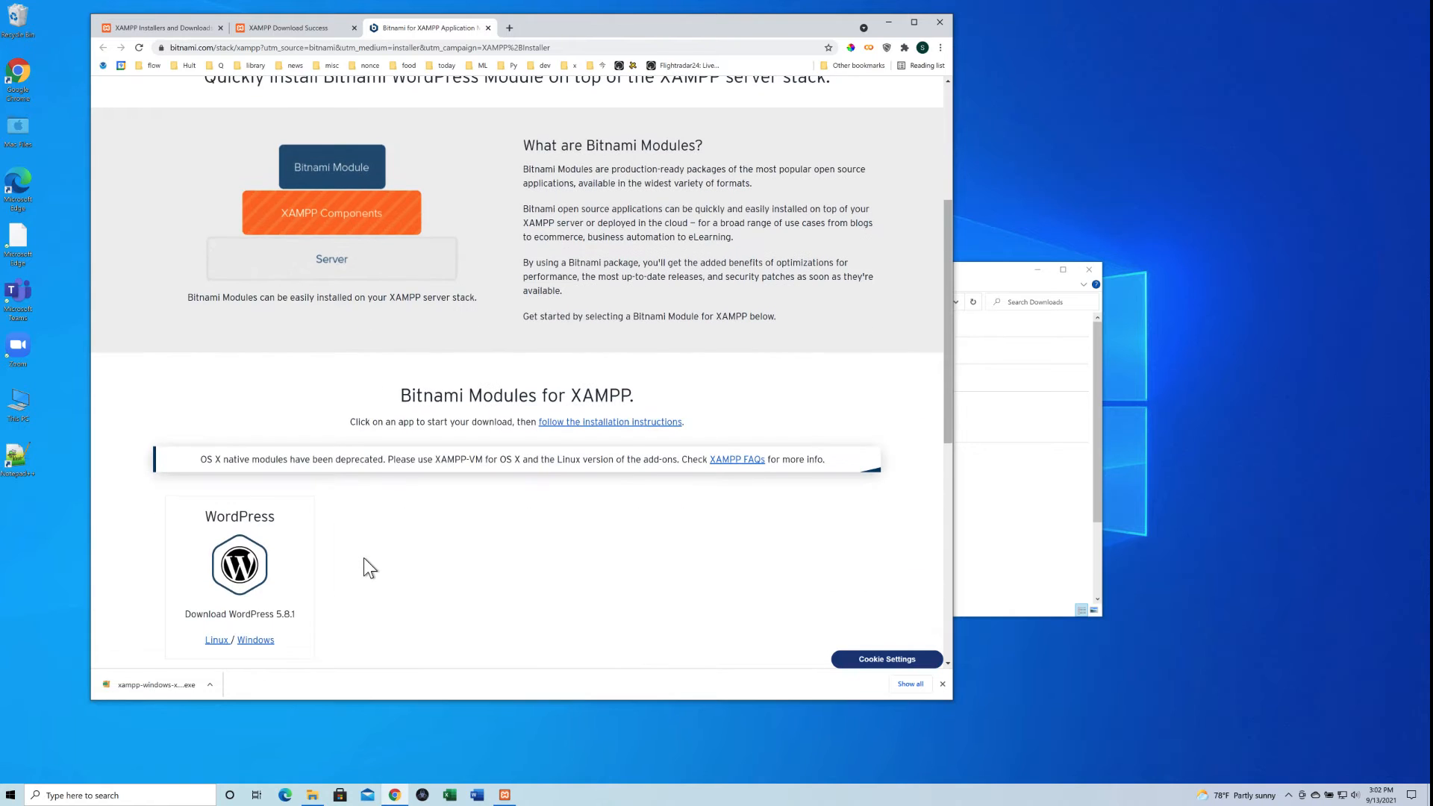
scroll(364, 567, "up", 4)
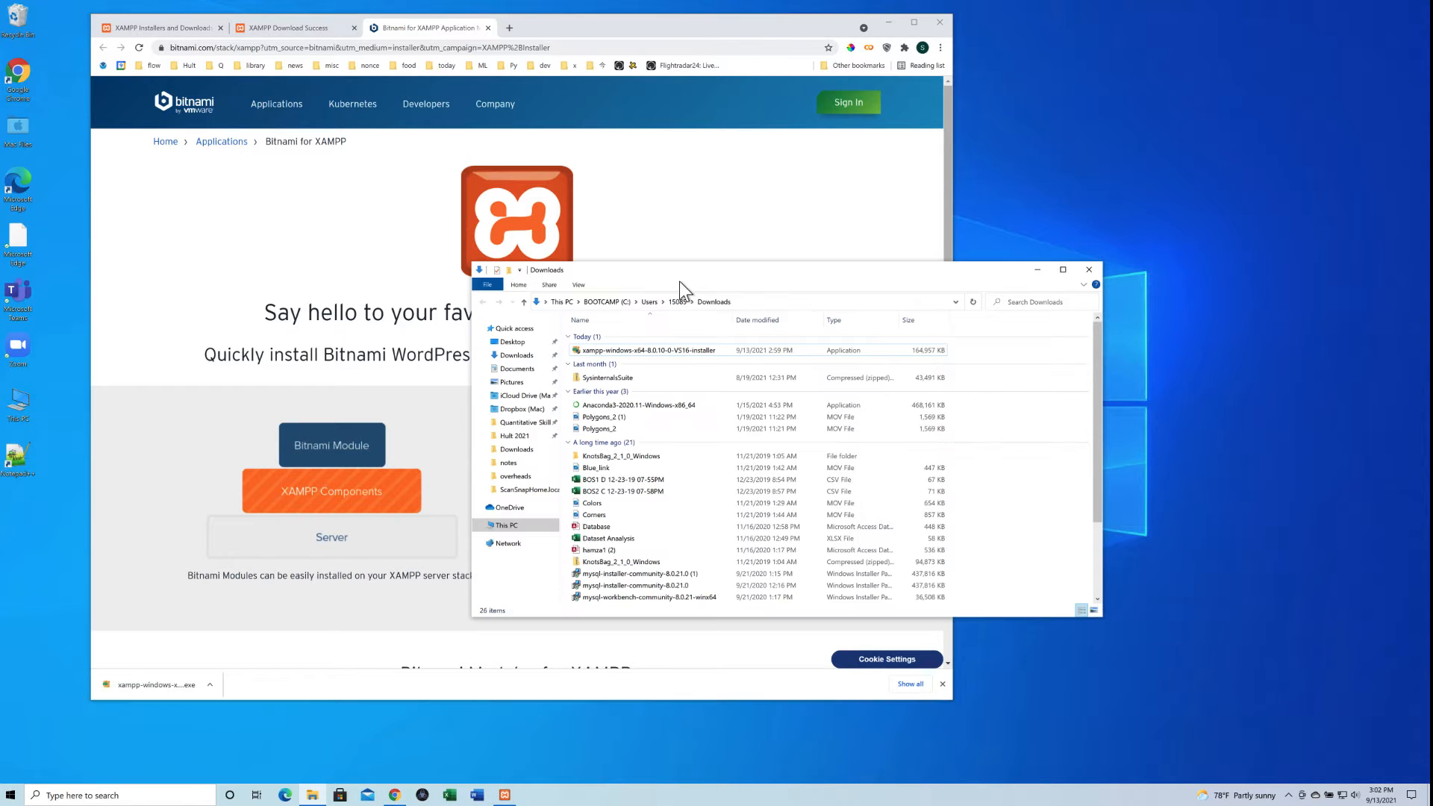
left_click_drag(686, 275, 871, 319)
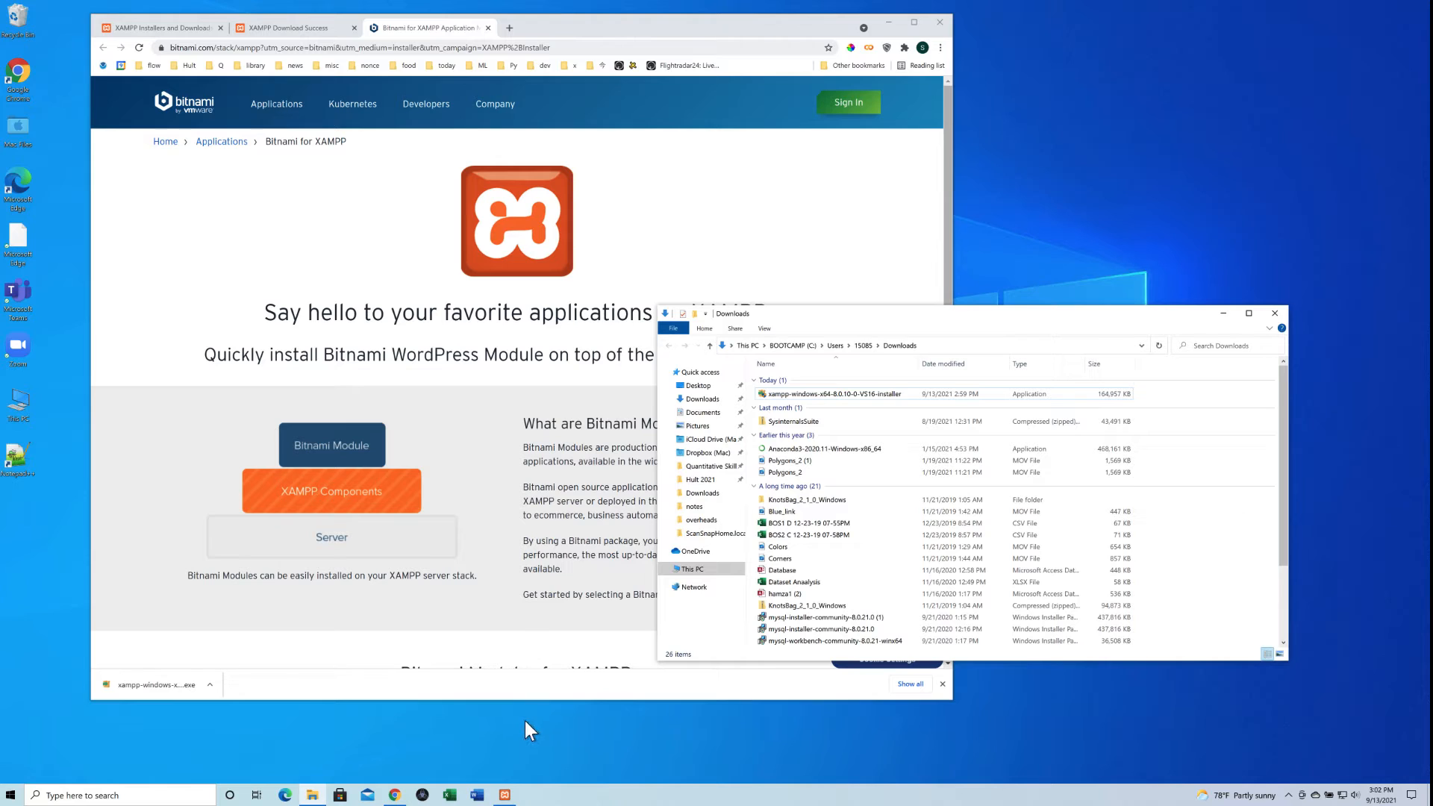
left_click(507, 796)
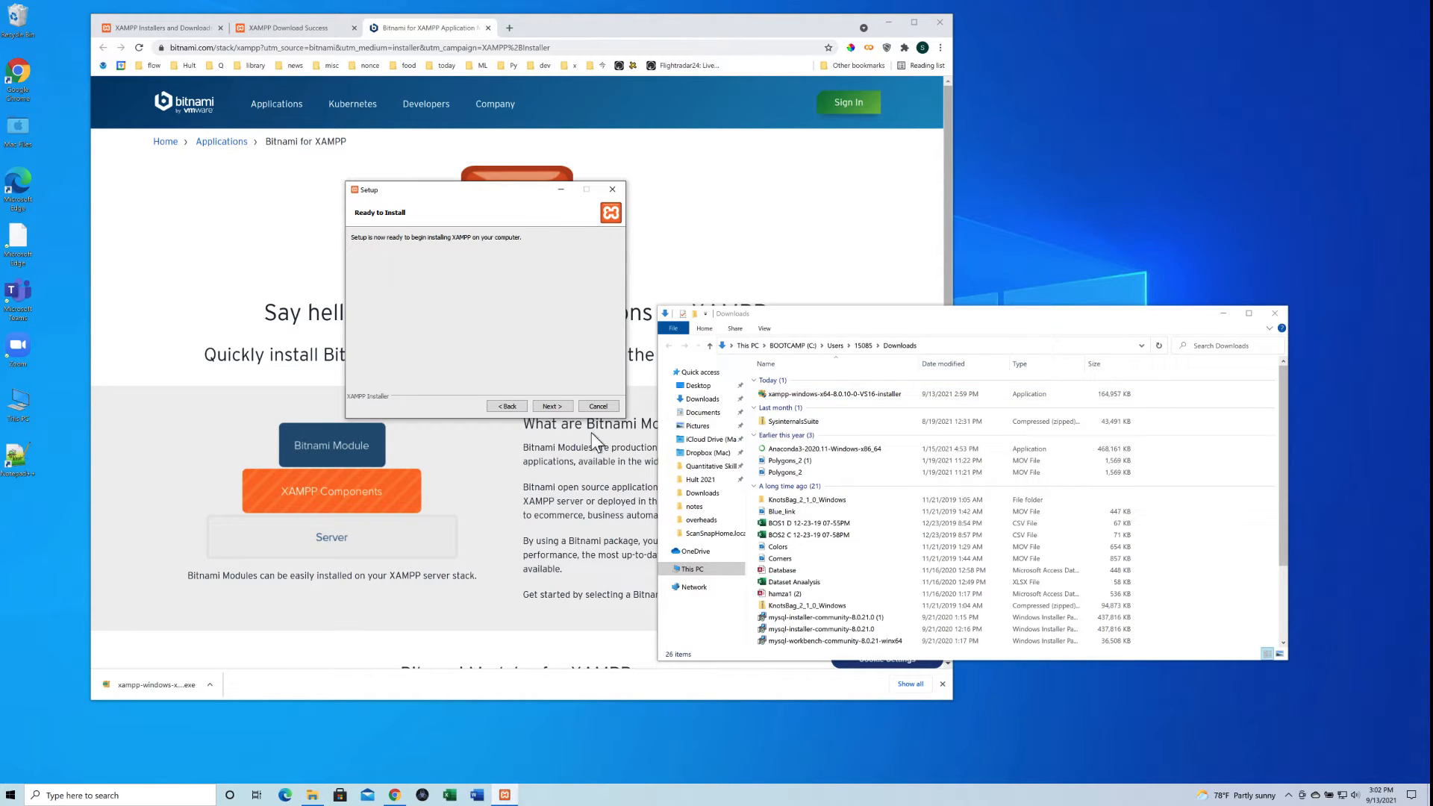
left_click(553, 406)
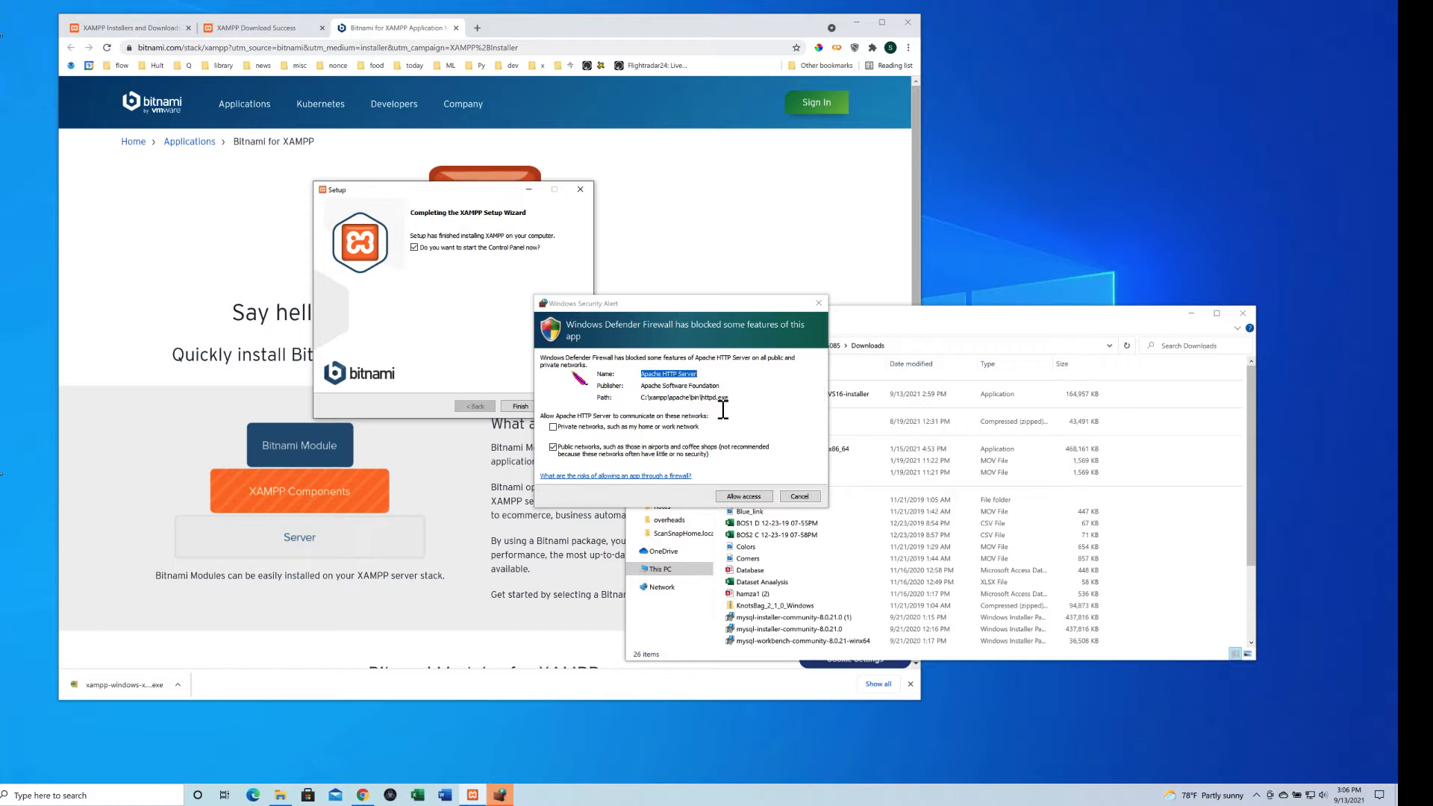
Step: Allow Apache HTTP Server through the Windows firewall on private networks only
left_click(552, 427)
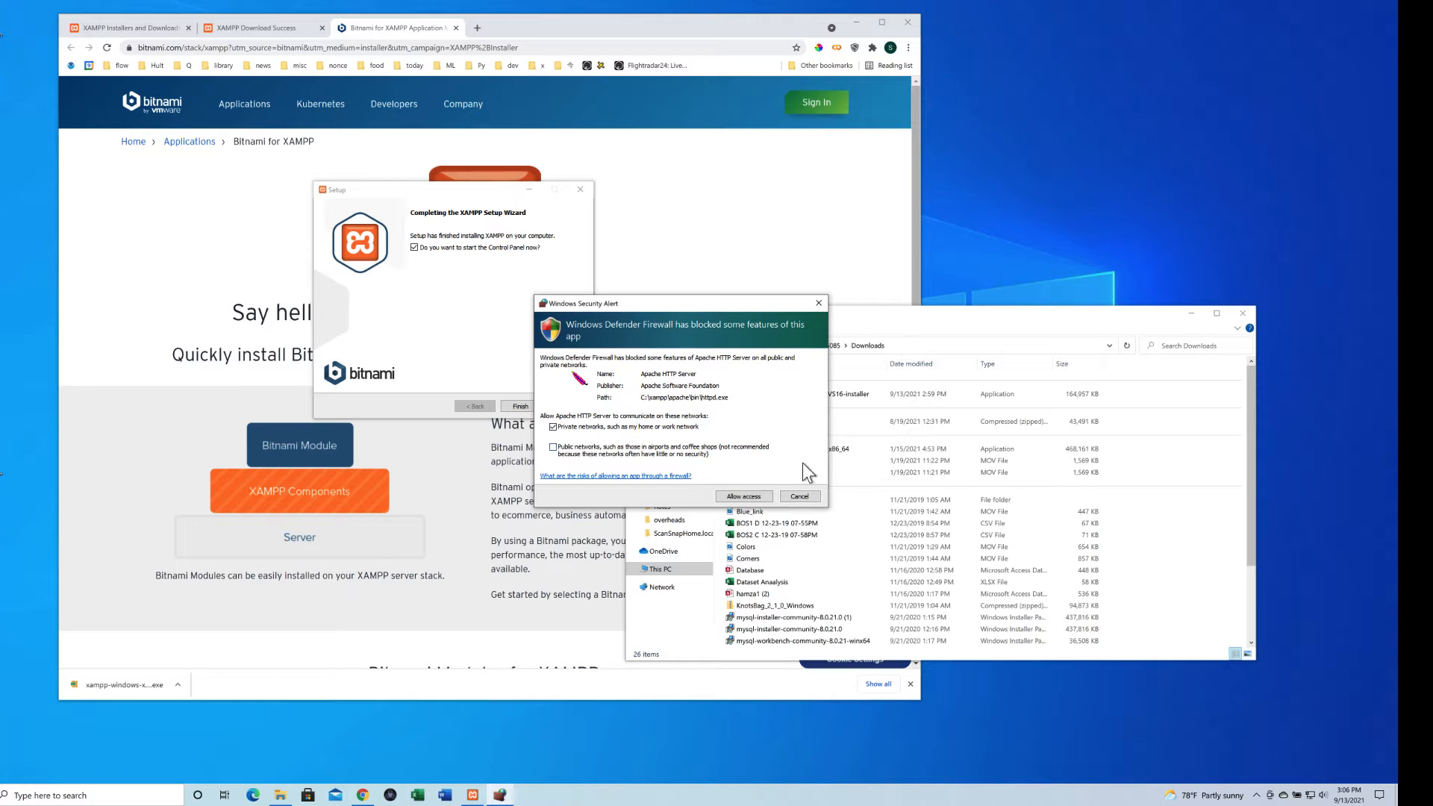
left_click(746, 497)
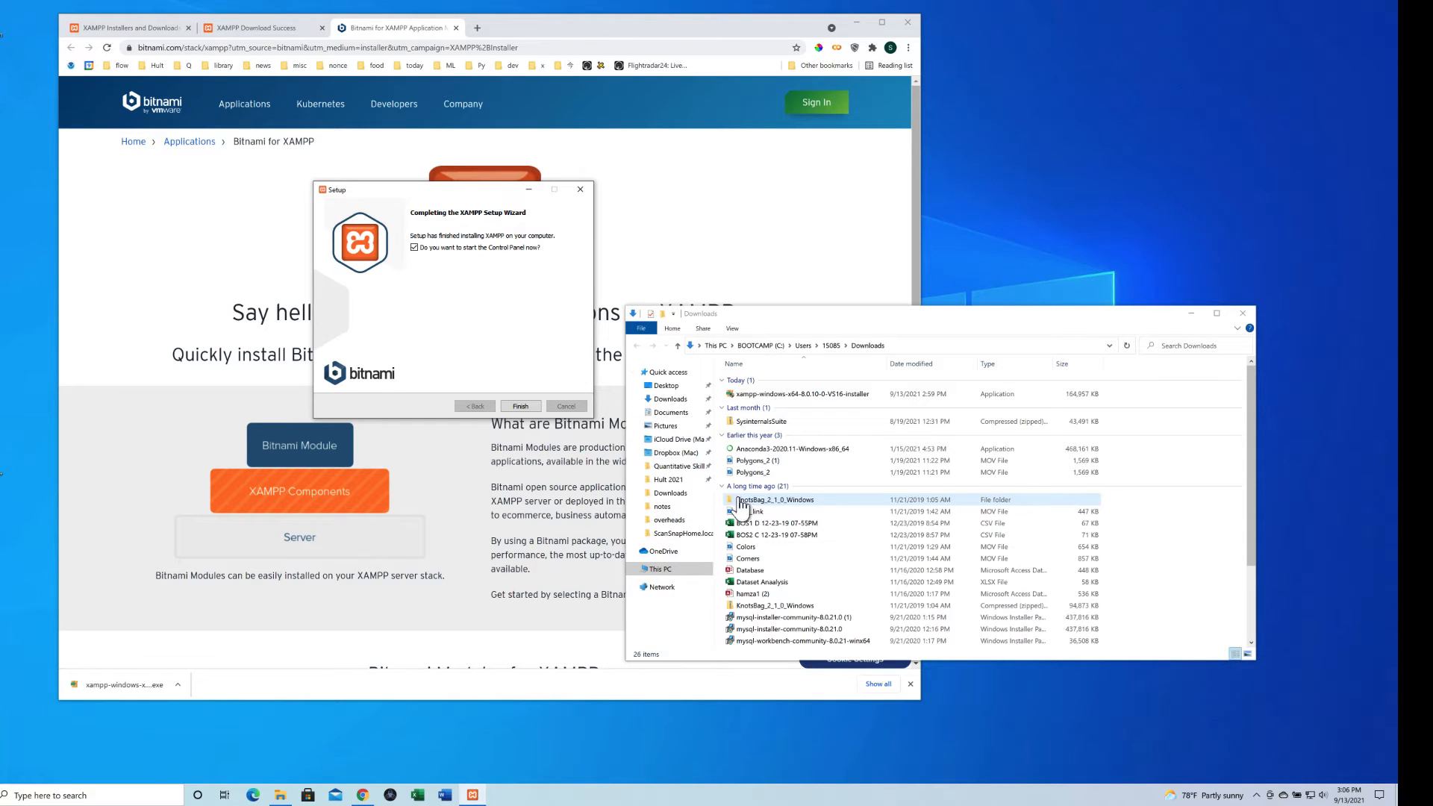
Step: Finish the setup with the XAMPP Control Panel launching, and start the Apache module
left_click(524, 406)
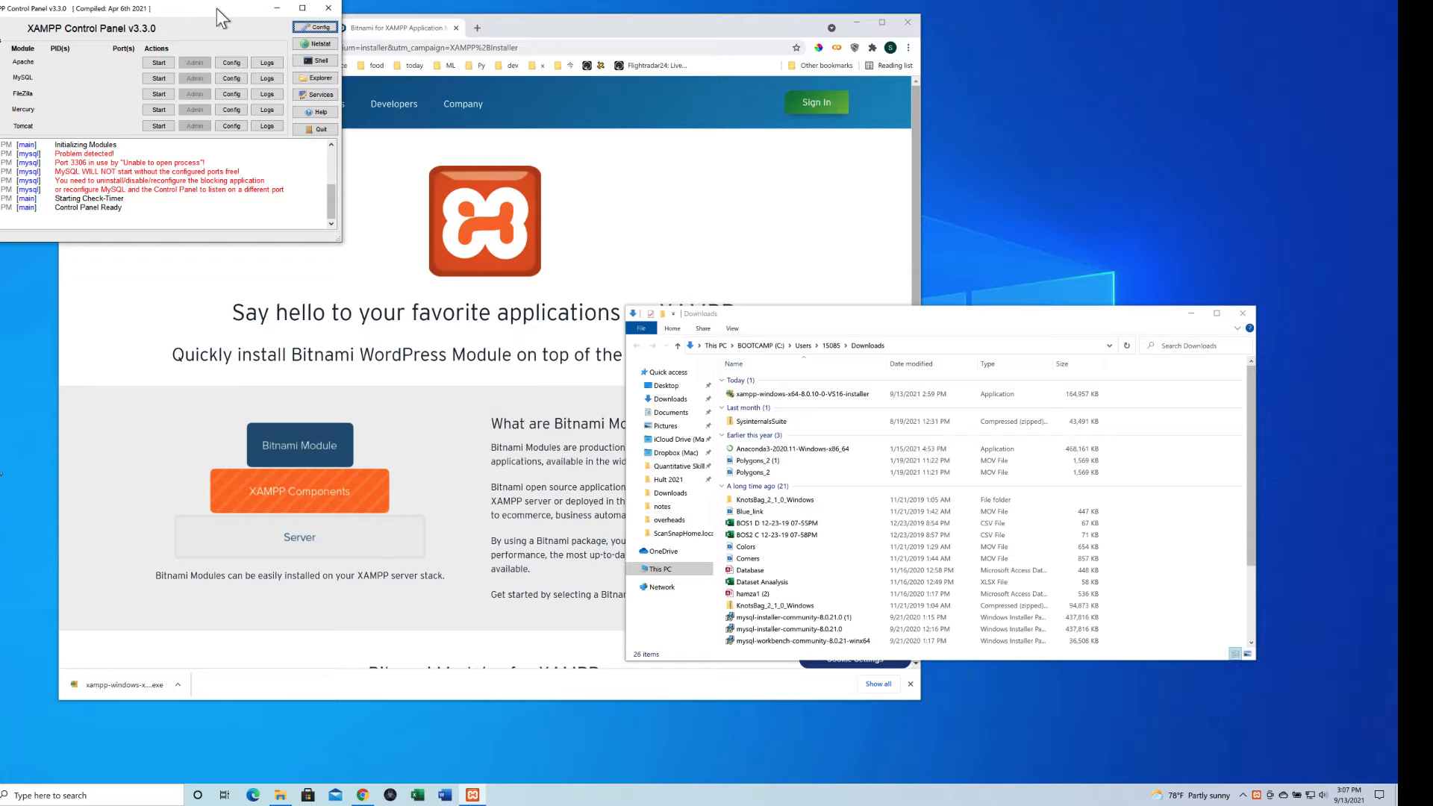
left_click_drag(216, 8, 579, 171)
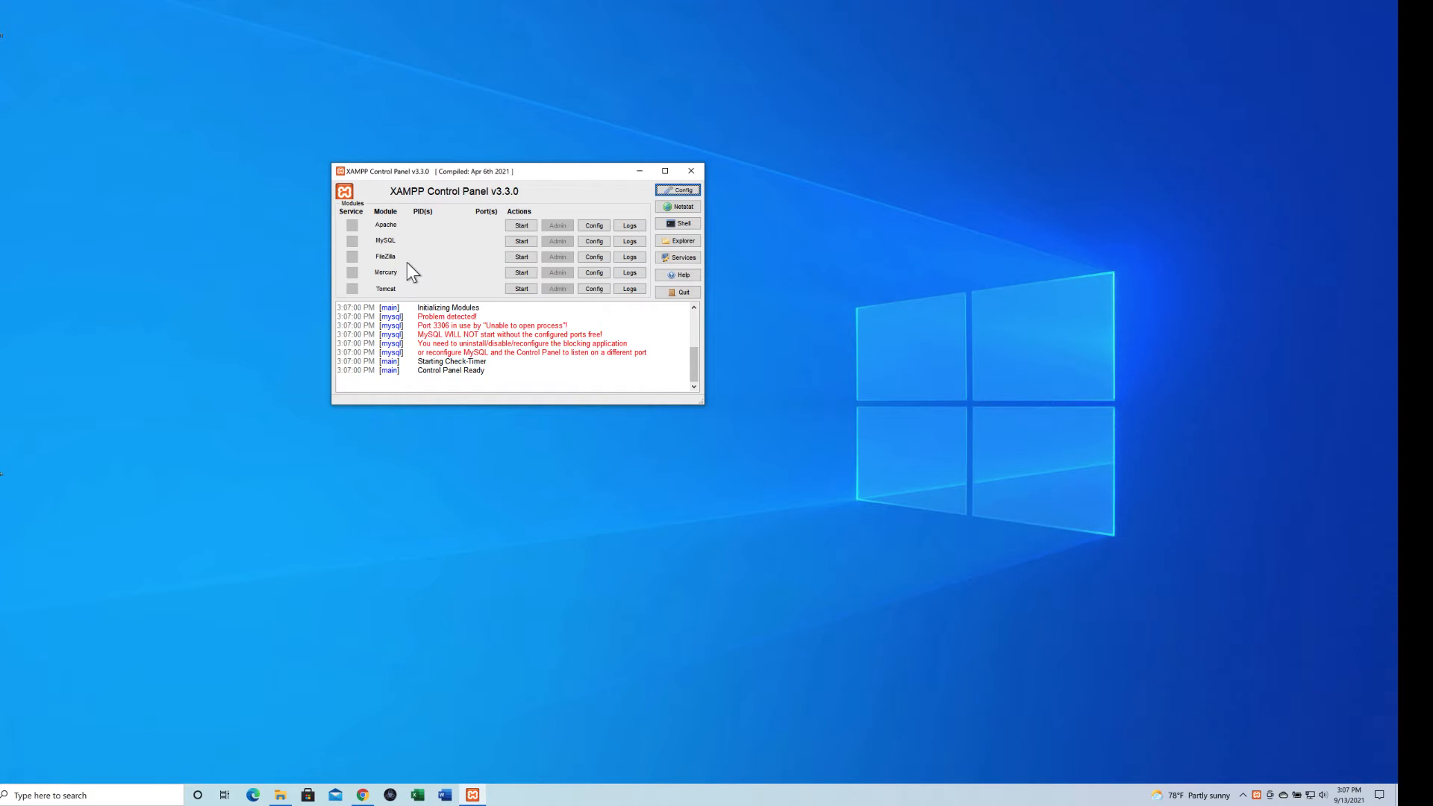
left_click(524, 230)
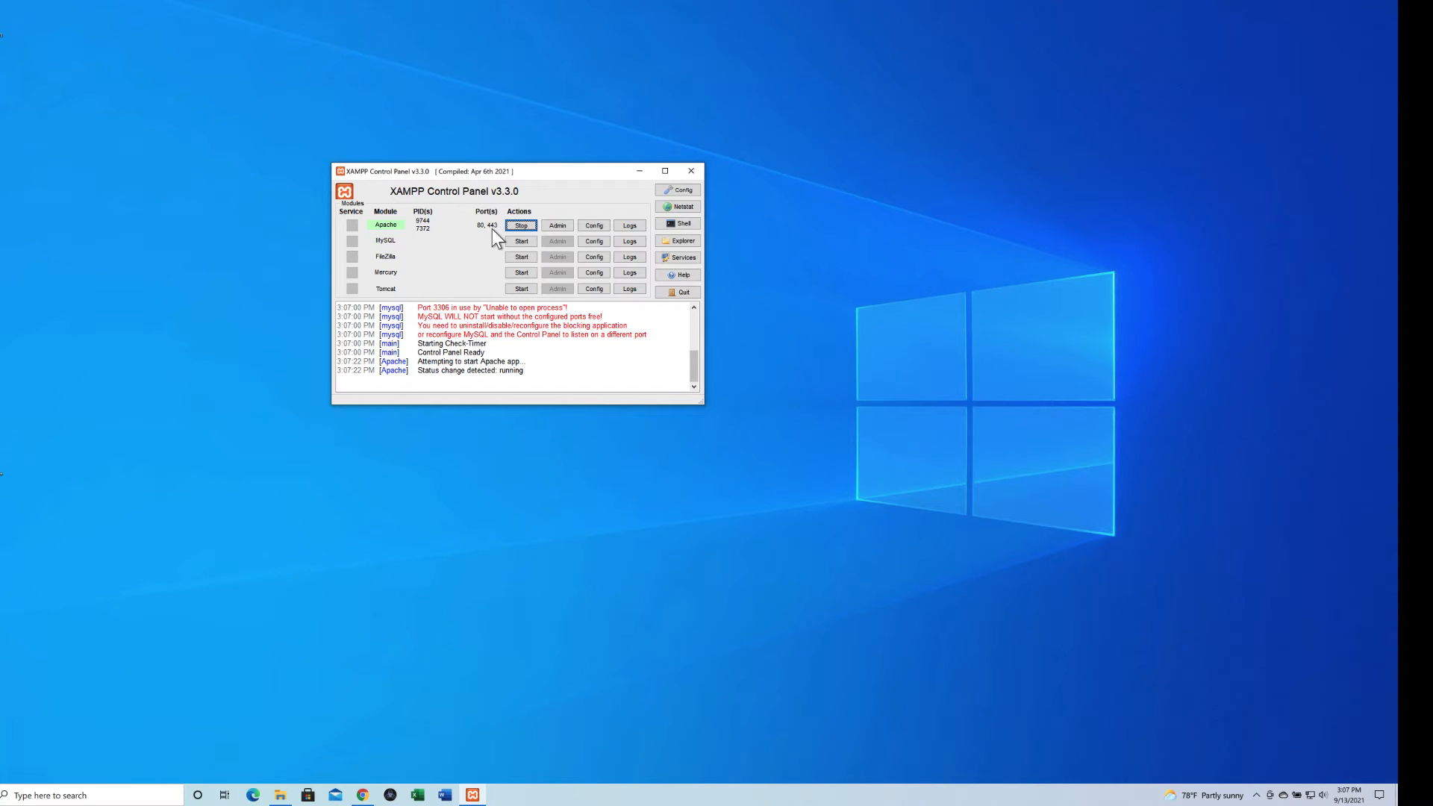
Step: Switch to Chrome and open localhost:80 in a new tab to check the Apache server
left_click(364, 793)
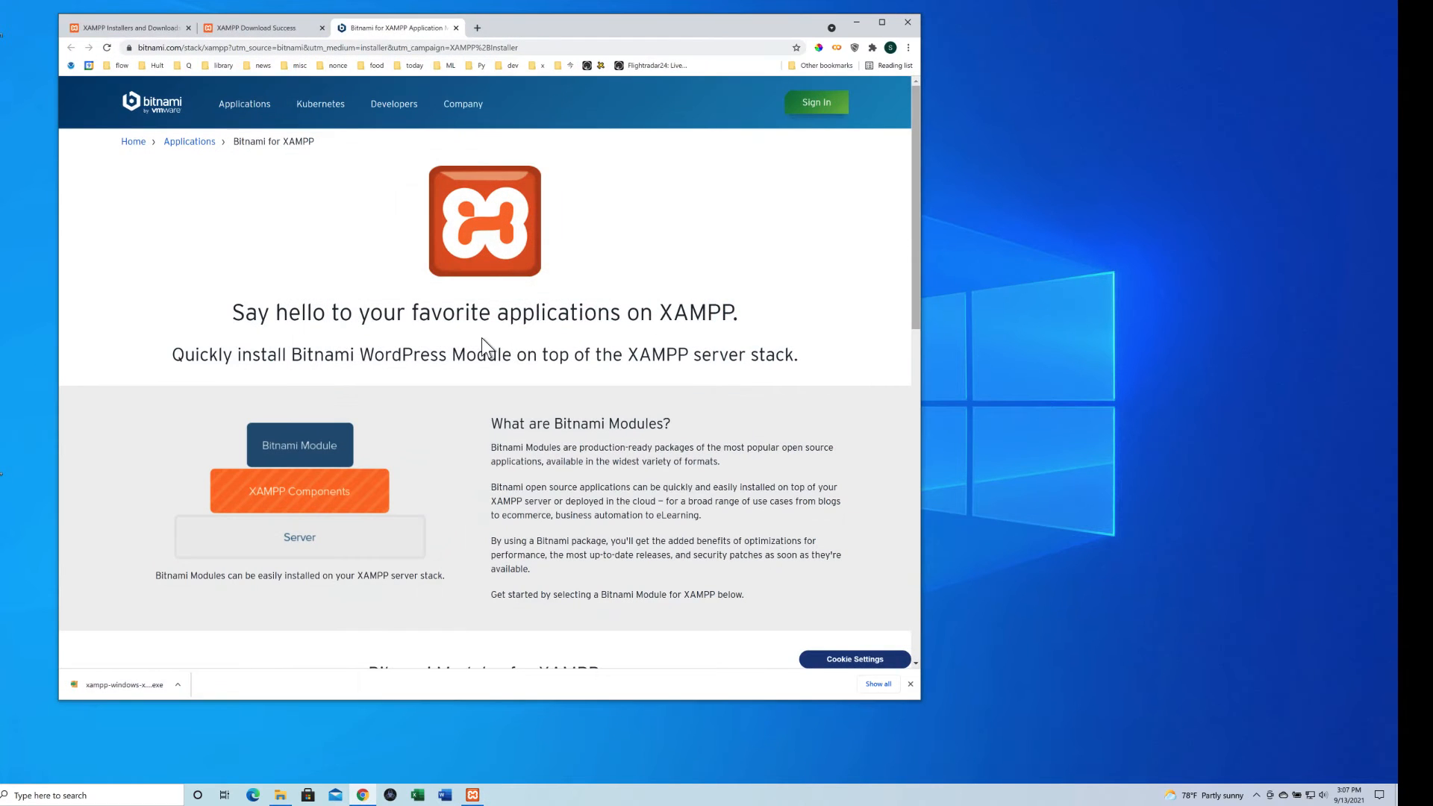
left_click(477, 28)
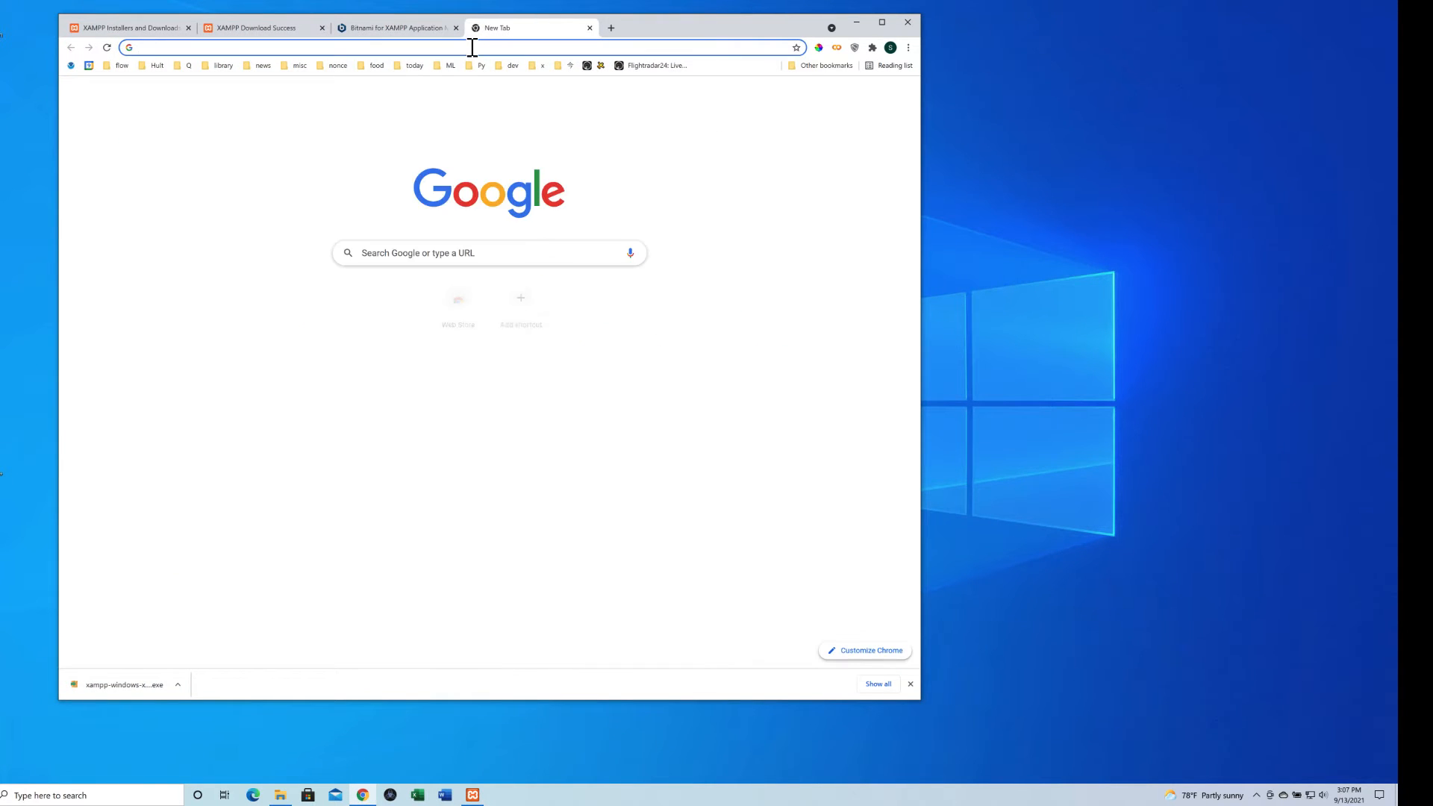
type("localhost")
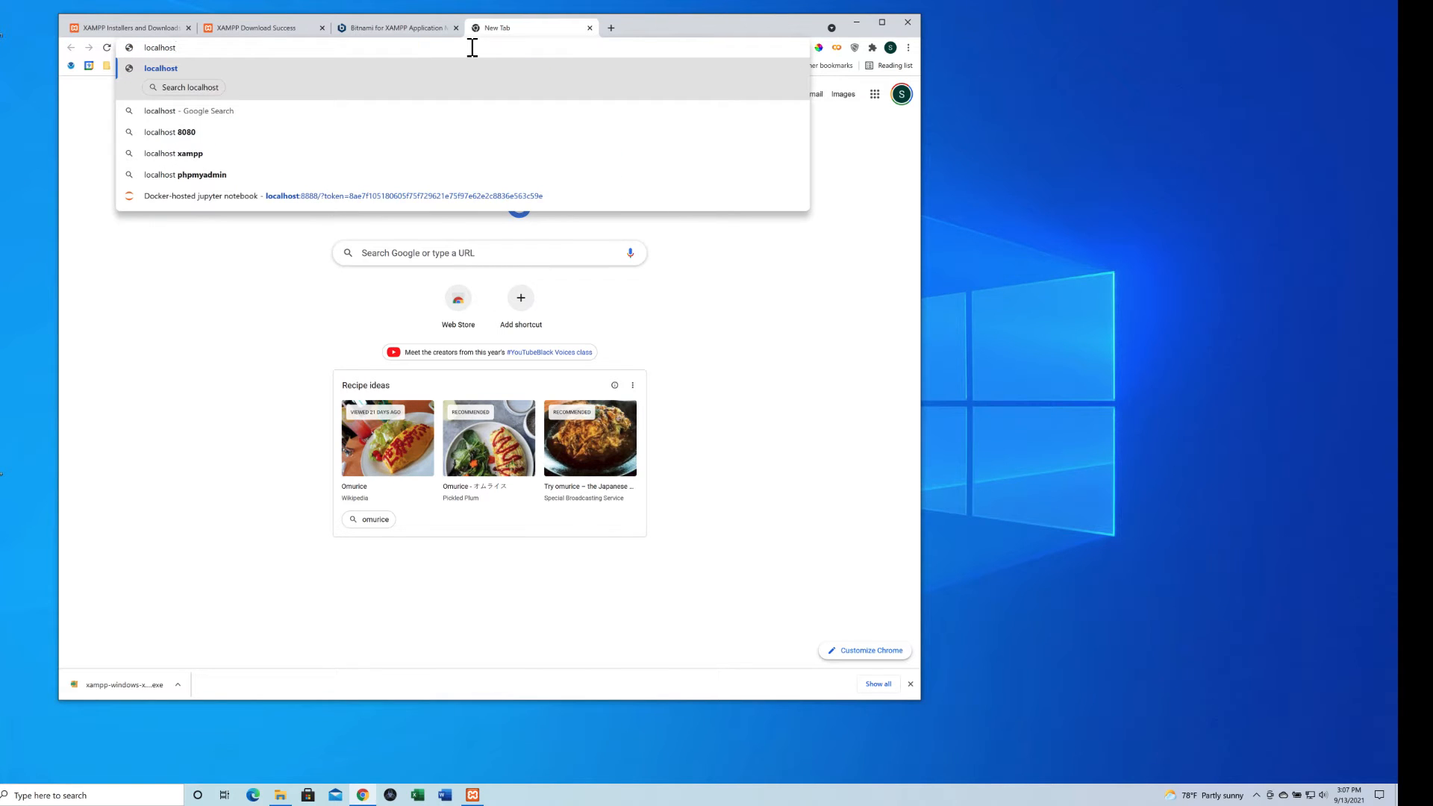
type(":80")
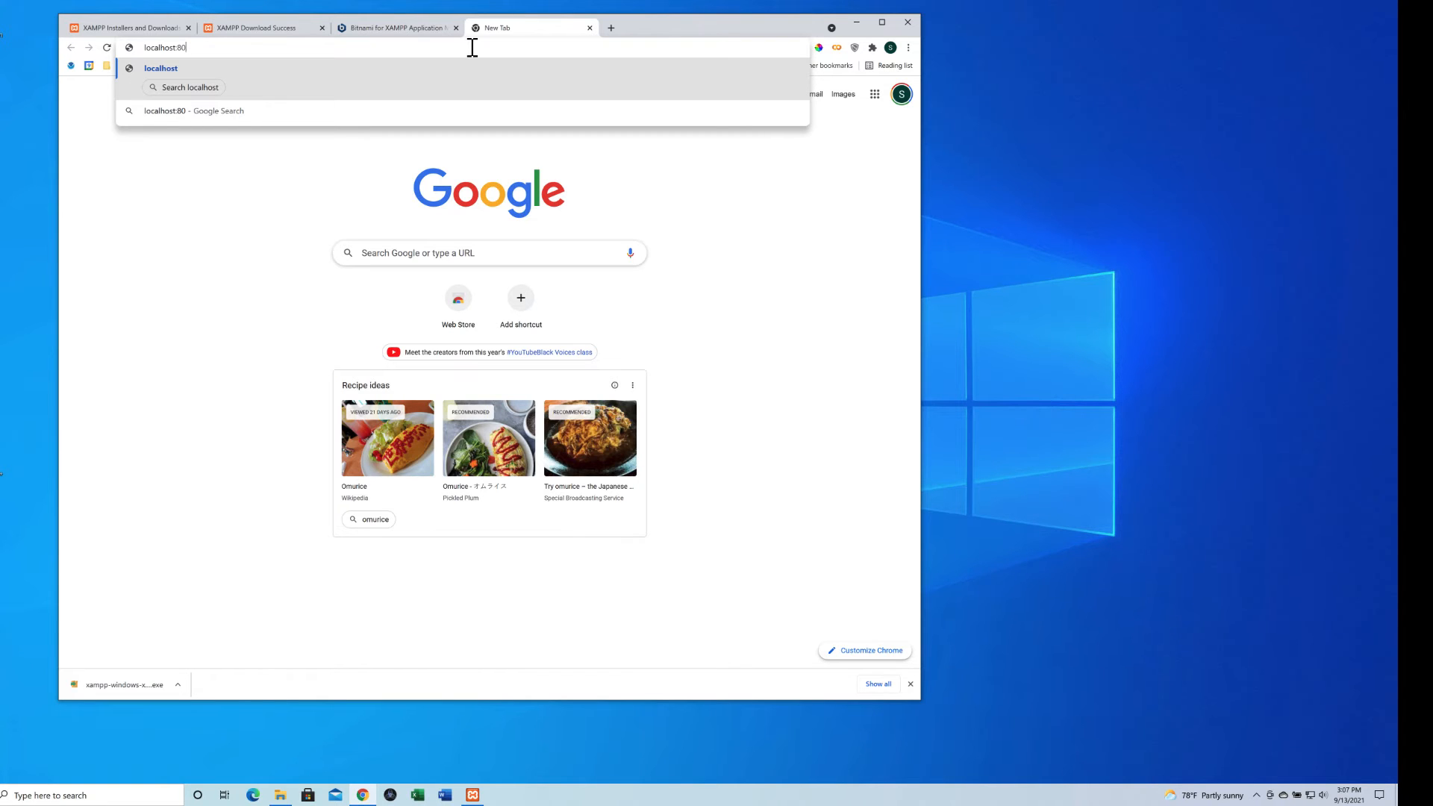
key("Return")
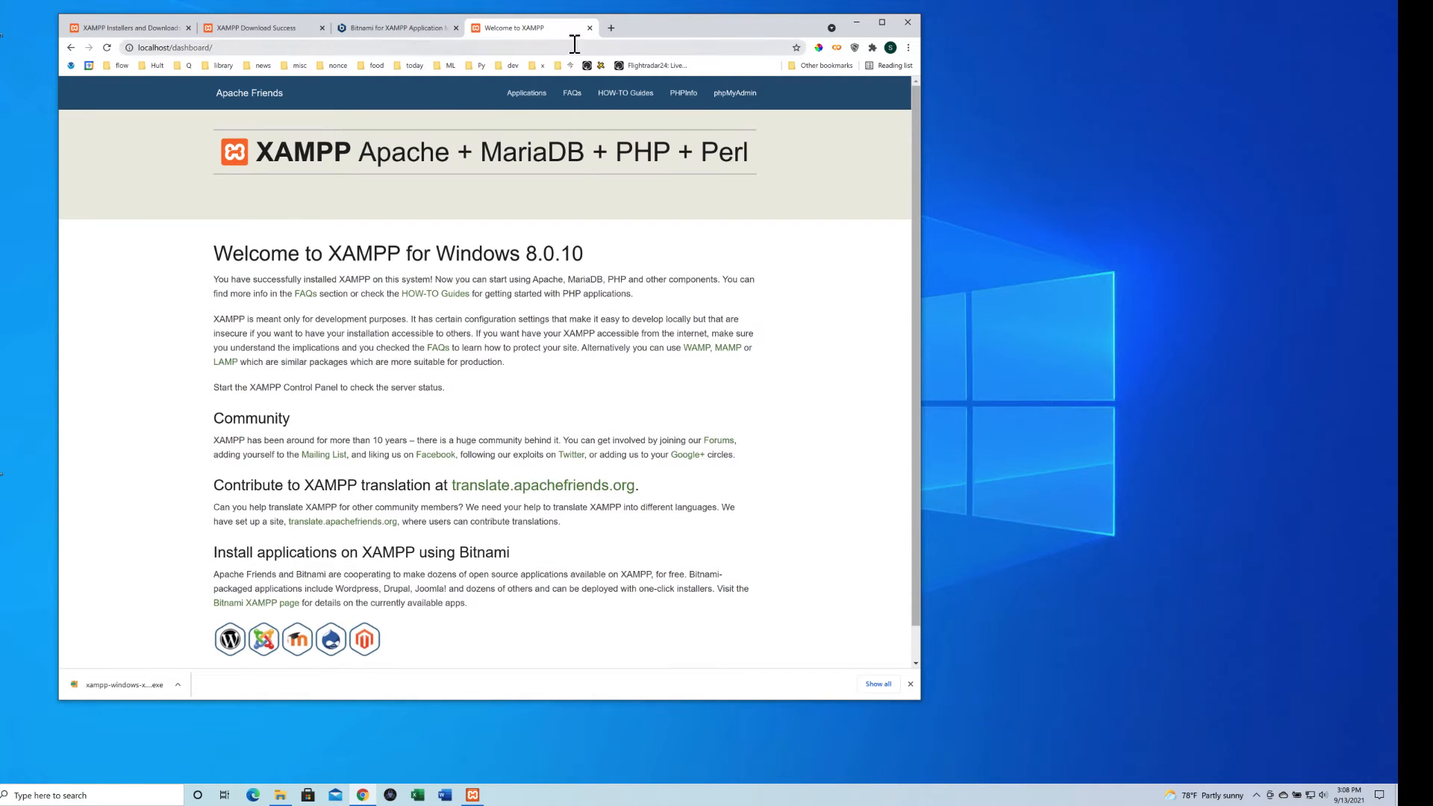
Step: Search the web for "microsoft visual studio code" in a new browser tab
left_click(609, 29)
left_click(522, 47)
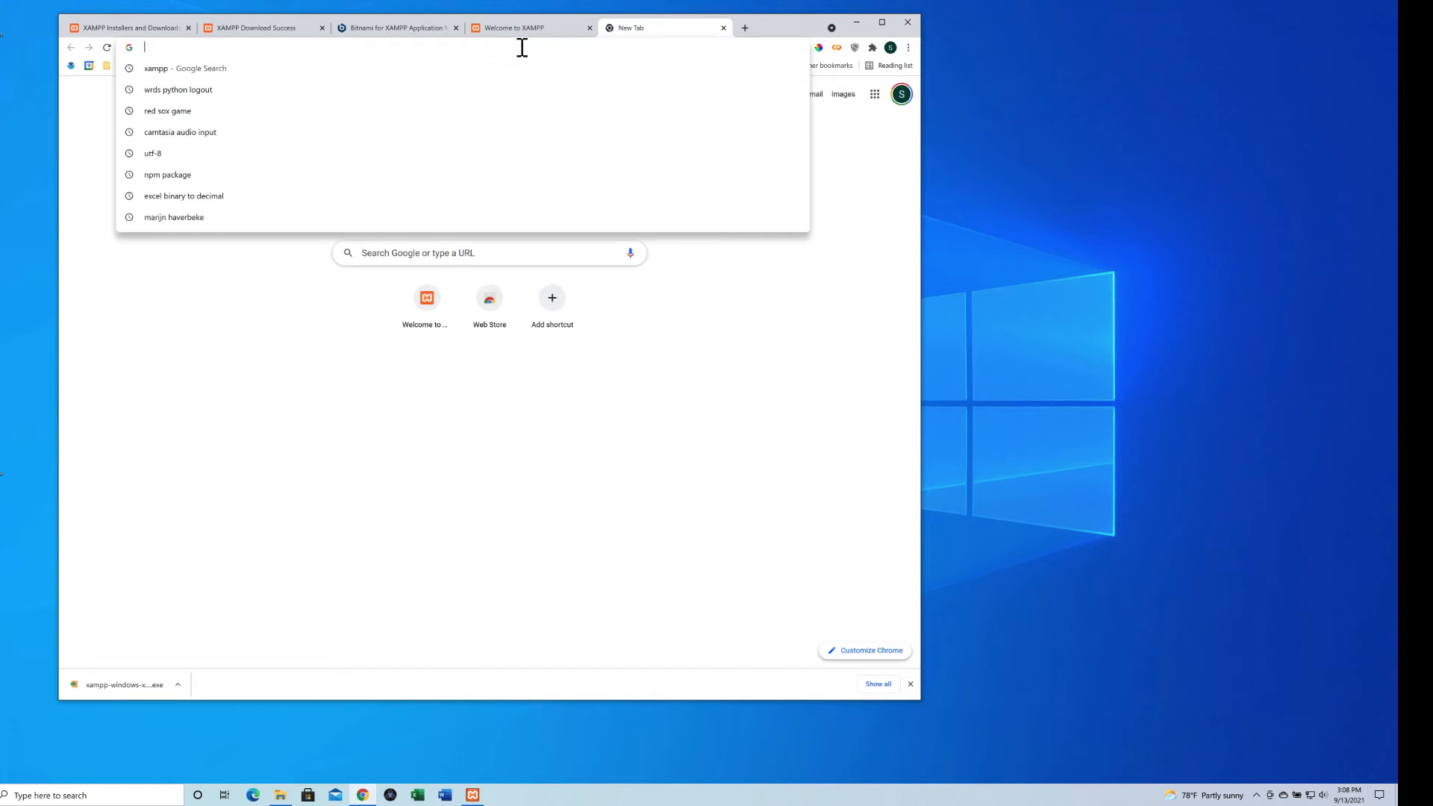
type("microsof")
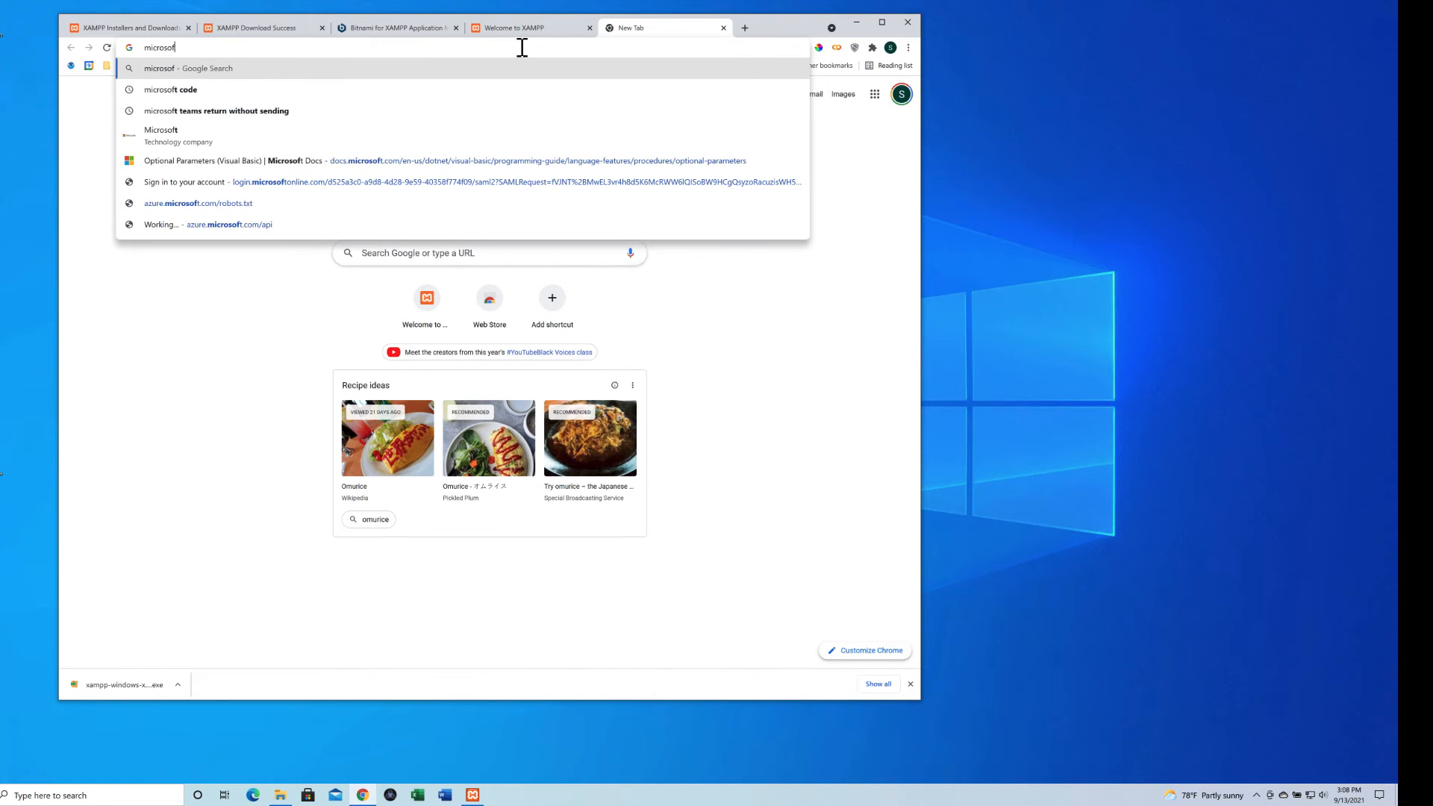
type("t visual ")
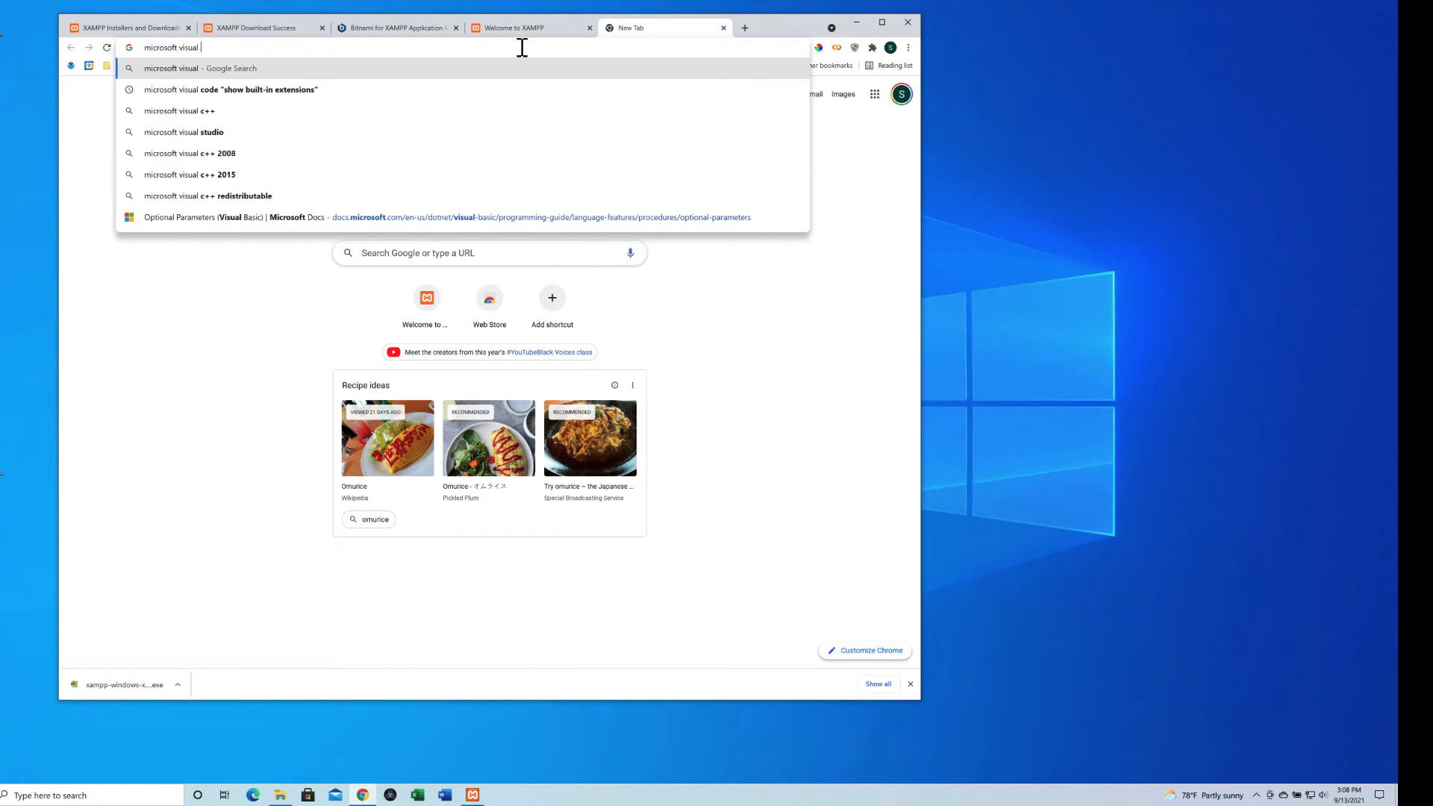
type("studio code")
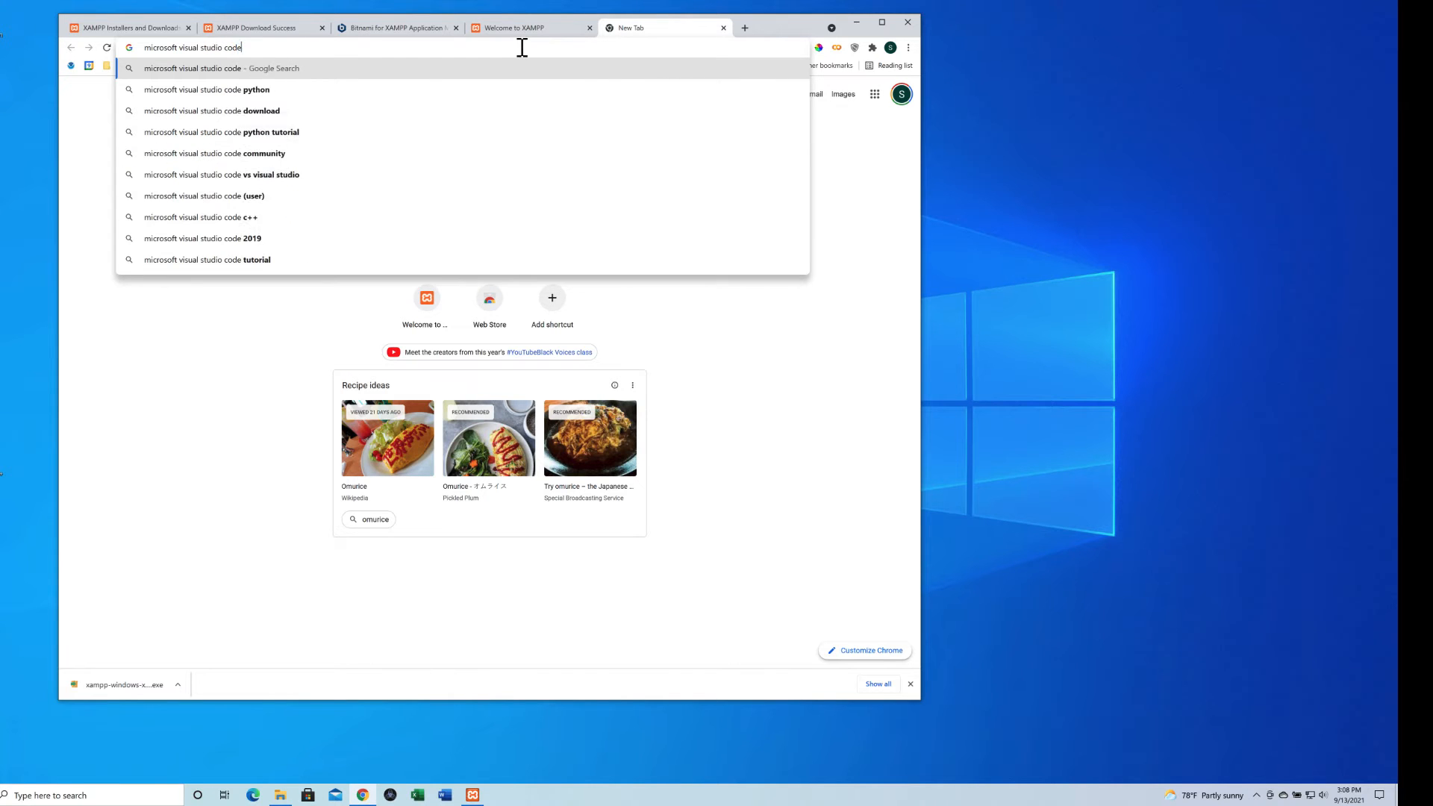
key("Return")
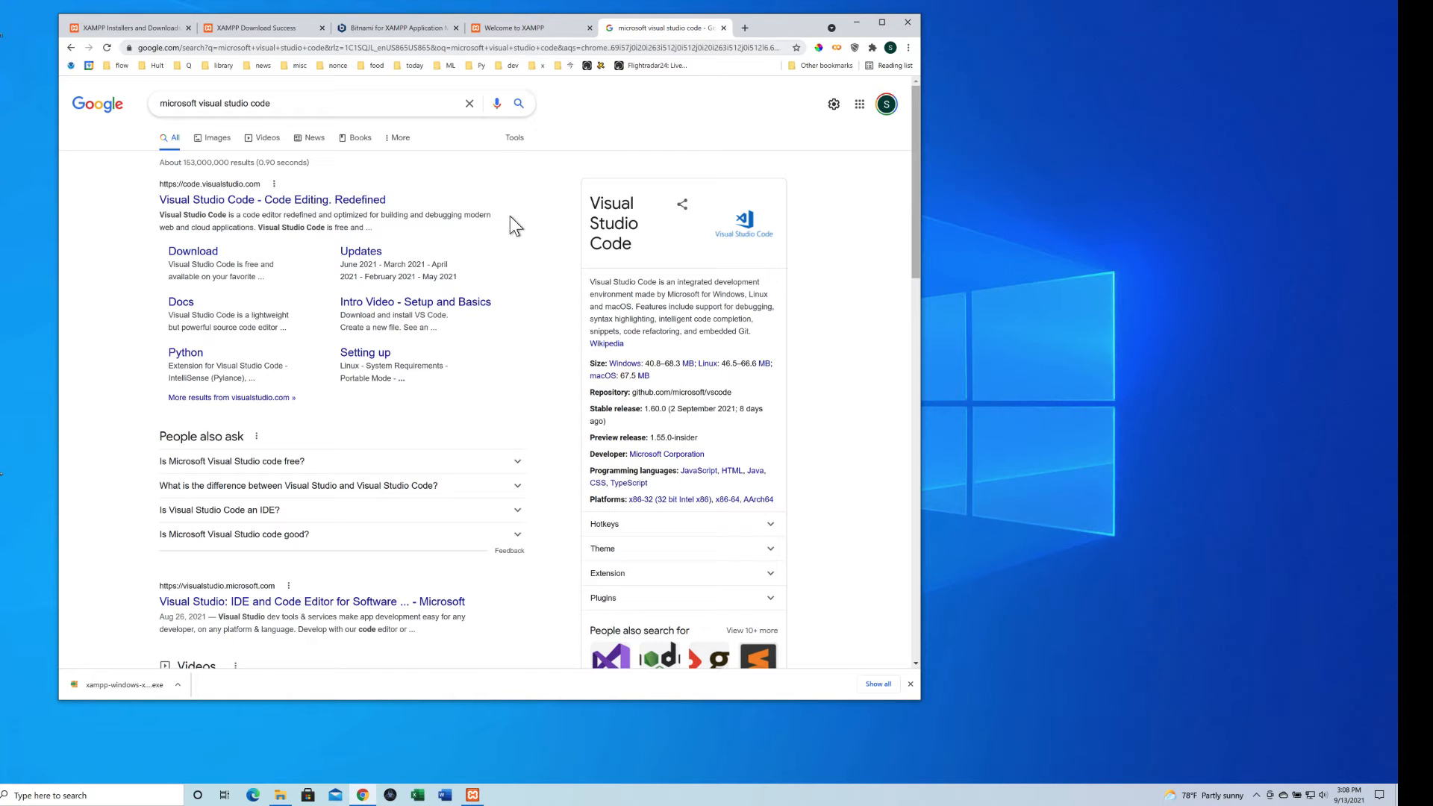
Step: Open the official Visual Studio Code site from the results and download the 64 bit User Installer for Windows
left_click(335, 199)
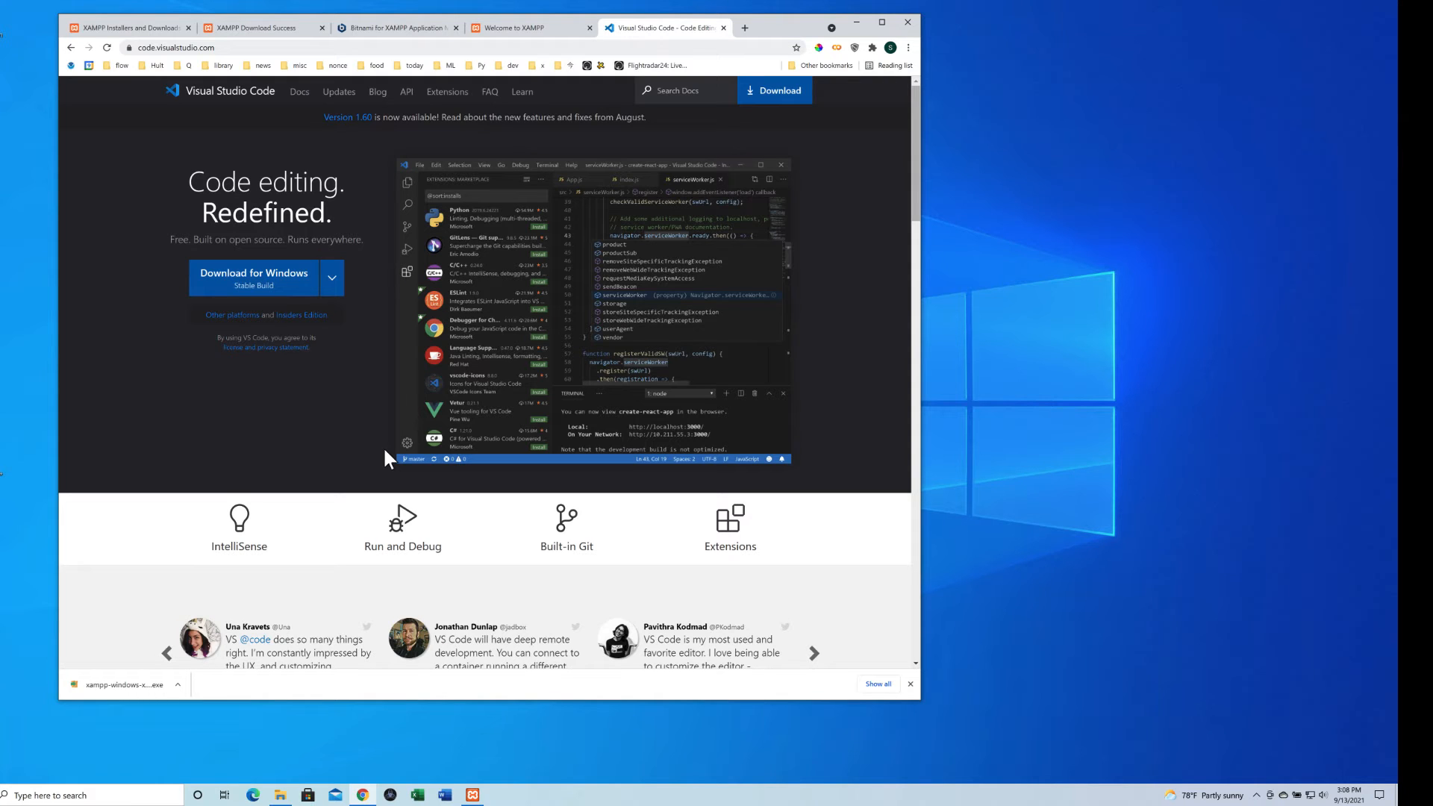
left_click(778, 92)
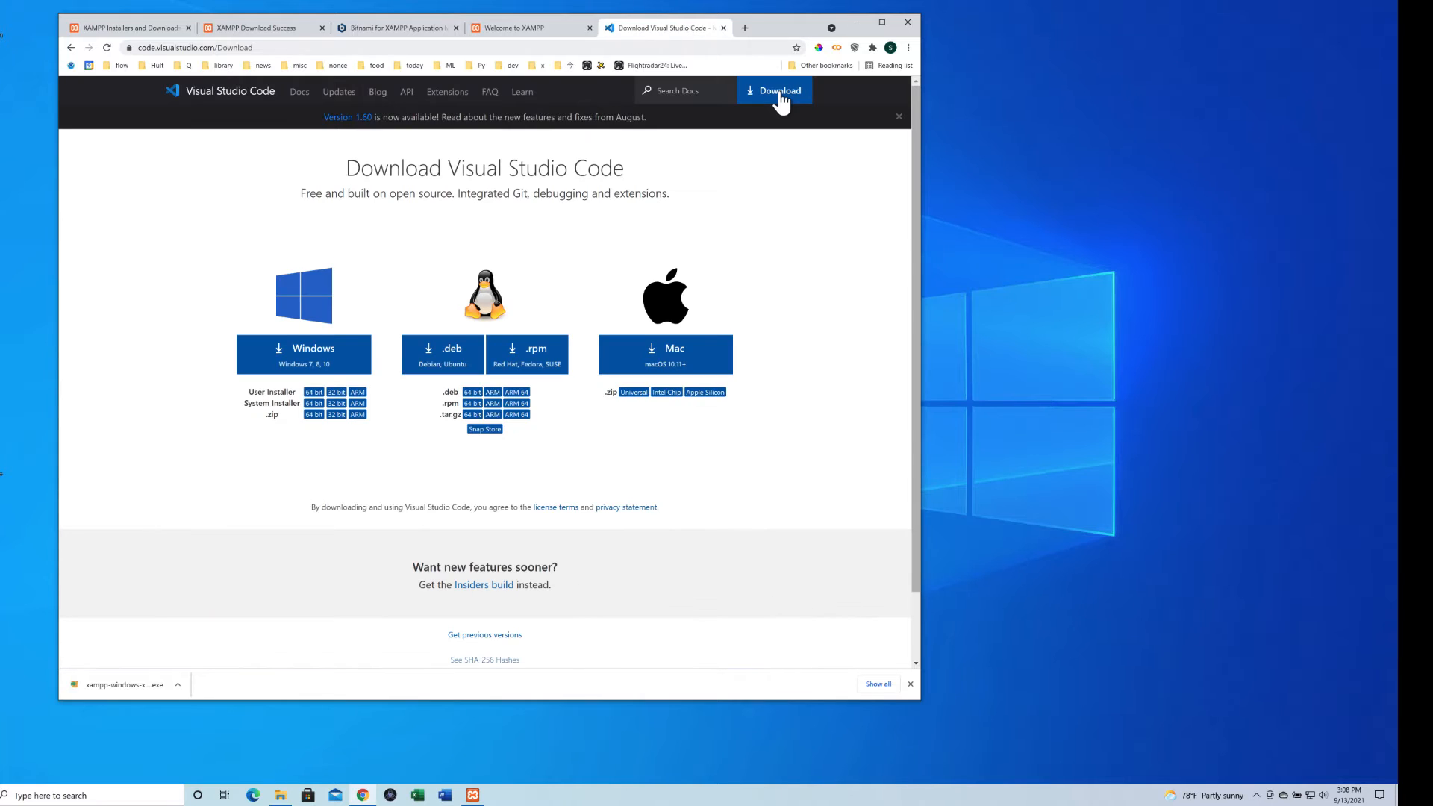
left_click(312, 393)
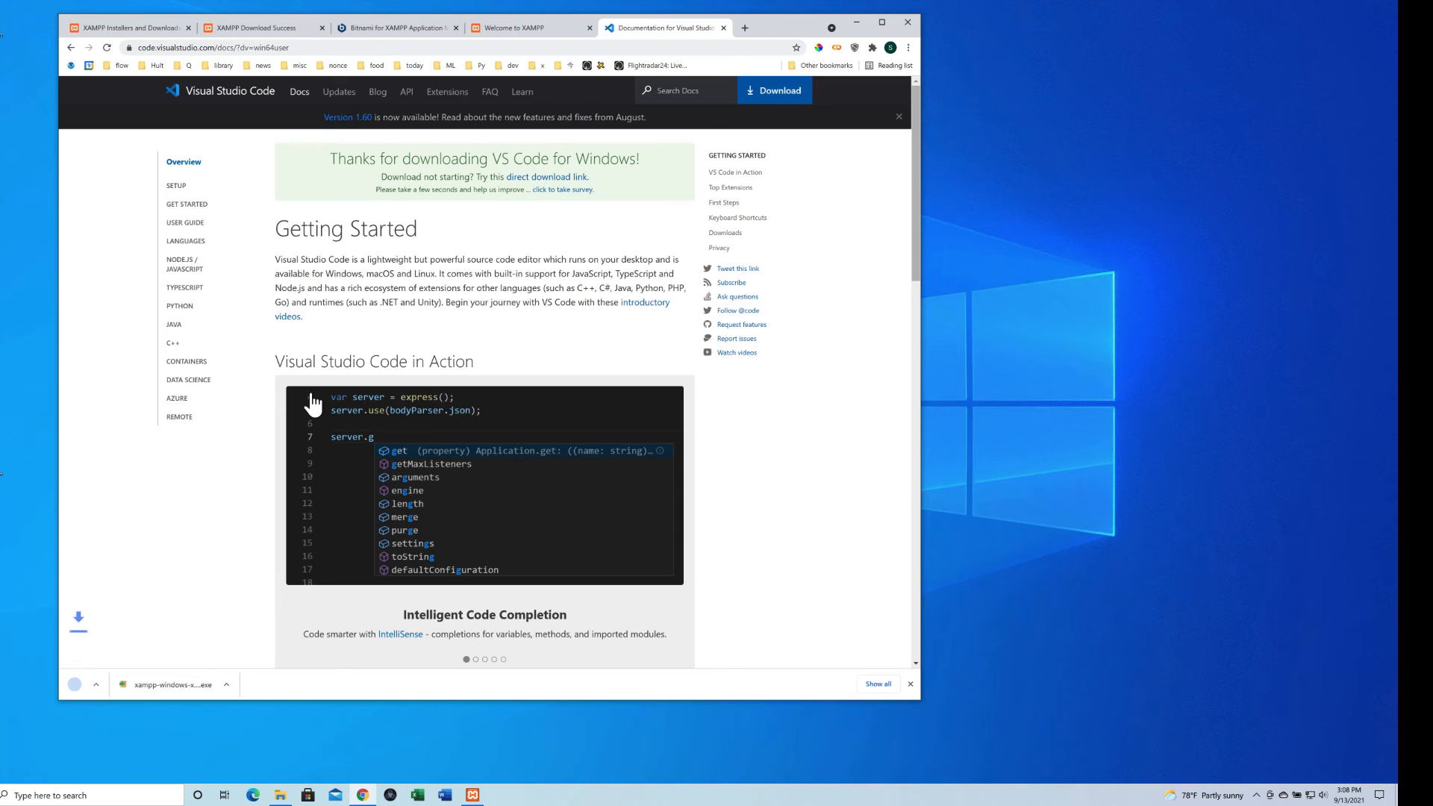
scroll(311, 395, "down", 15)
scroll(312, 402, "up", 15)
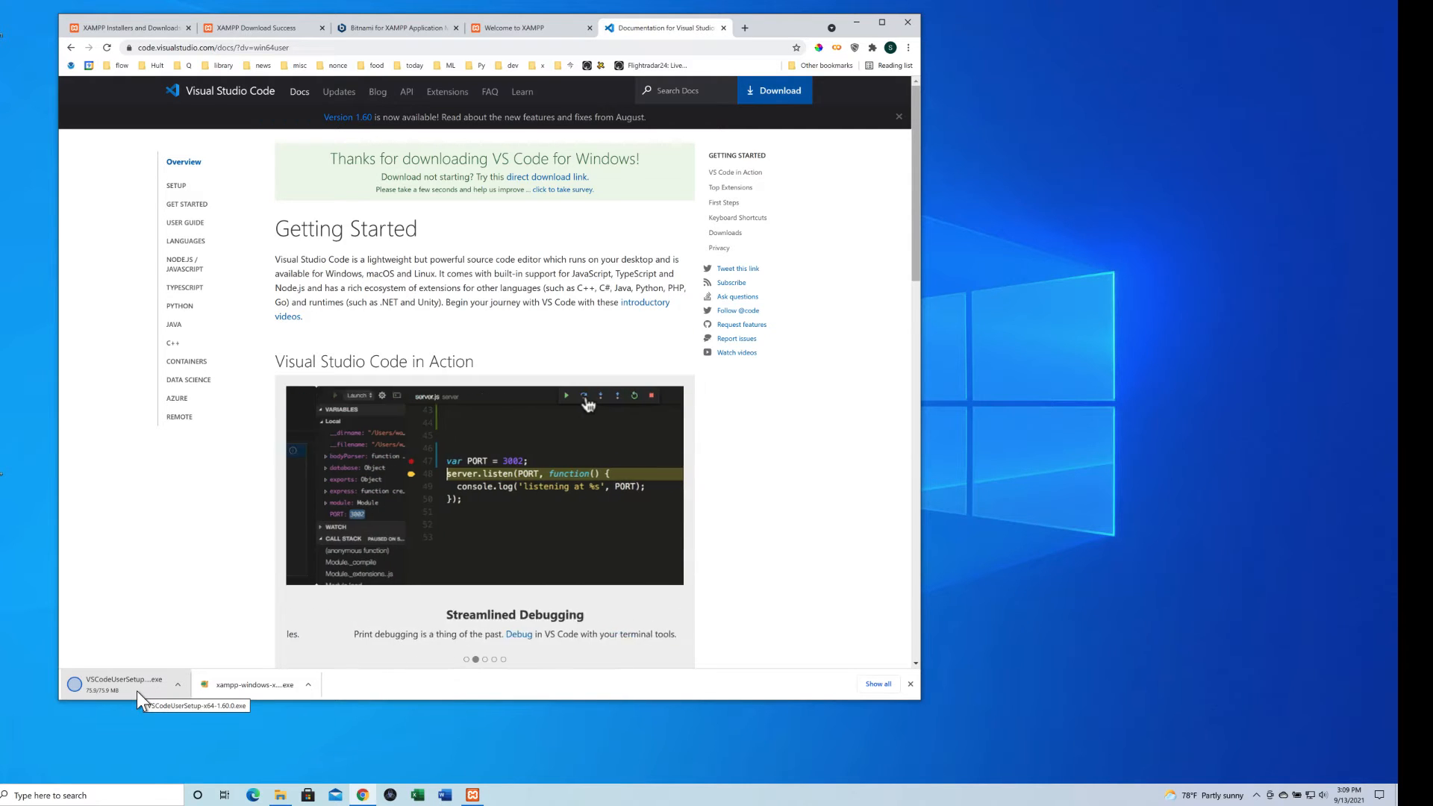
Step: Run the downloaded VSCodeUserSetup-x64-1.60.0 from its containing folder and accept the license agreement
left_click(178, 685)
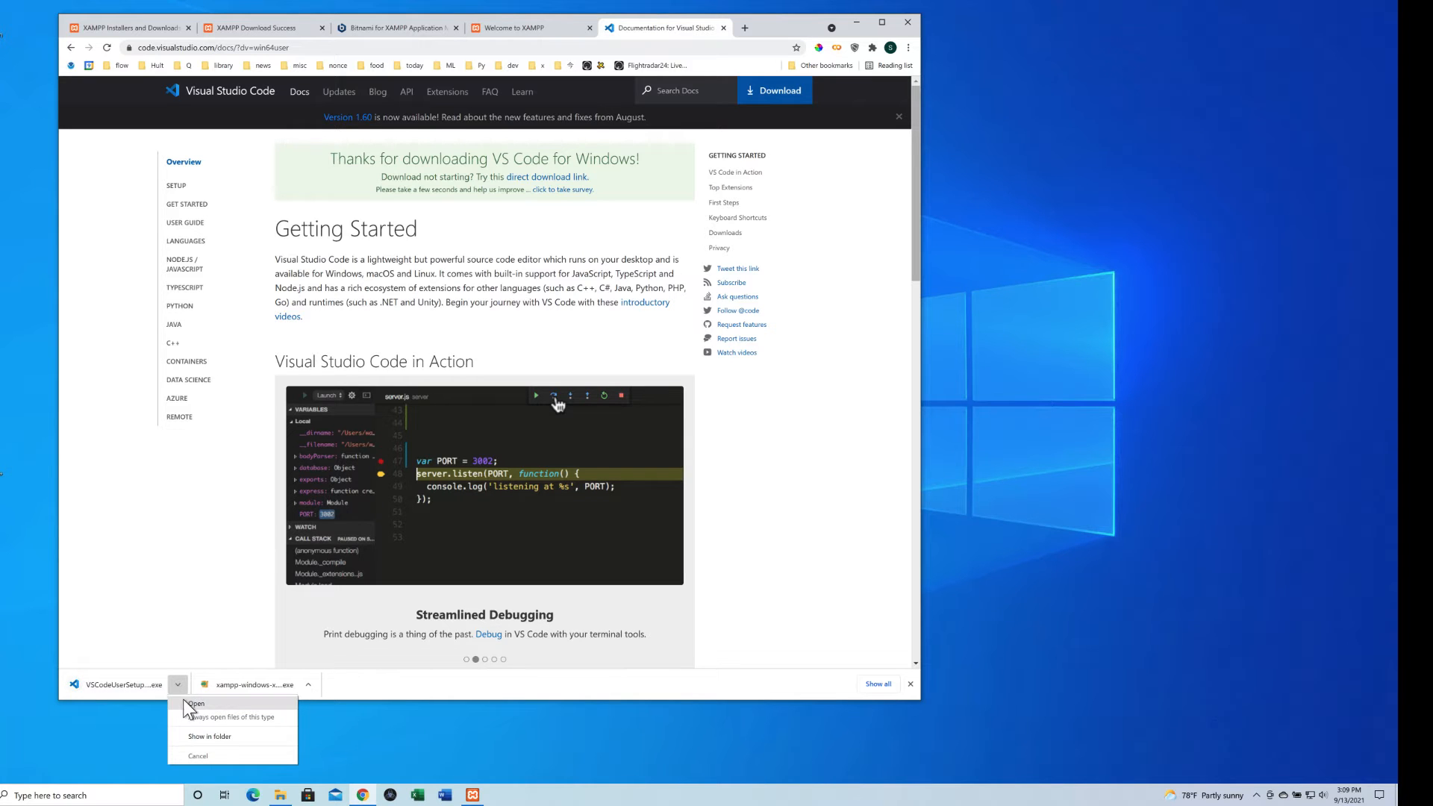
left_click(200, 741)
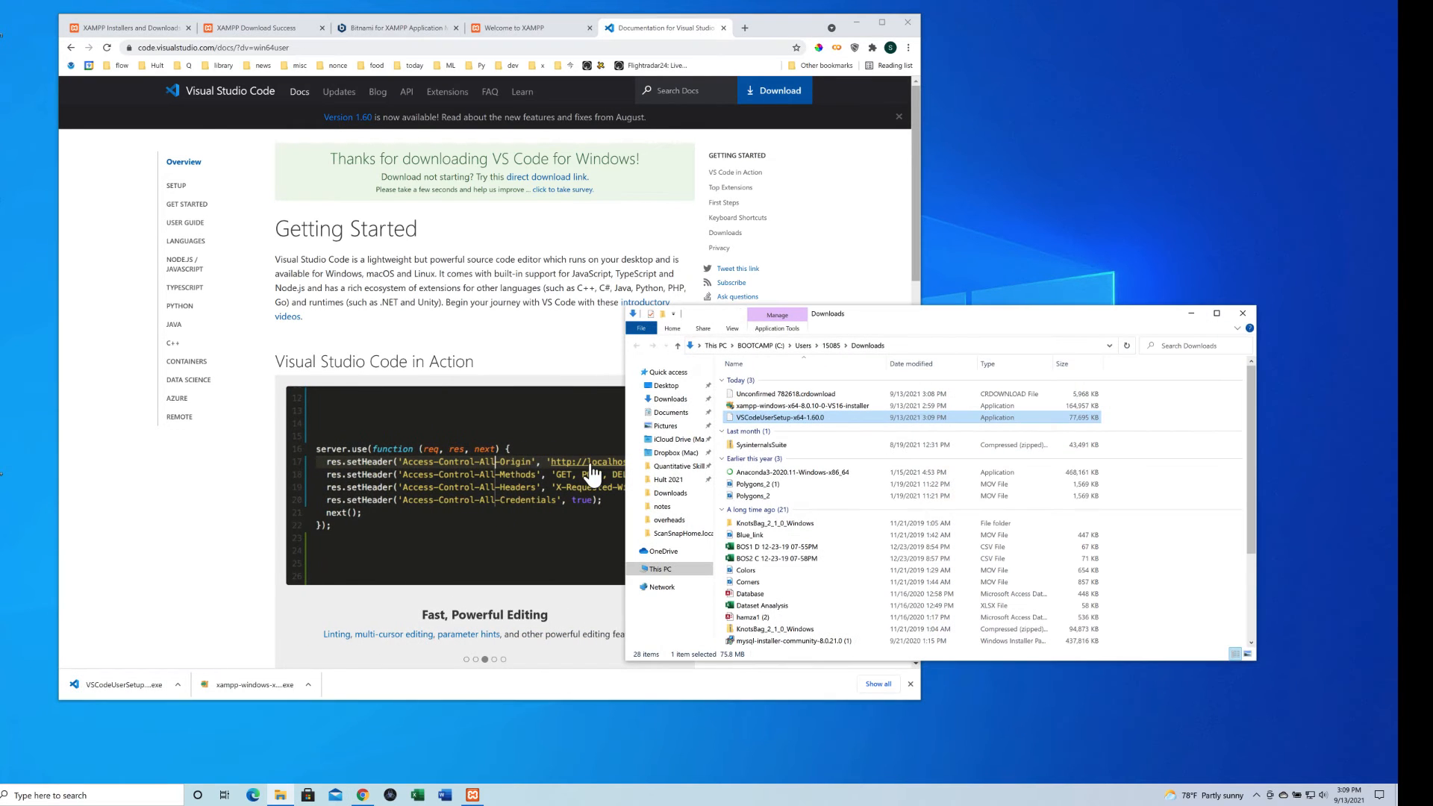
double_click(734, 420)
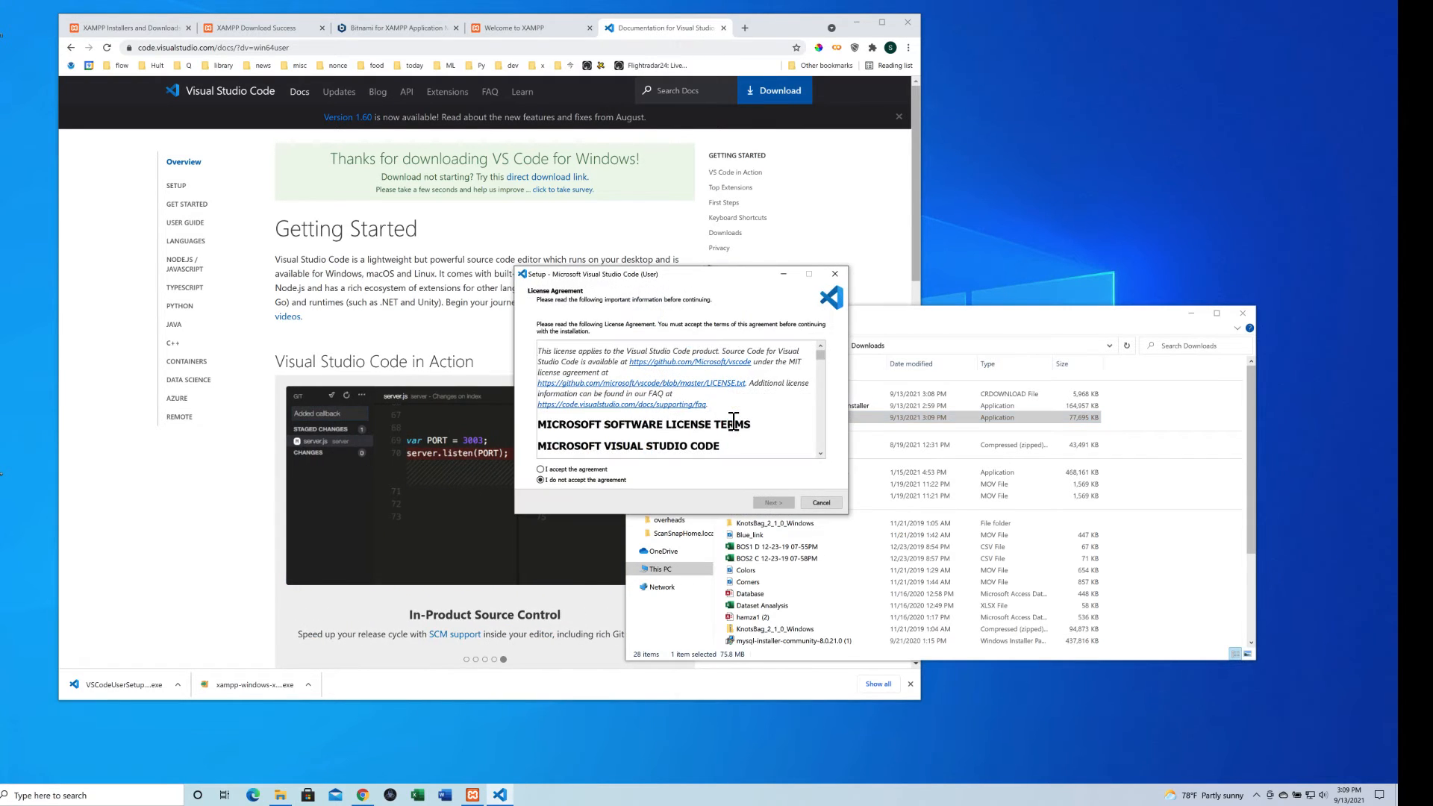
left_click(540, 469)
left_click(769, 504)
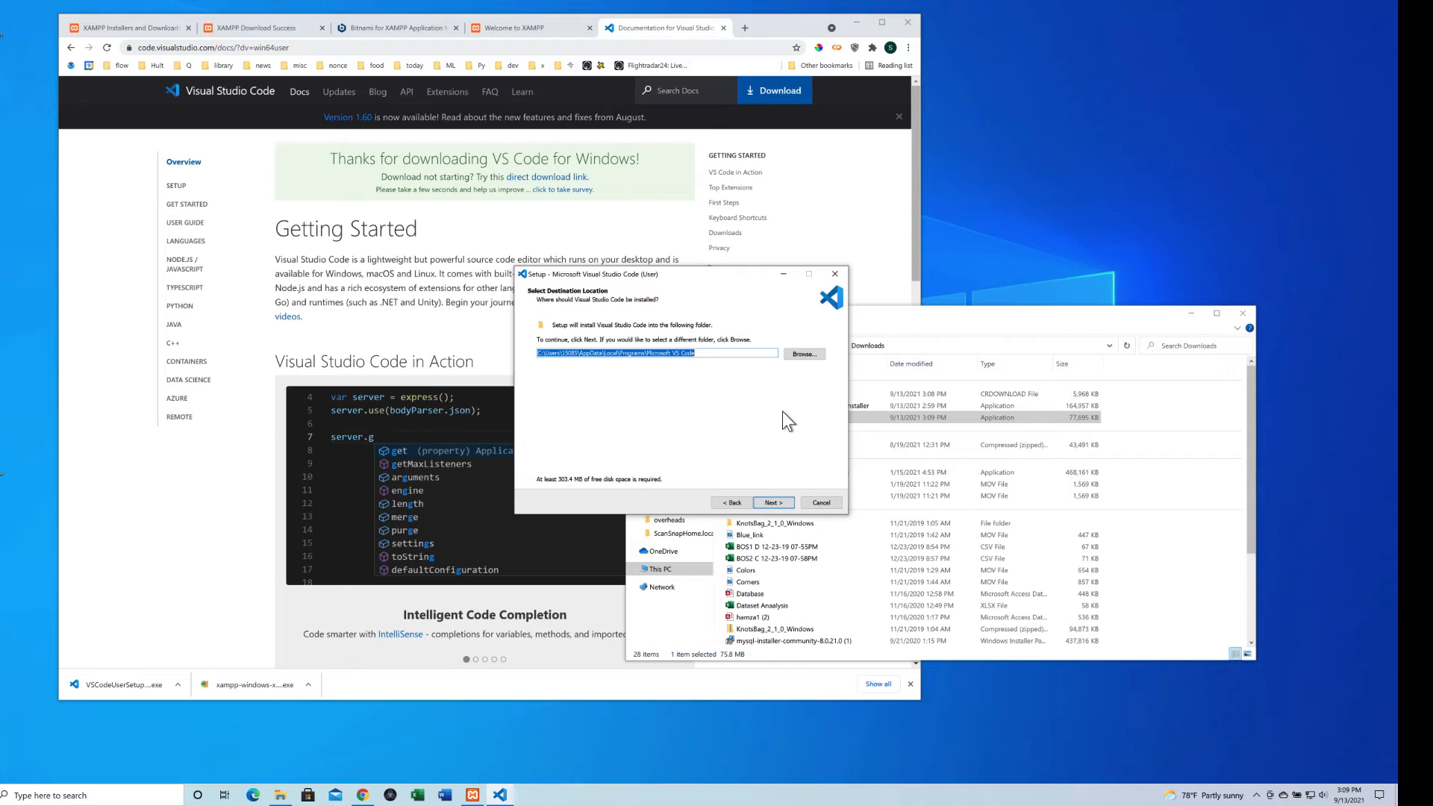
Step: Install Visual Studio Code with the default folders plus a desktop icon, and finish the setup with the program launching
left_click(774, 503)
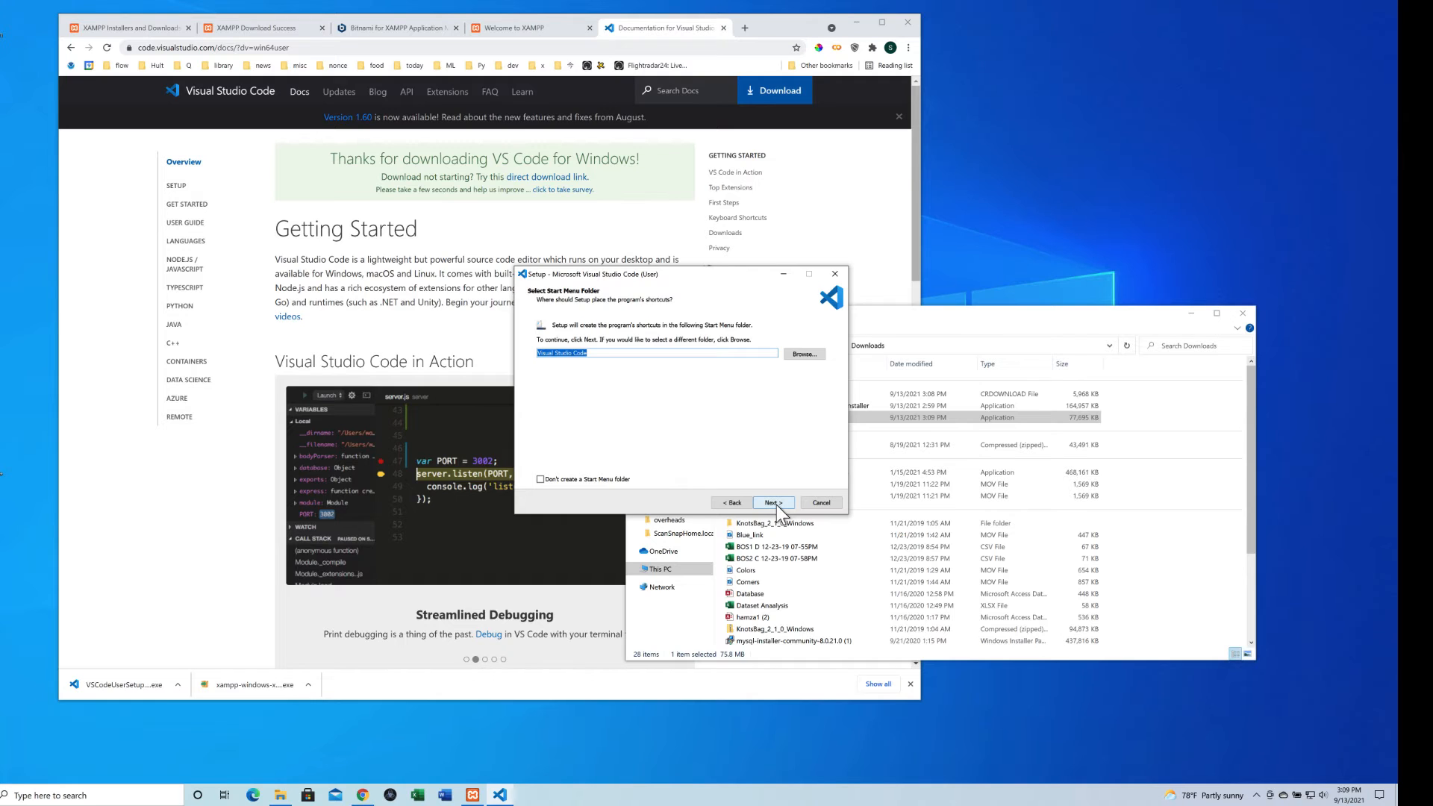
left_click(776, 504)
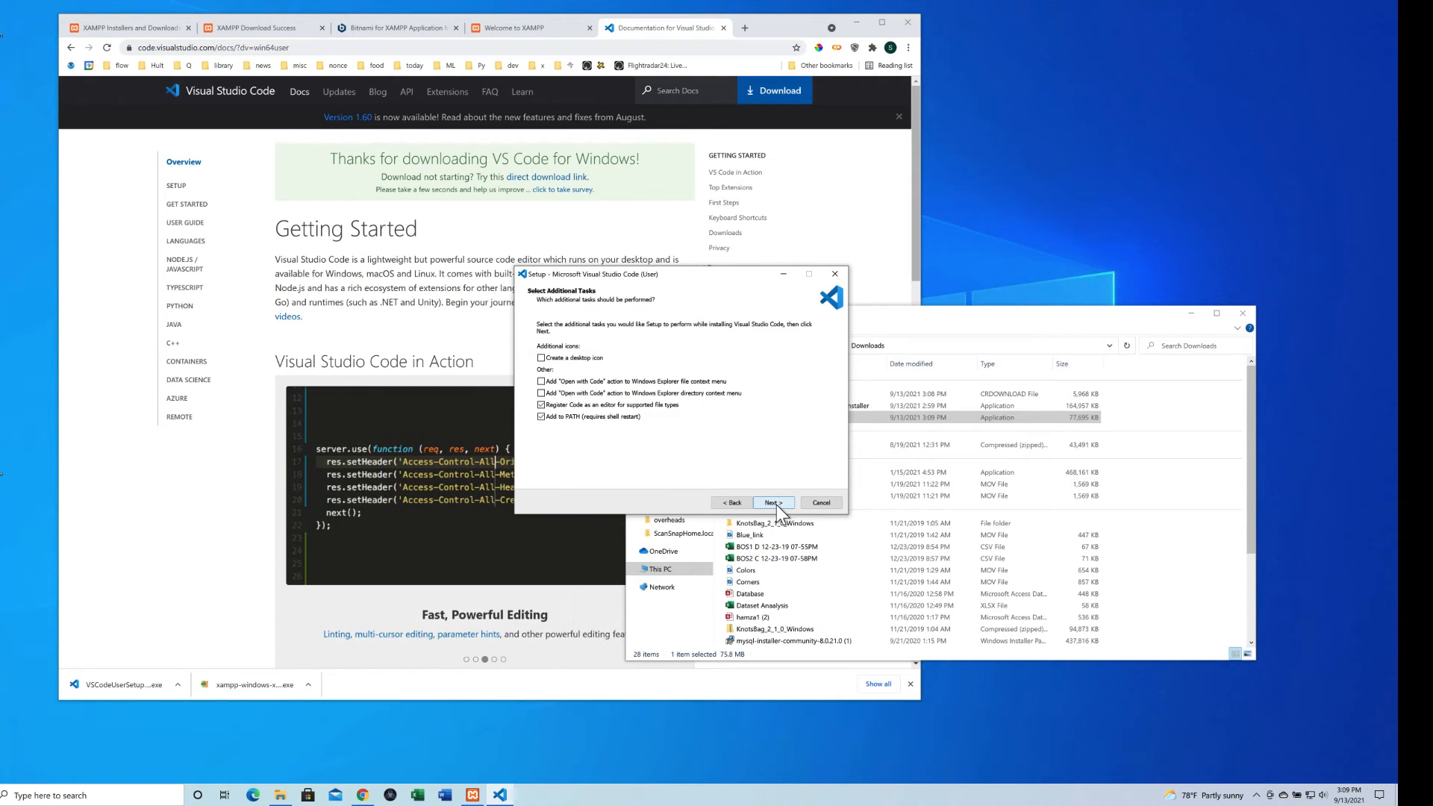
left_click(541, 358)
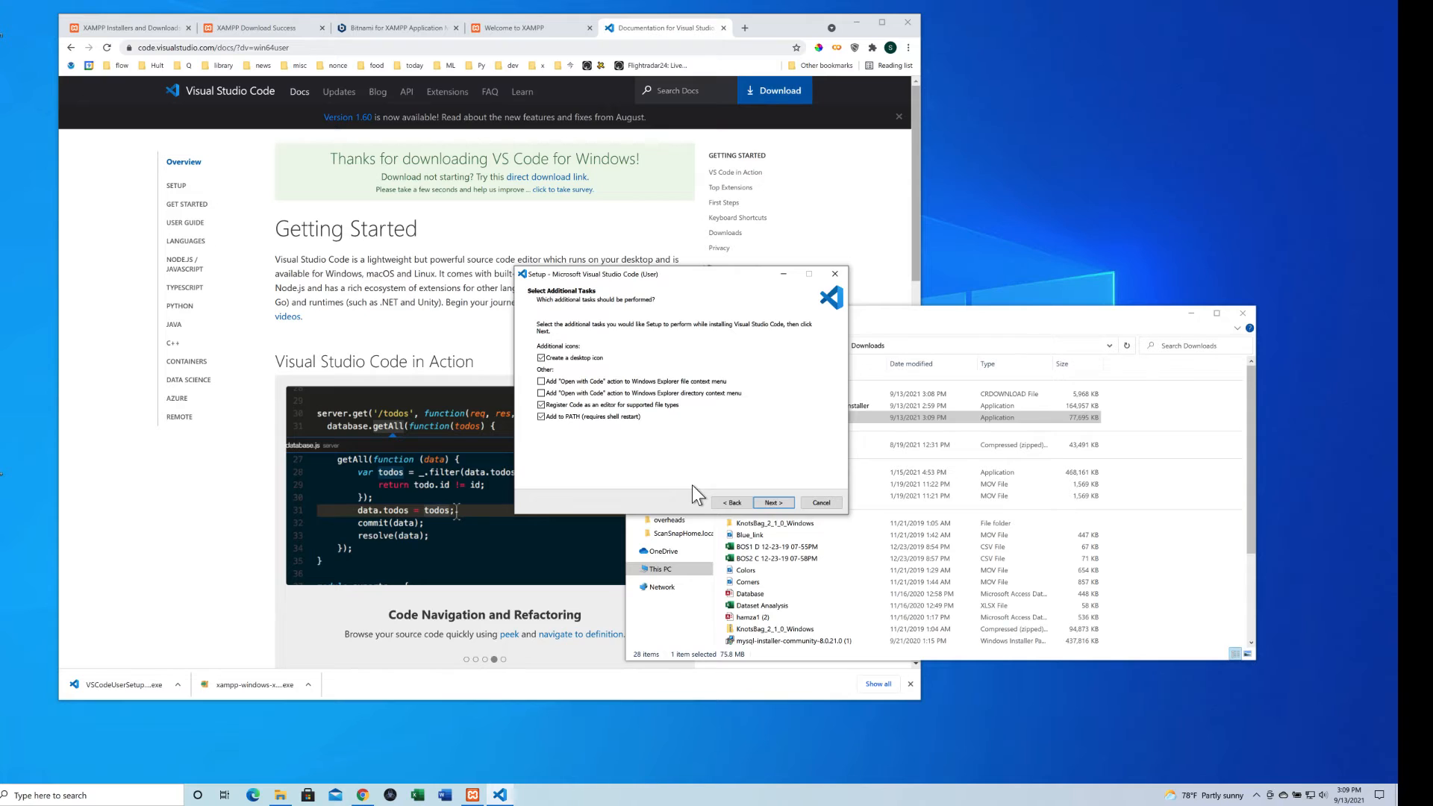
left_click(773, 504)
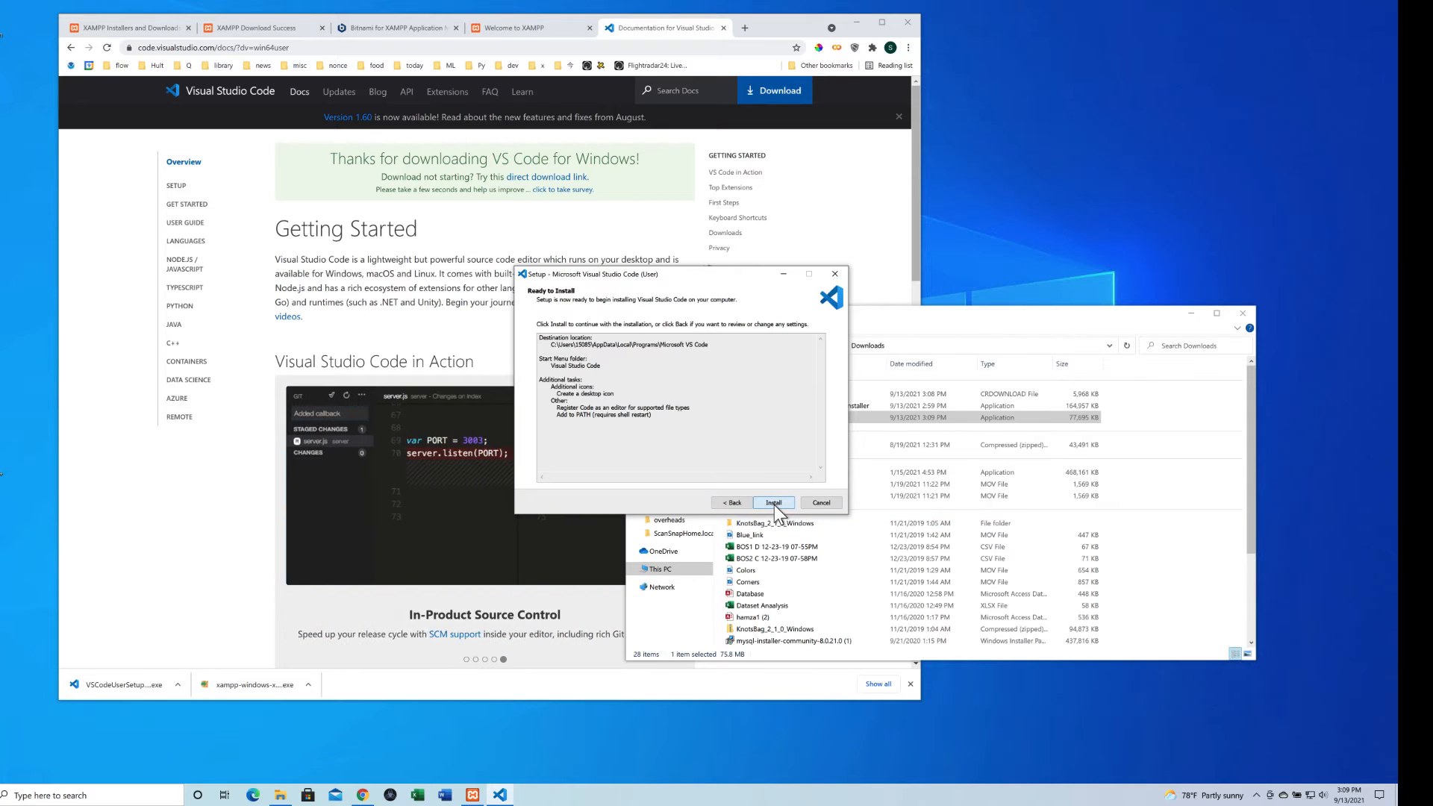
left_click(773, 503)
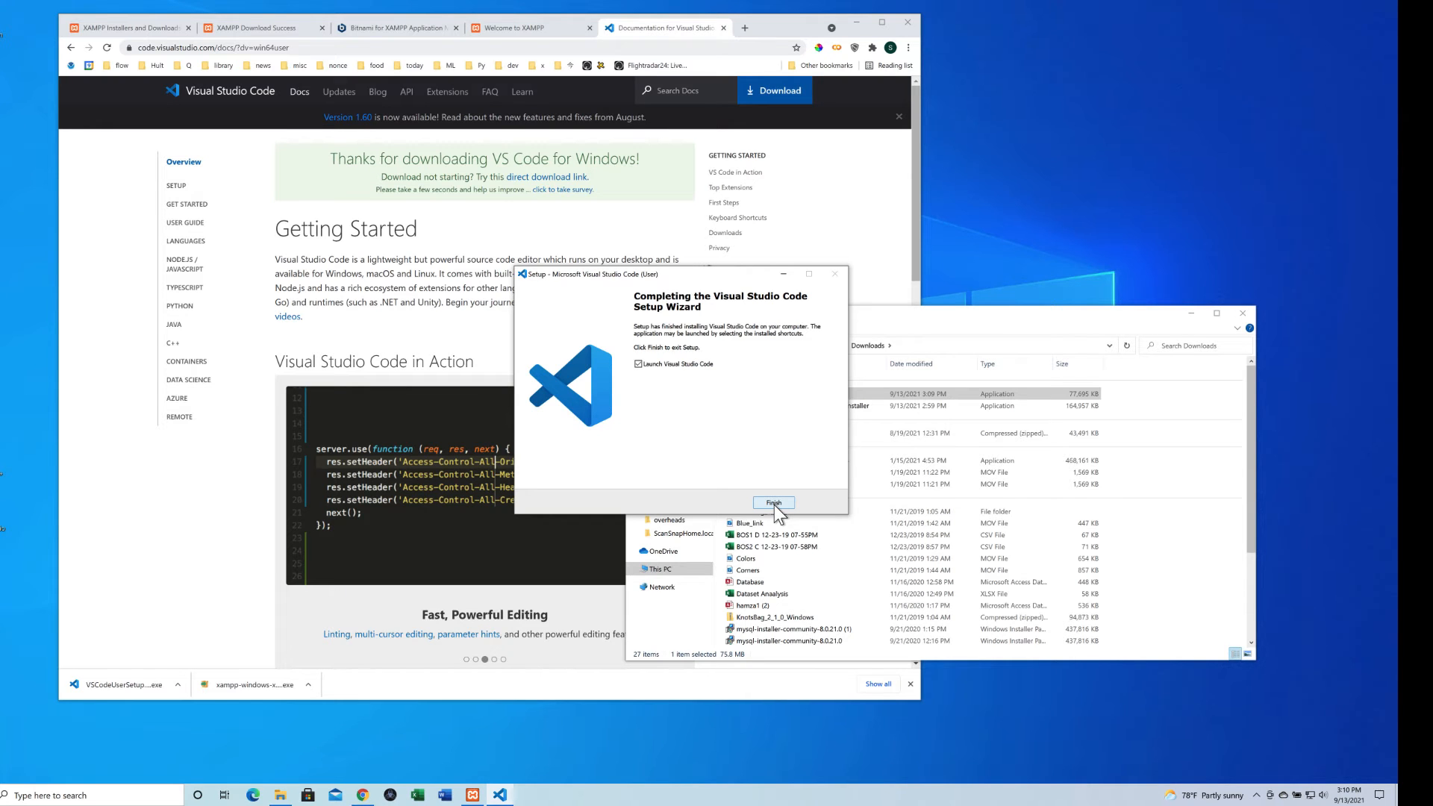
left_click(774, 503)
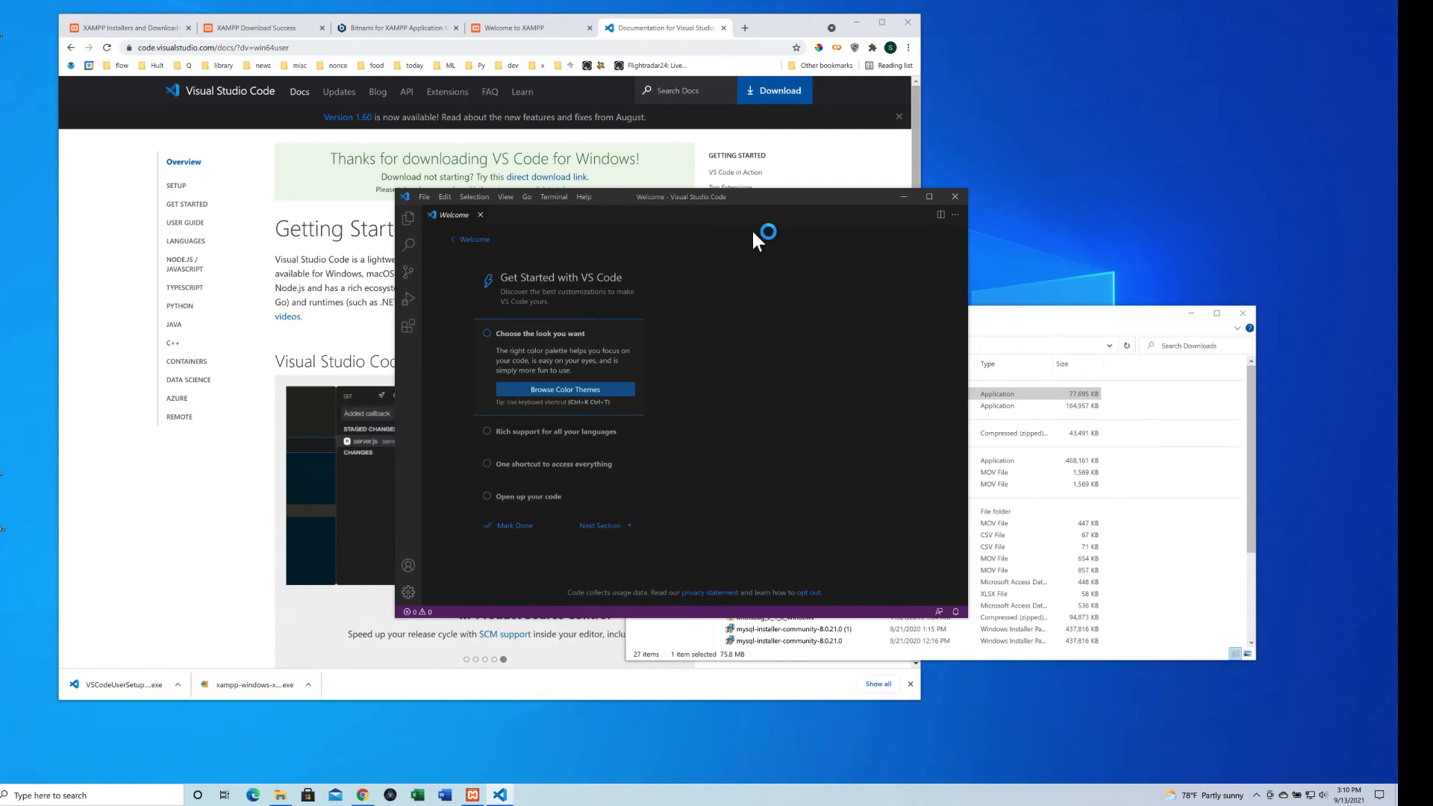
Step: Reposition the Visual Studio Code window and enlarge it to cover most of the desktop
left_click_drag(779, 198, 489, 100)
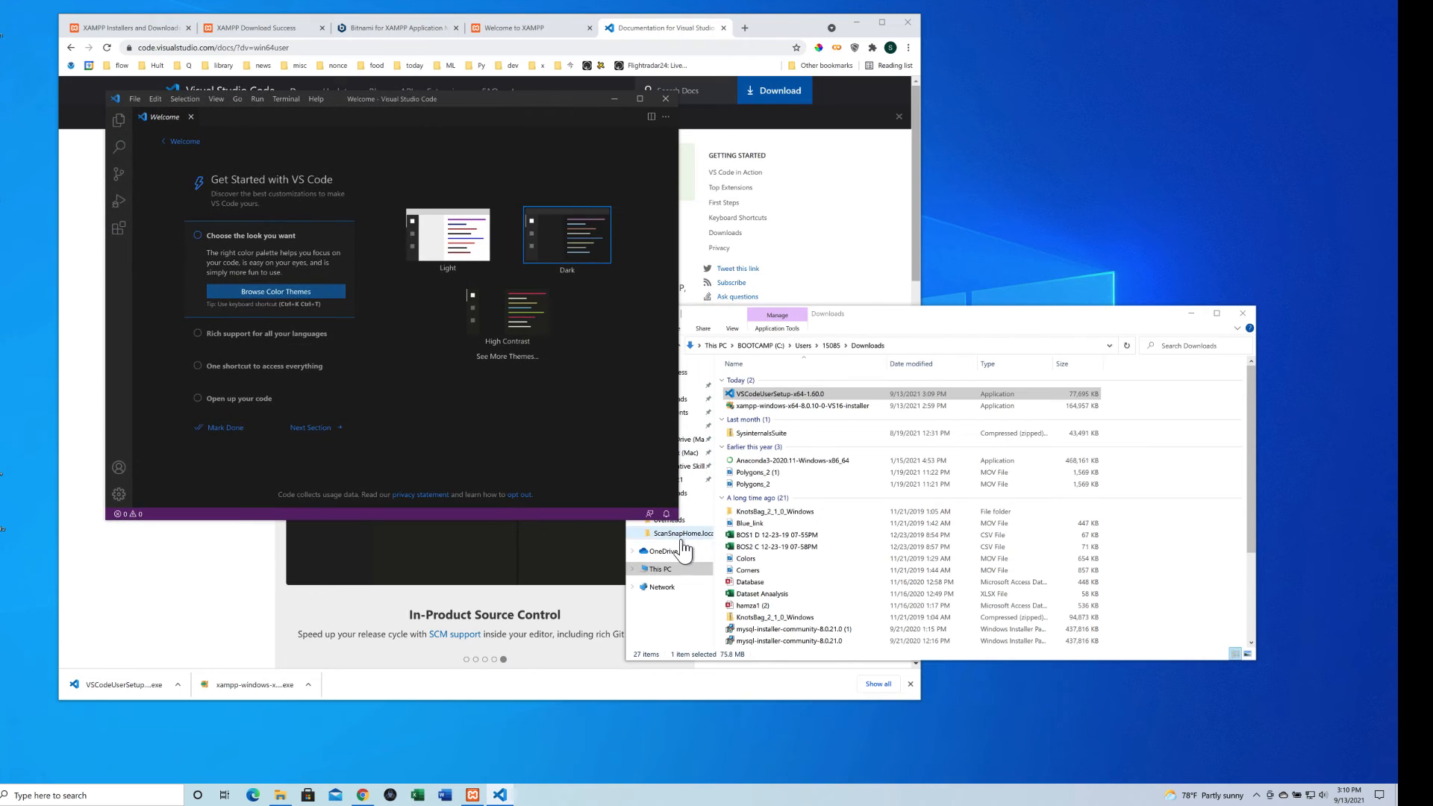
left_click_drag(677, 516, 1166, 771)
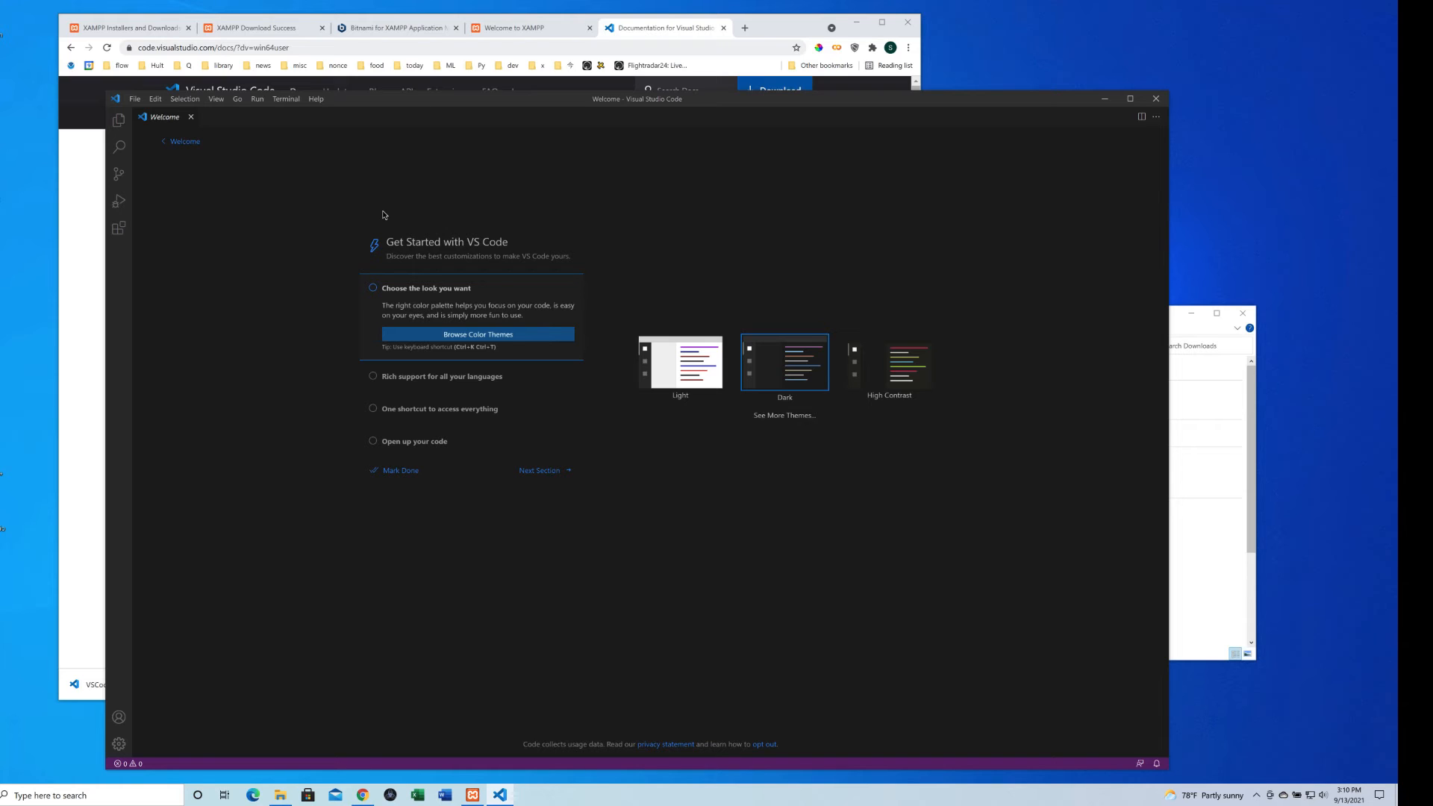
Step: Open a new File Explorer window from the desktop and go to the root of the C: drive
left_click(1319, 99)
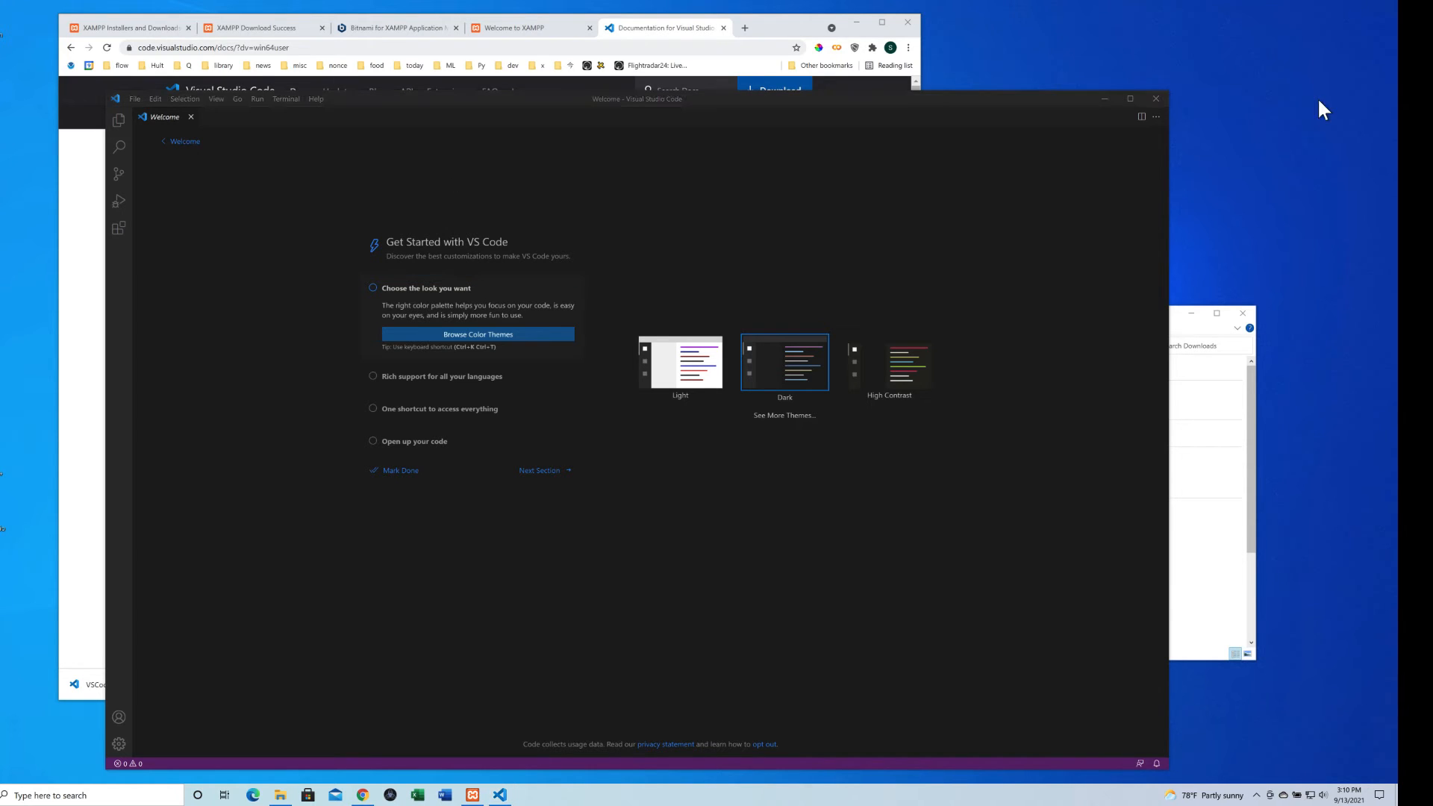
key("ctrl+n")
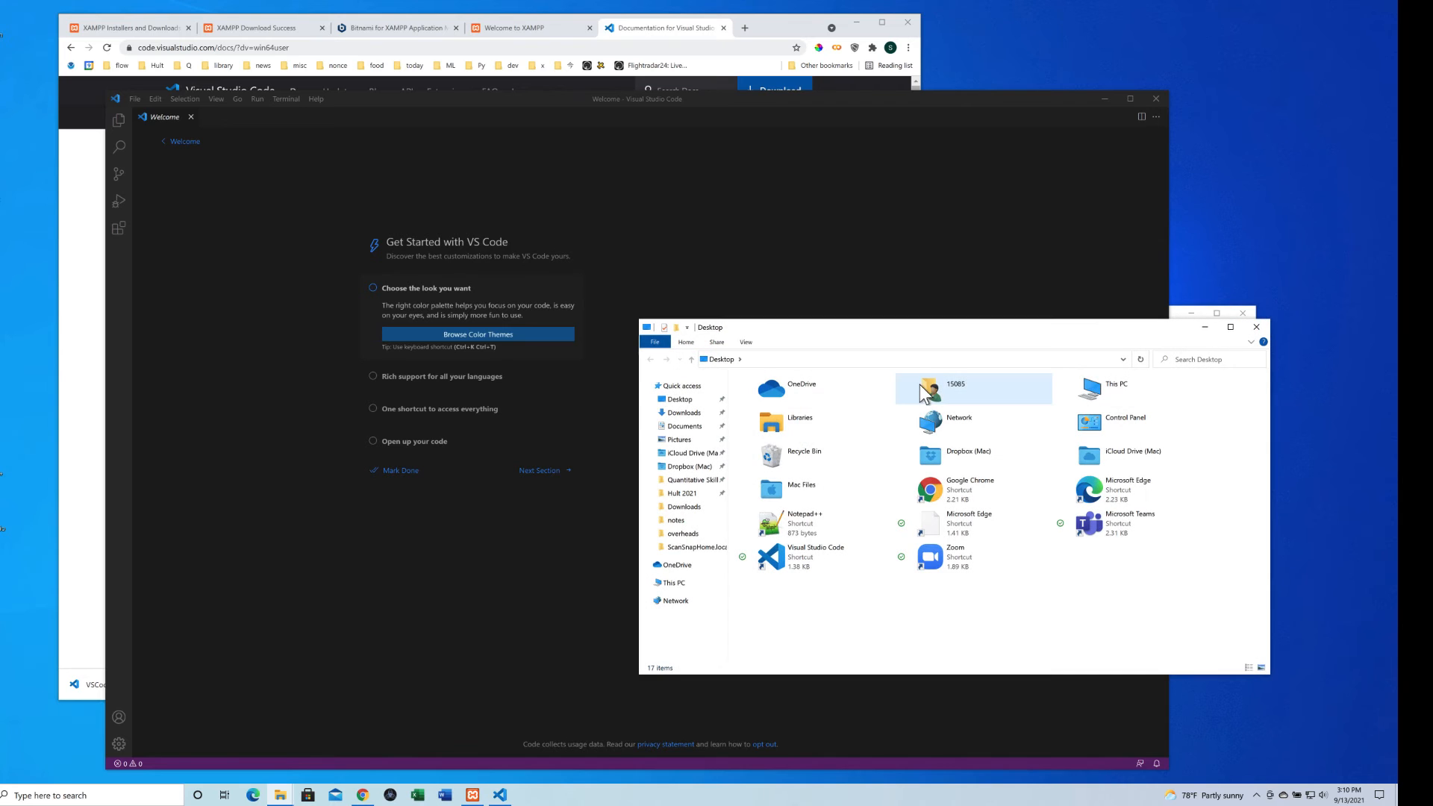
left_click(792, 359)
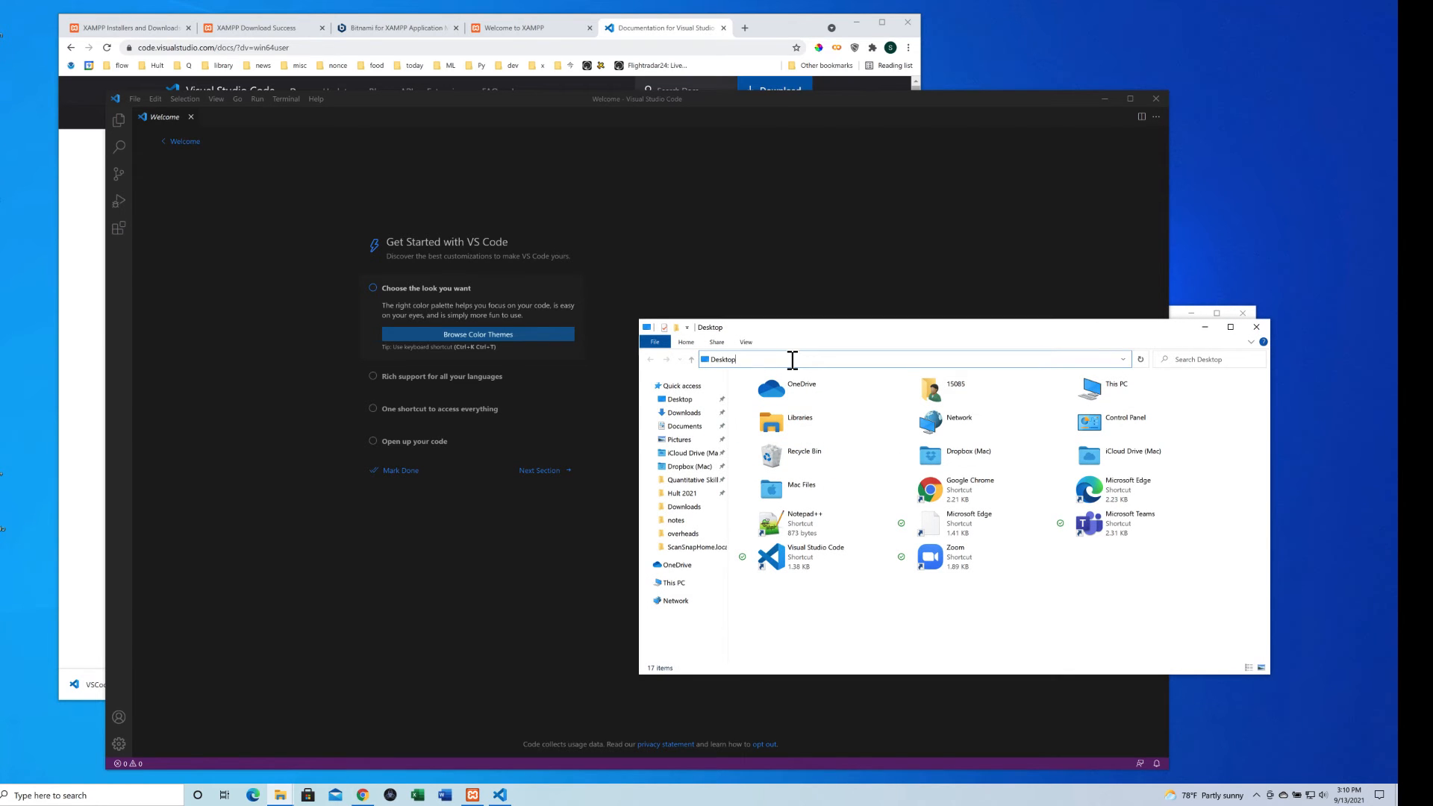
key("BackSpace")
key("BackSpace")
key("BackSpace")
key("BackSpace")
key("BackSpace")
key("BackSpace")
type("C")
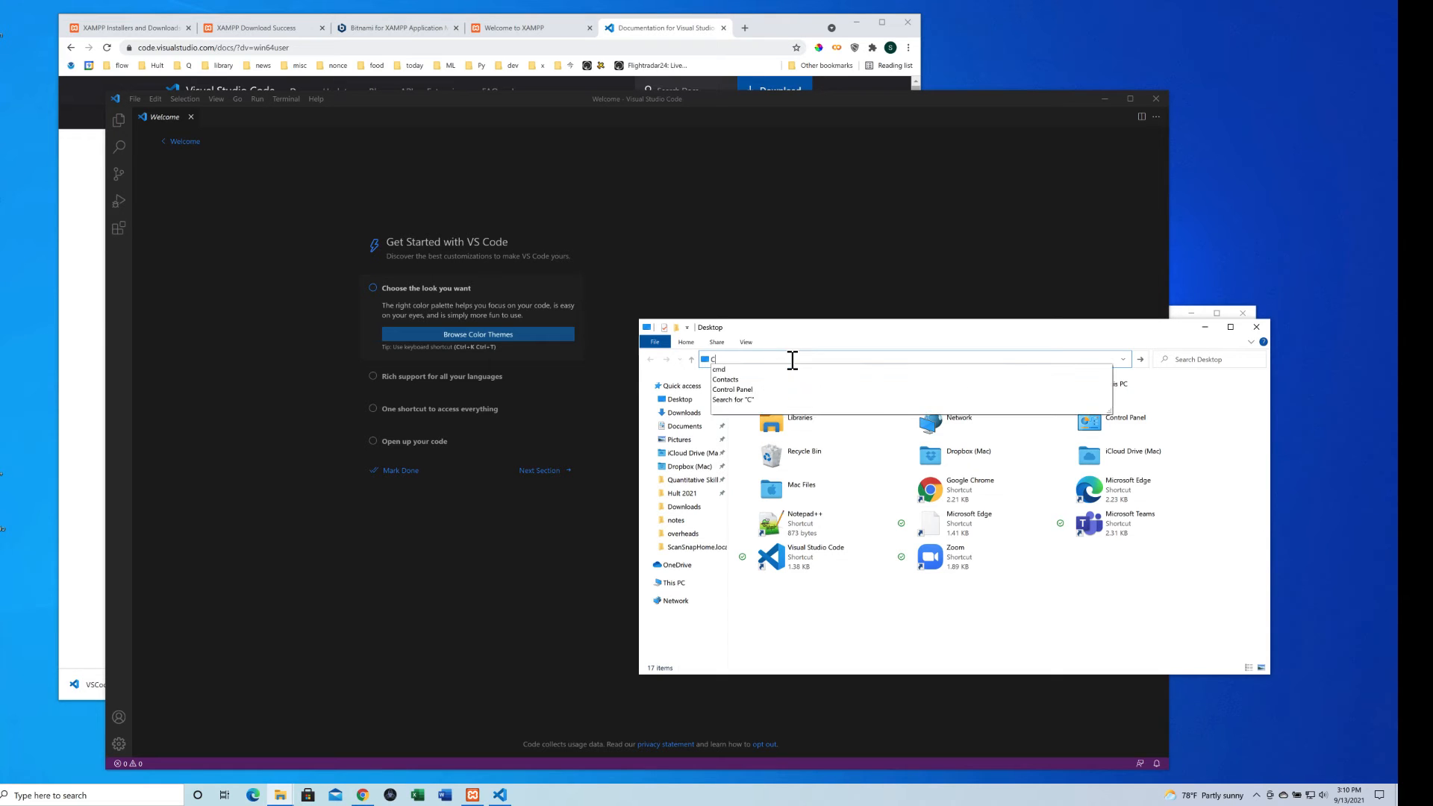
type(":")
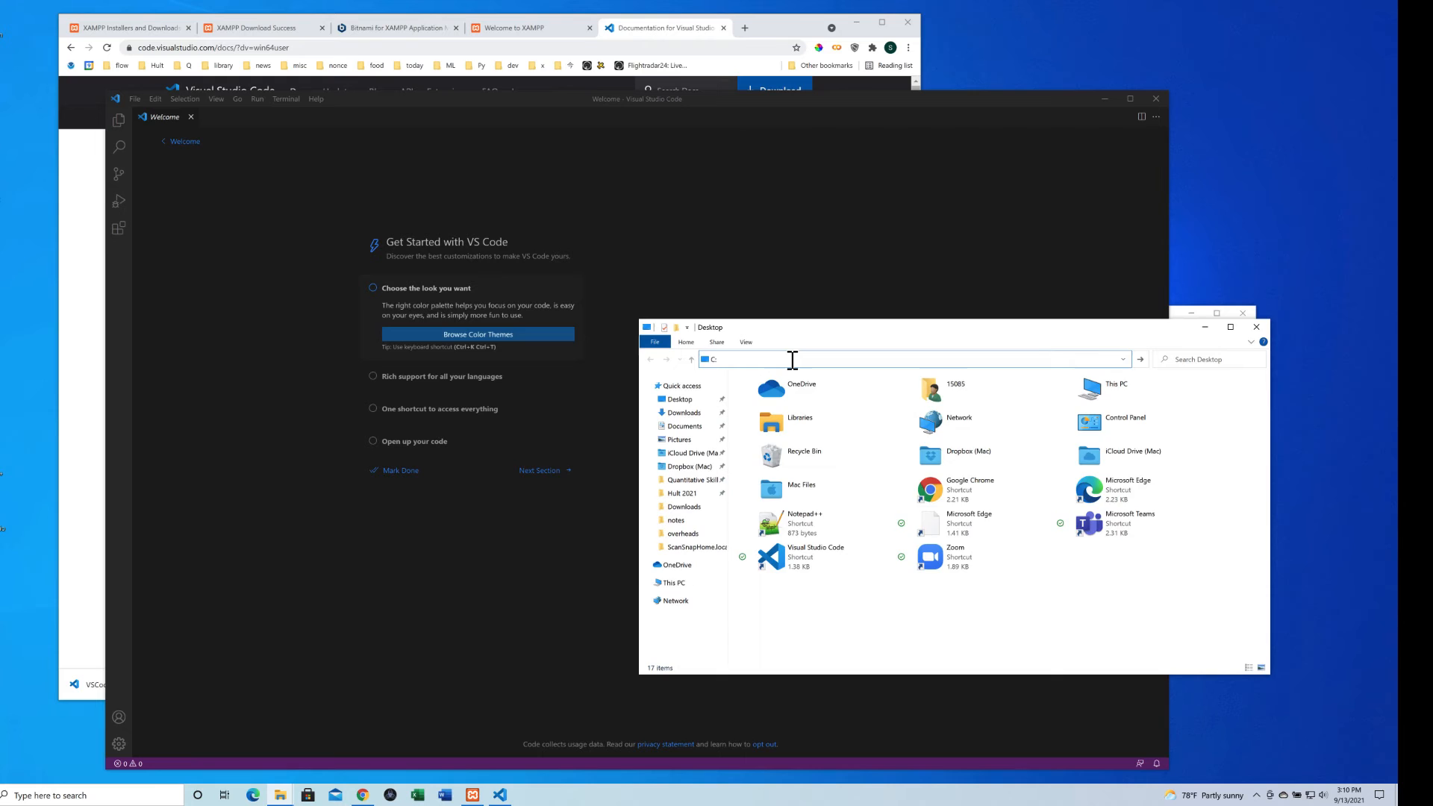
key("Return")
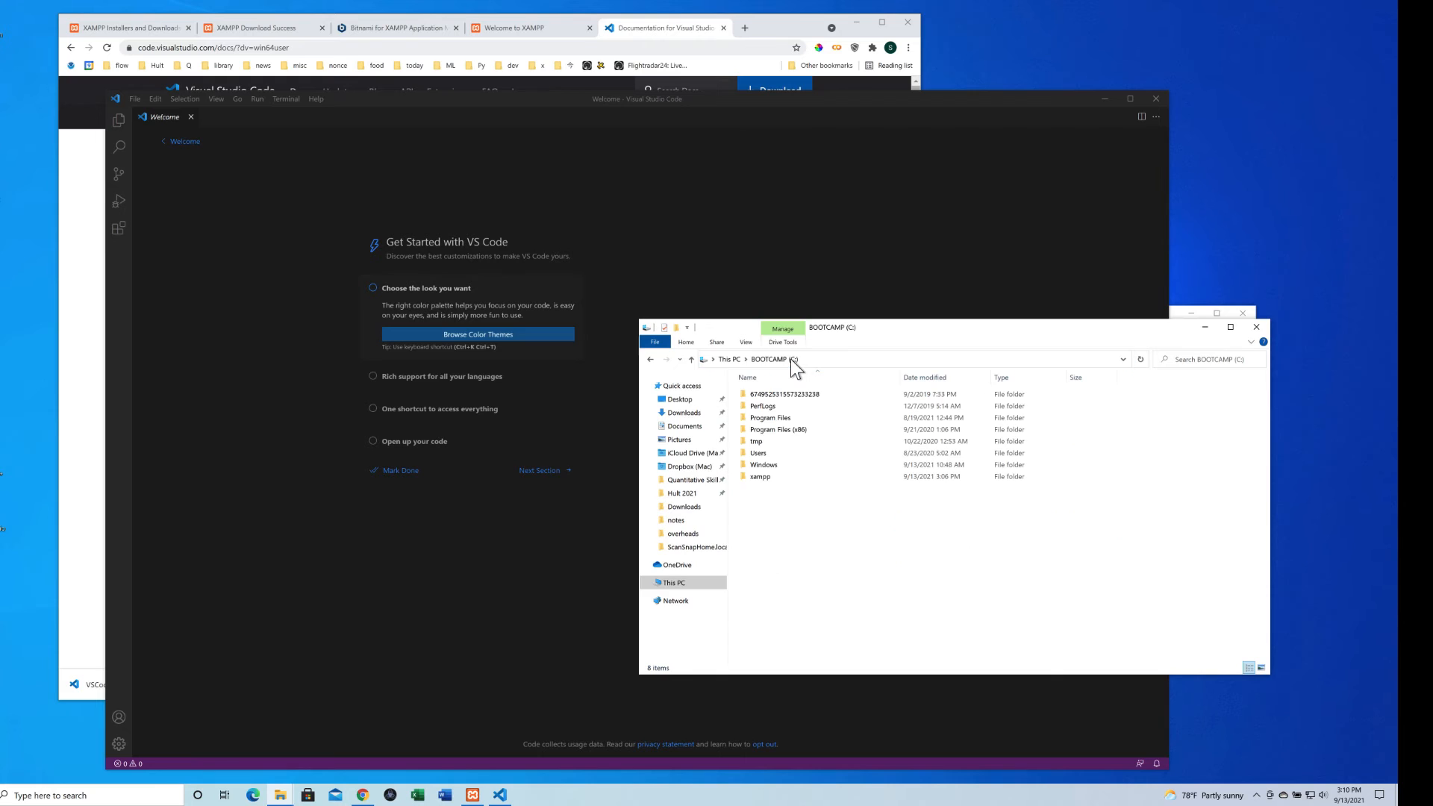
Step: Open the htdocs folder inside C:\xampp
double_click(754, 477)
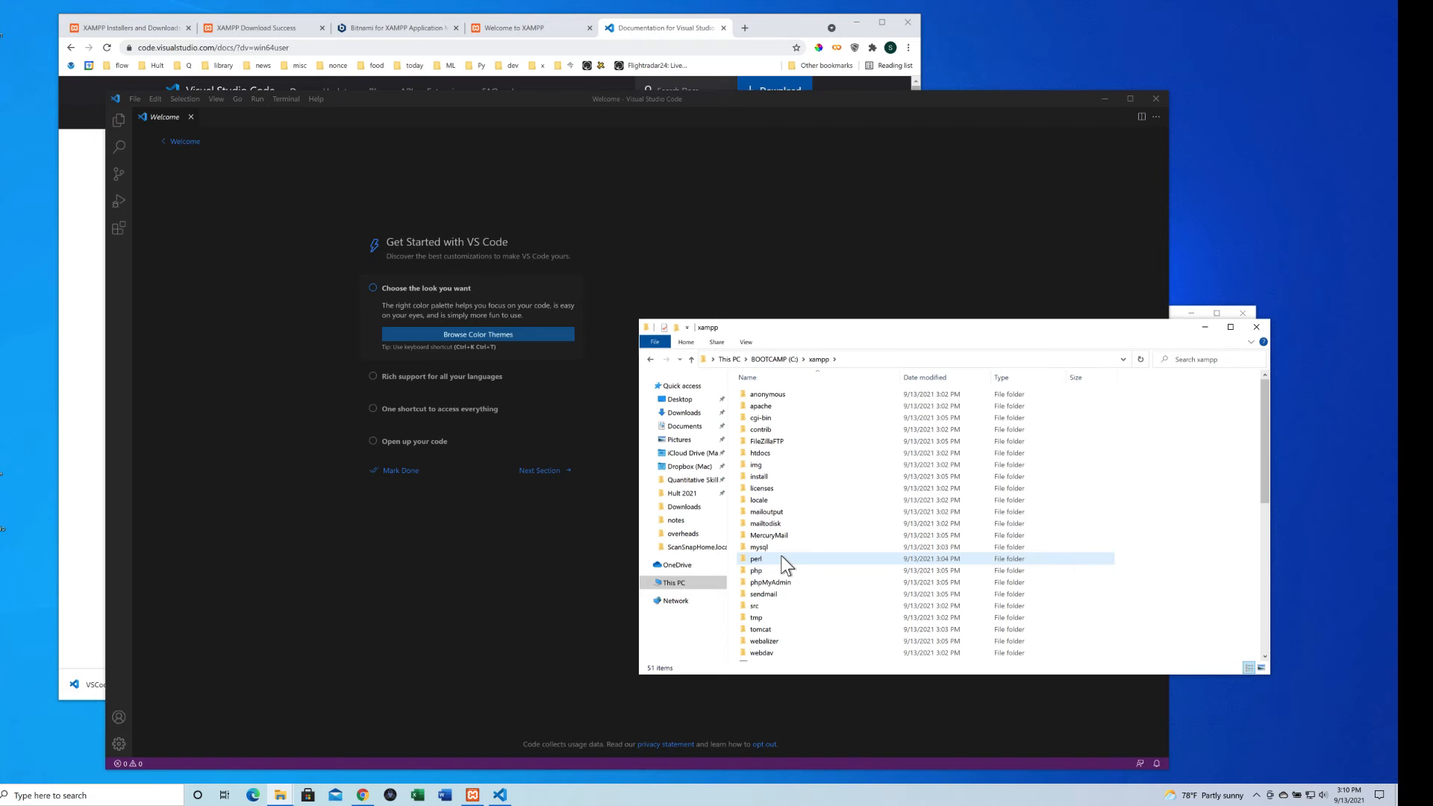
scroll(784, 568, "down", 3)
scroll(782, 565, "up", 3)
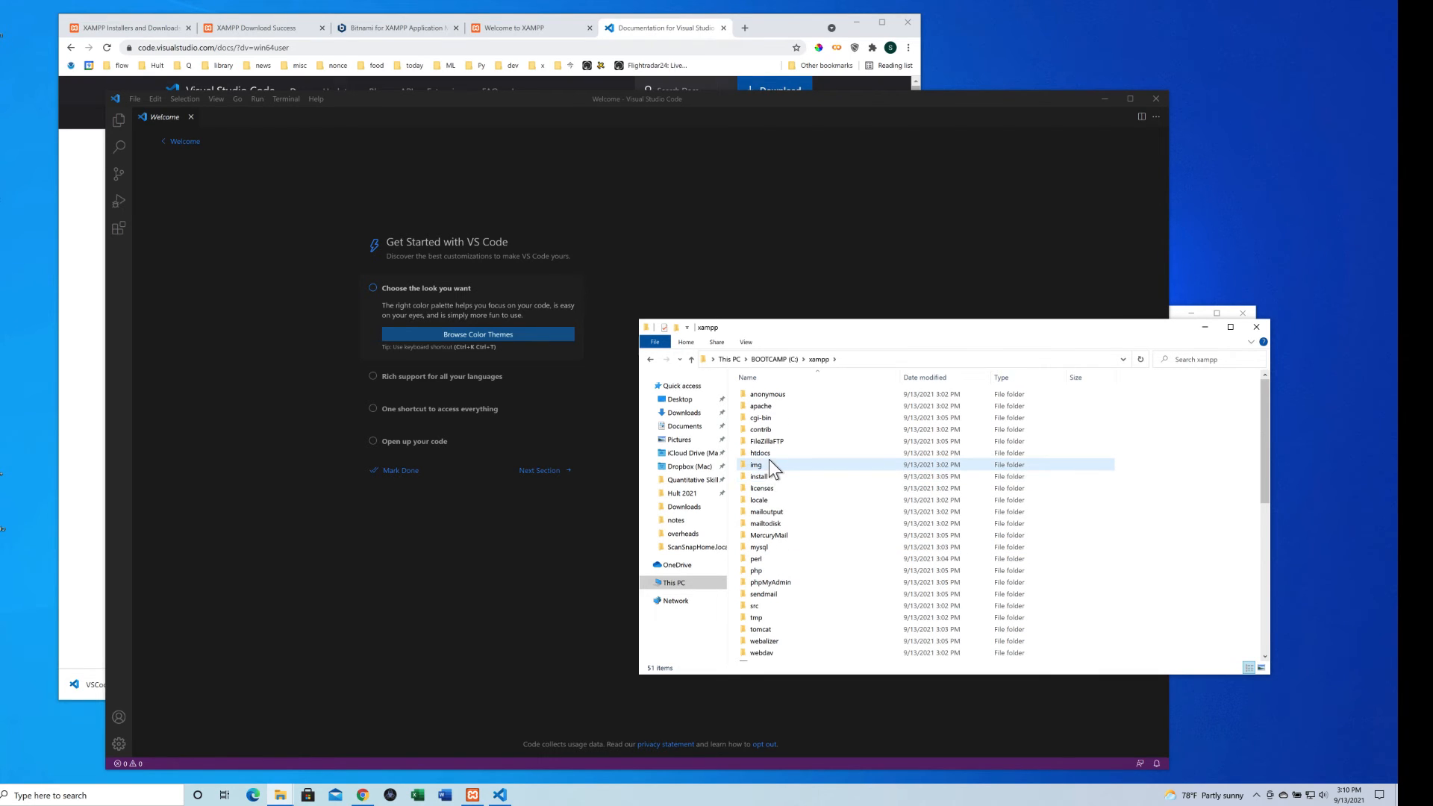
double_click(768, 454)
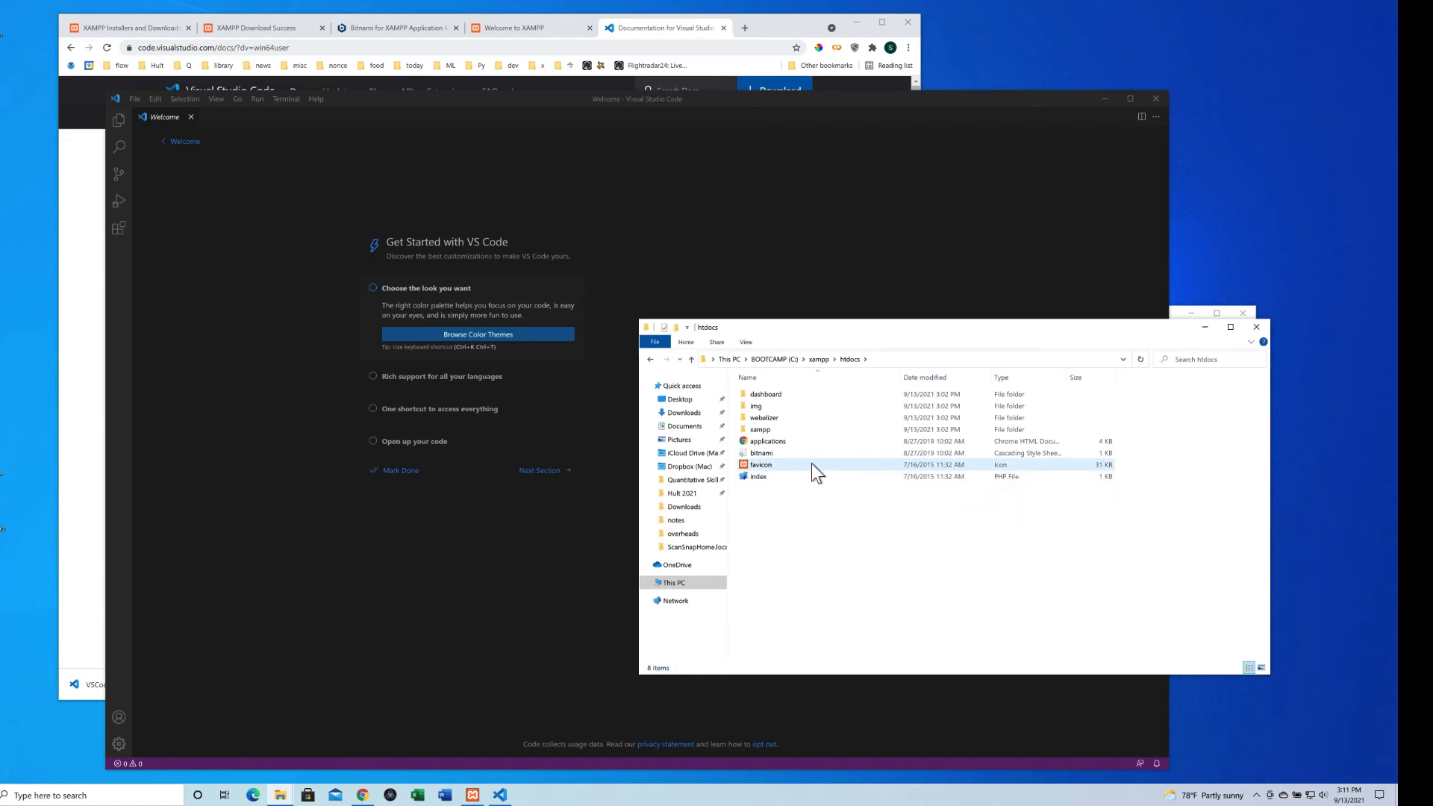
Step: Open the index PHP file from htdocs in Visual Studio Code as a trusted file, and zoom in the editor's interface
left_click_drag(810, 476, 477, 509)
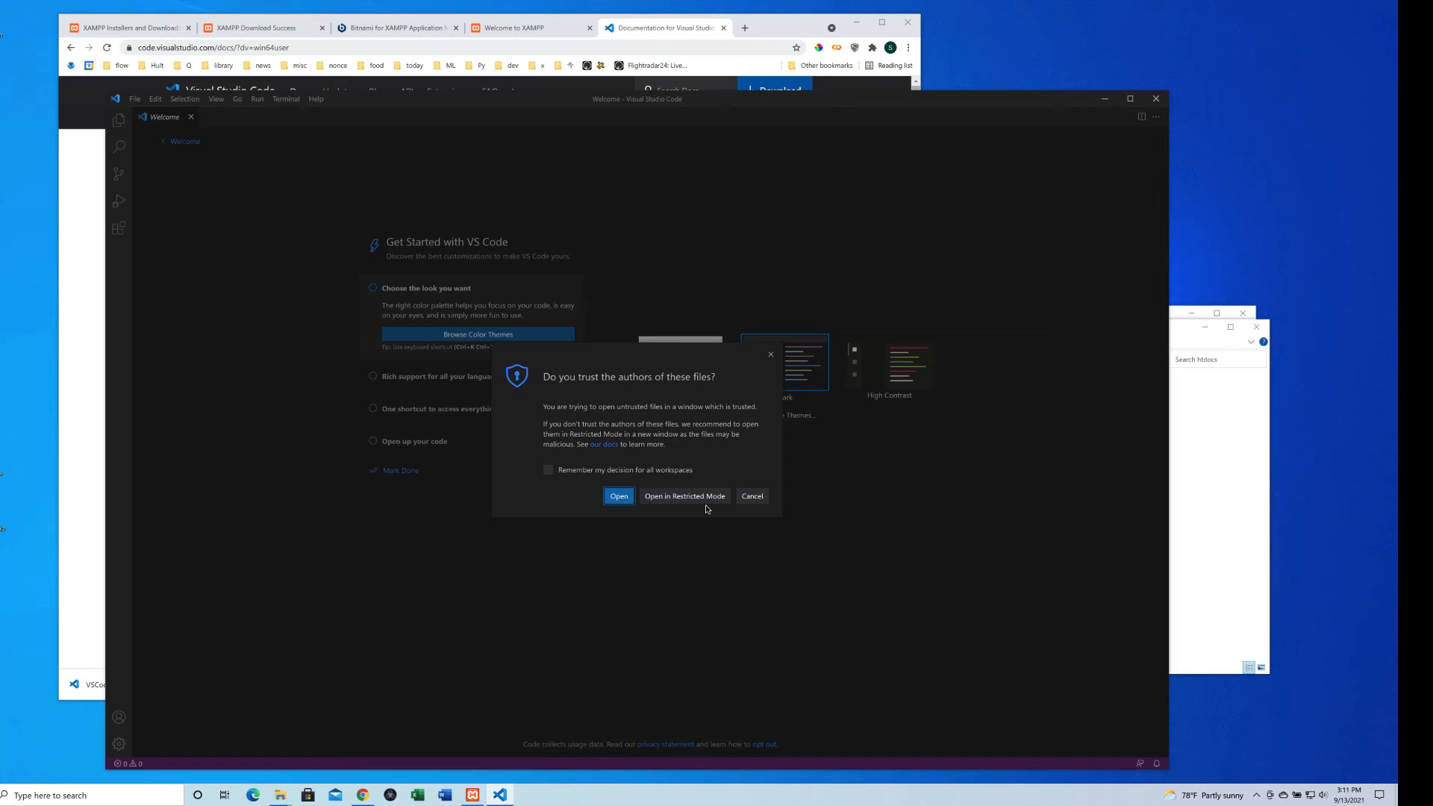
left_click(619, 495)
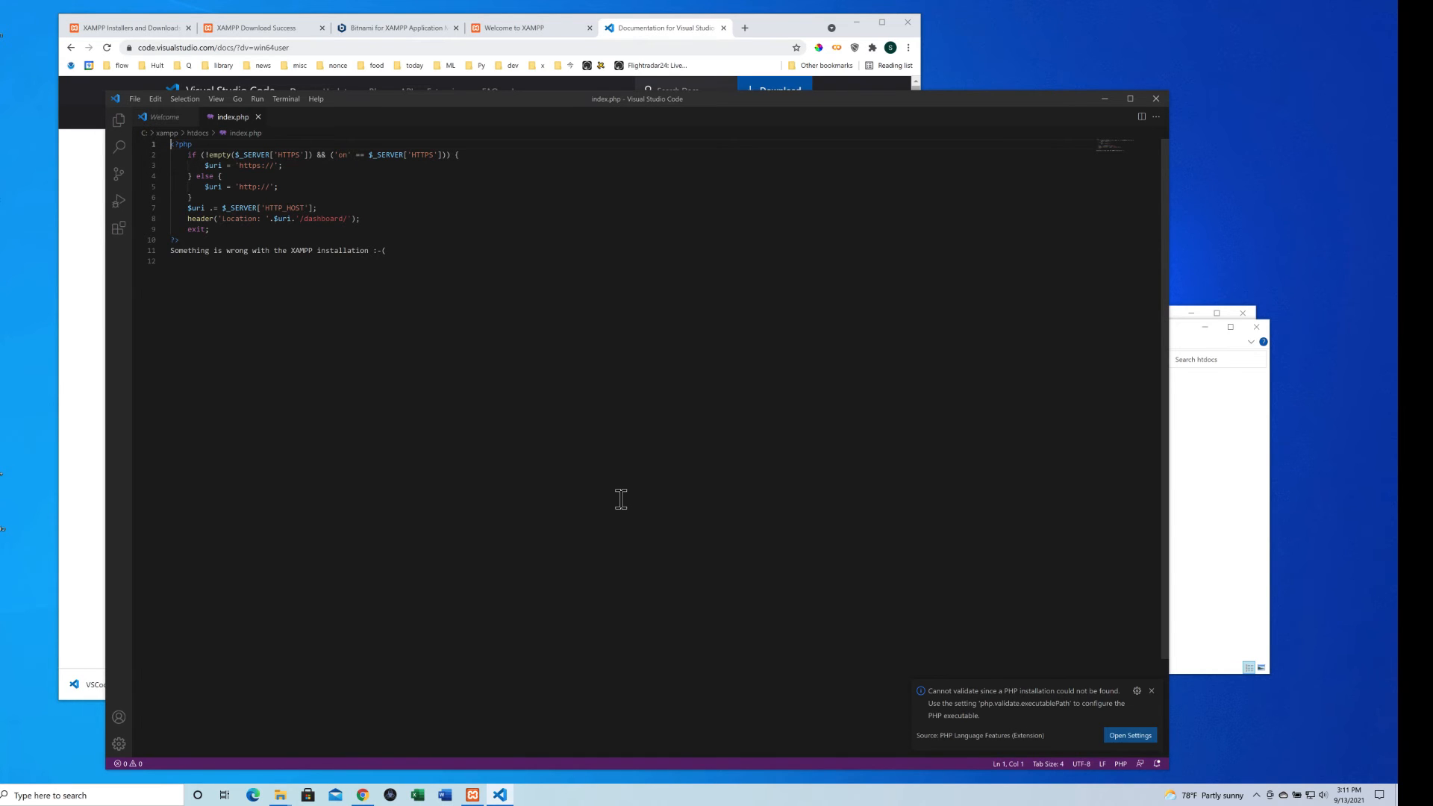
key("super+plus")
key("ctrl+equal")
key("ctrl+equal")
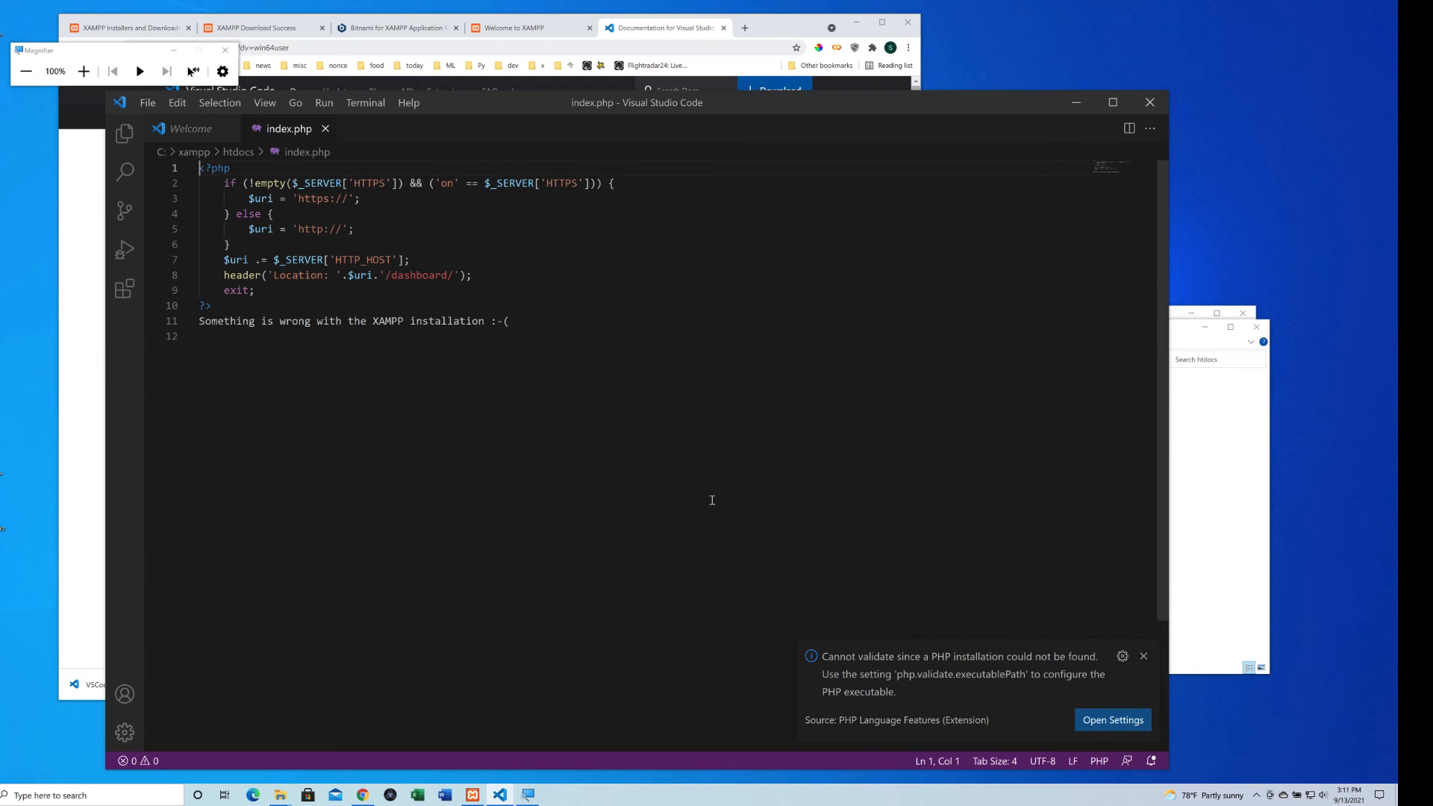
key("ctrl+equal")
Step: Examine the PHP block on lines 1 to 10 of index.php and the plain message text on line 11
left_click(760, 411)
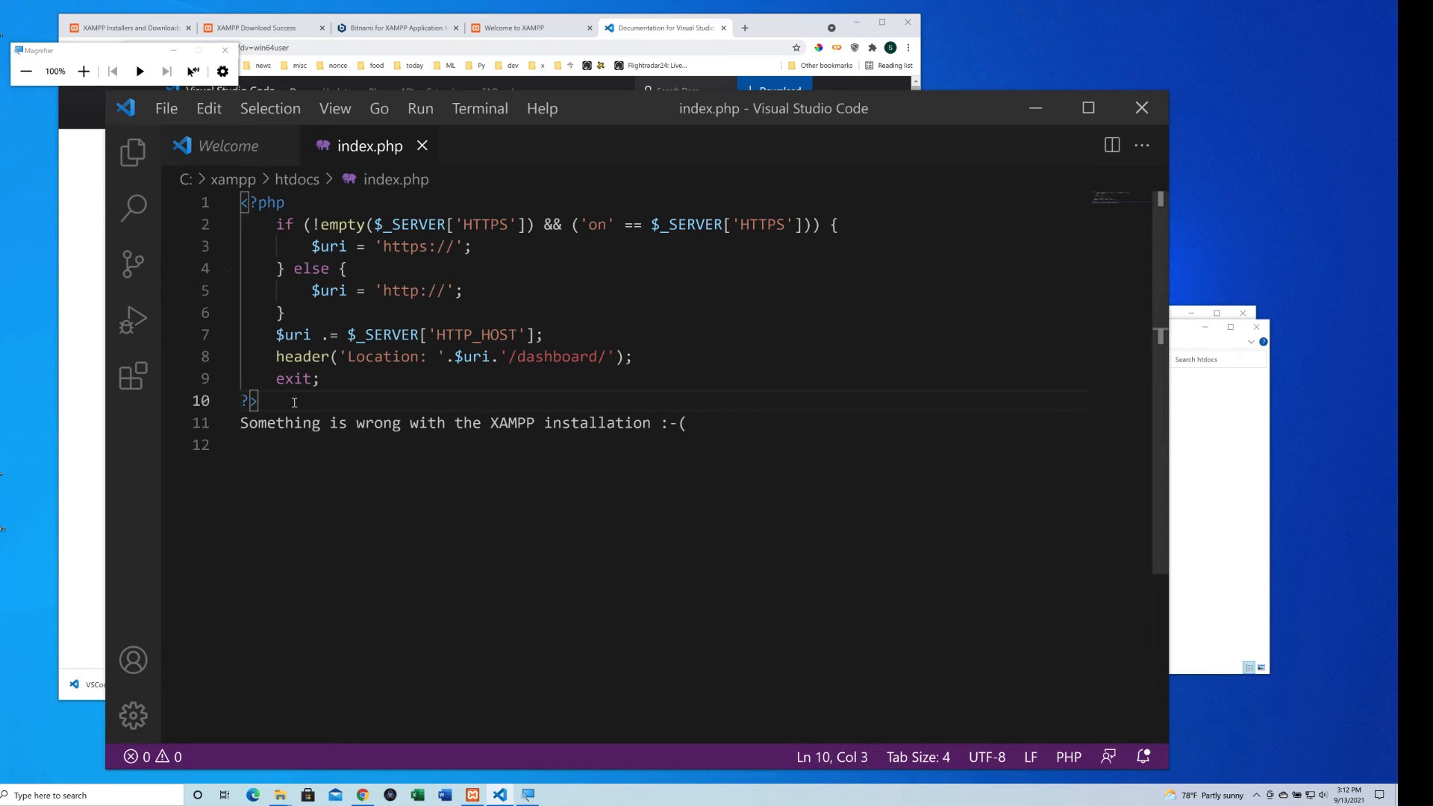
left_click_drag(292, 401, 240, 205)
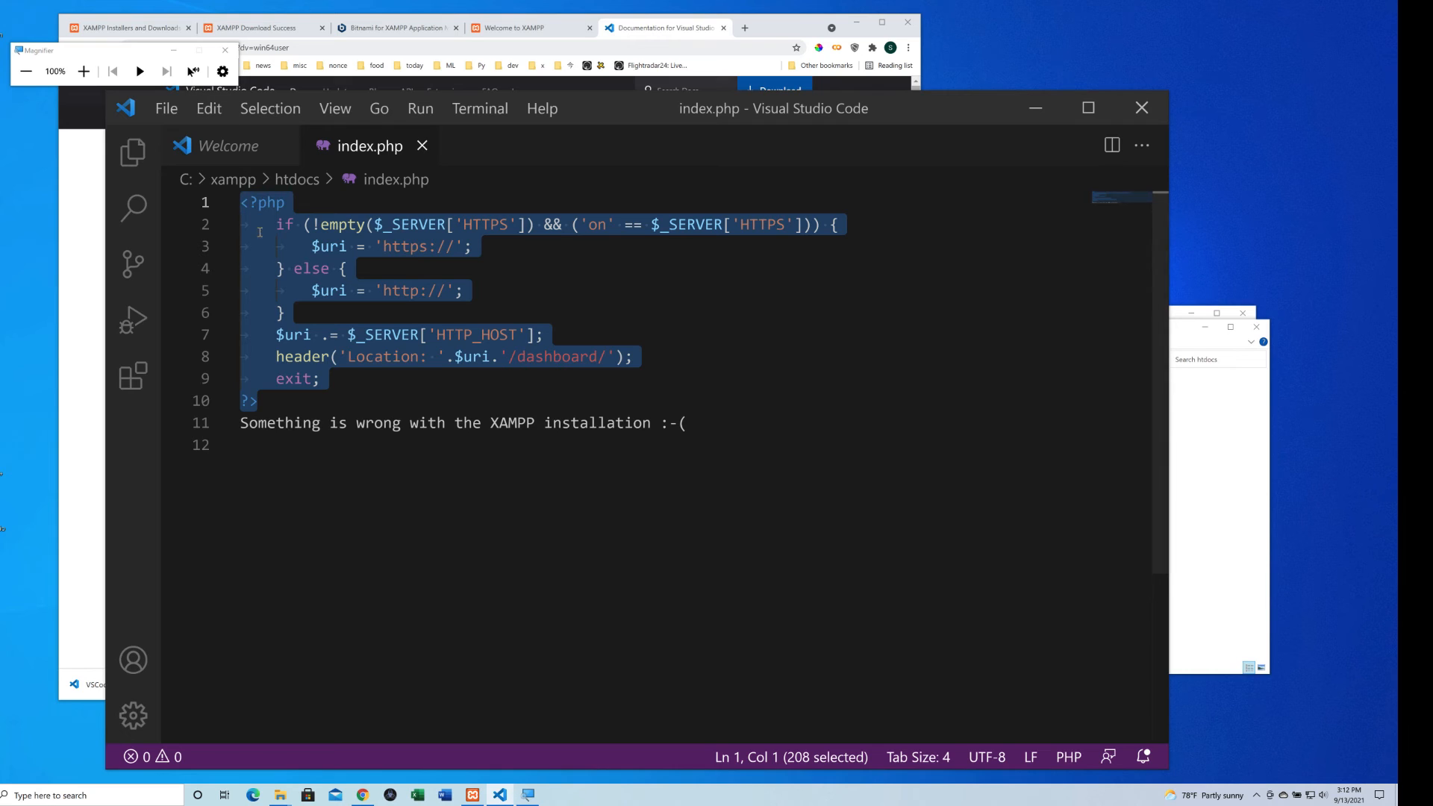
left_click(240, 424)
left_click_drag(240, 424, 758, 419)
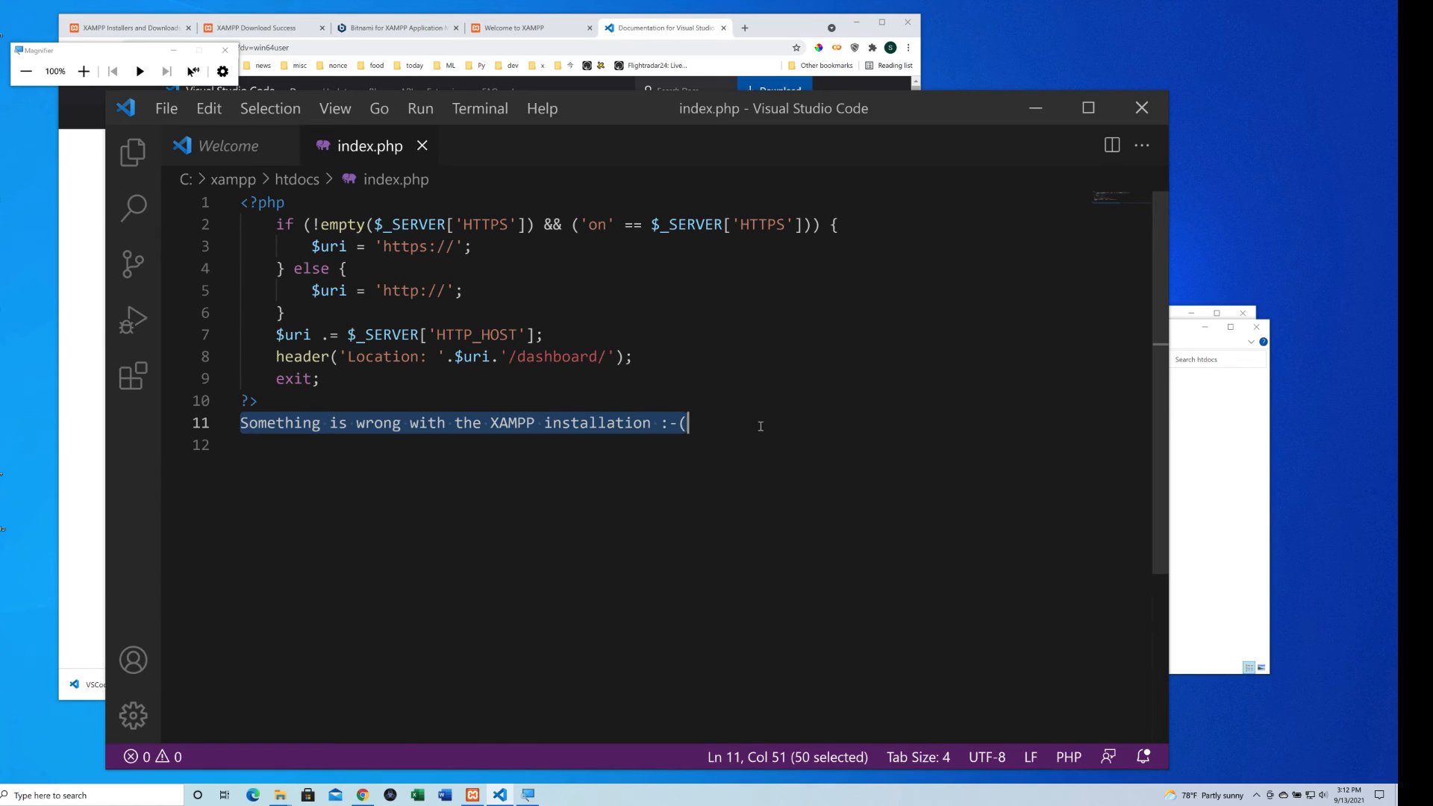
left_click(829, 555)
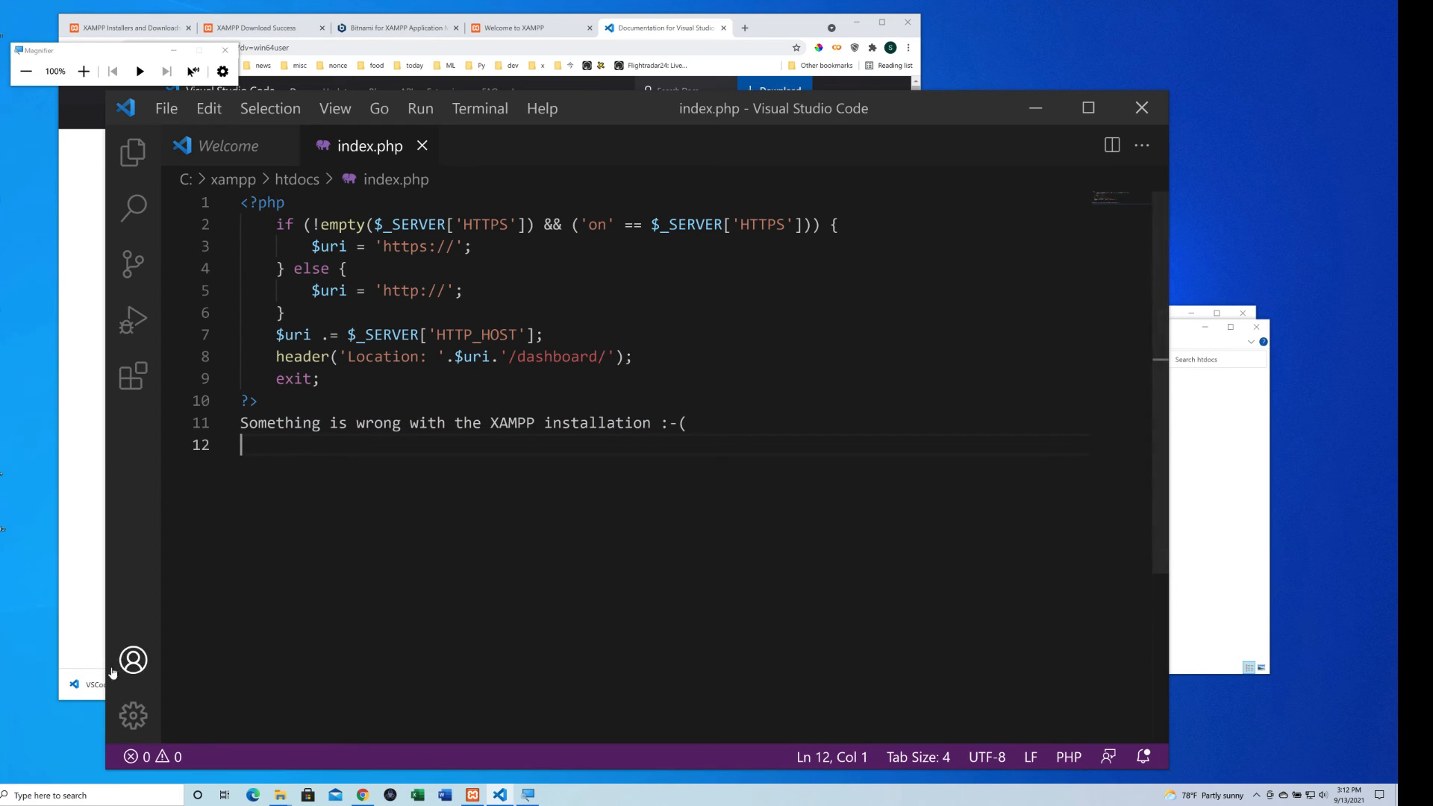
Step: Search the editor's settings for "php" and open the PHP Validate: Executable Path setting for editing in settings.json
left_click(134, 718)
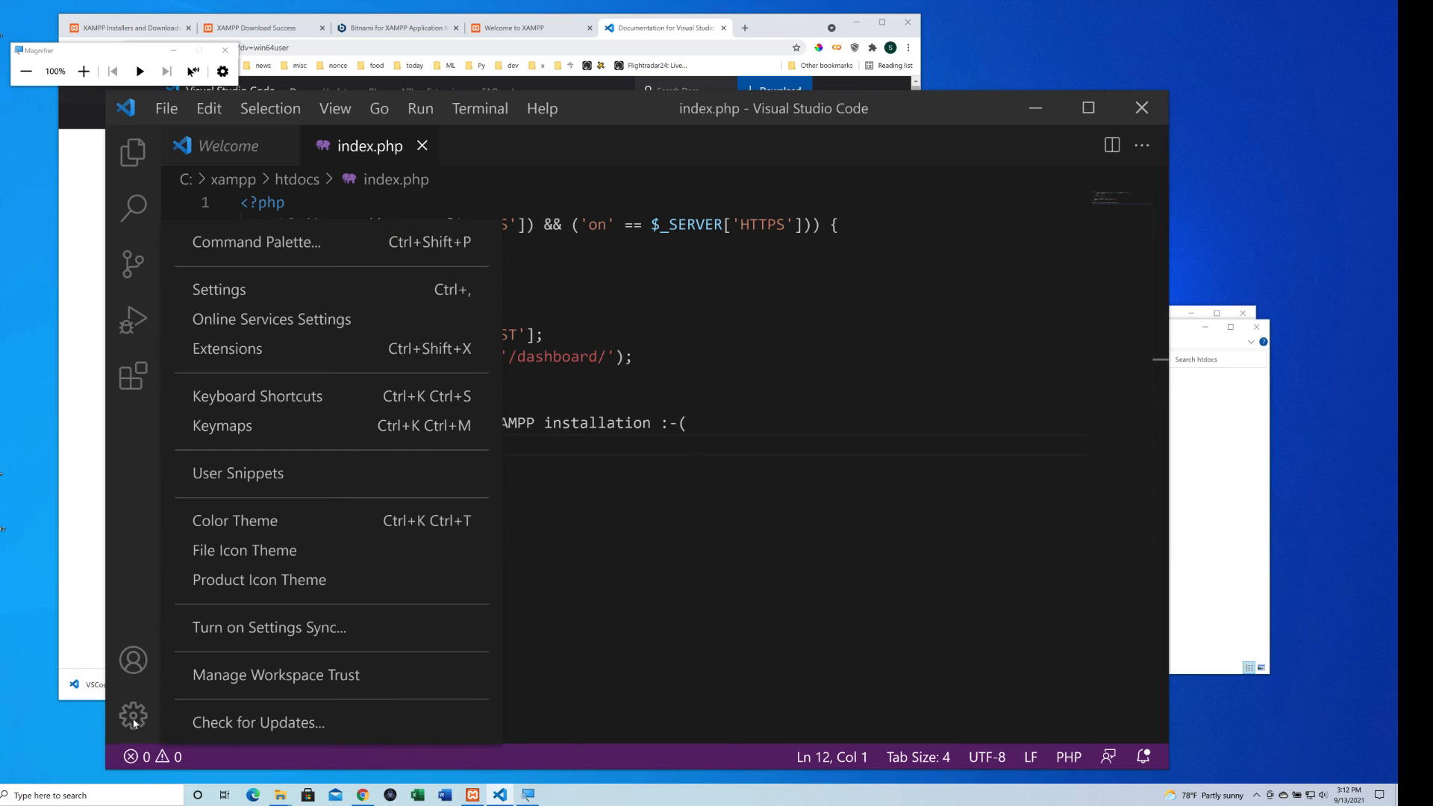
left_click(432, 302)
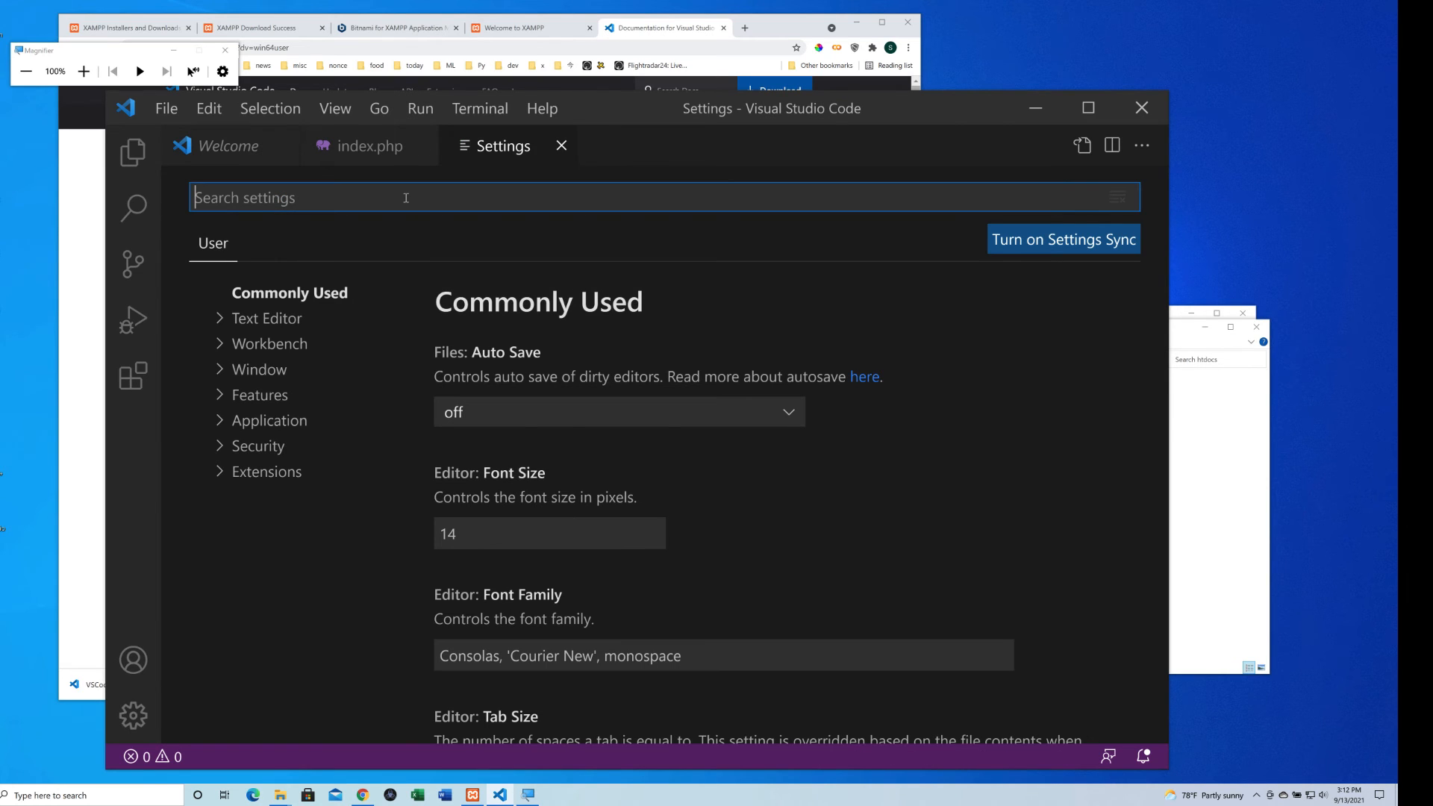
type("php")
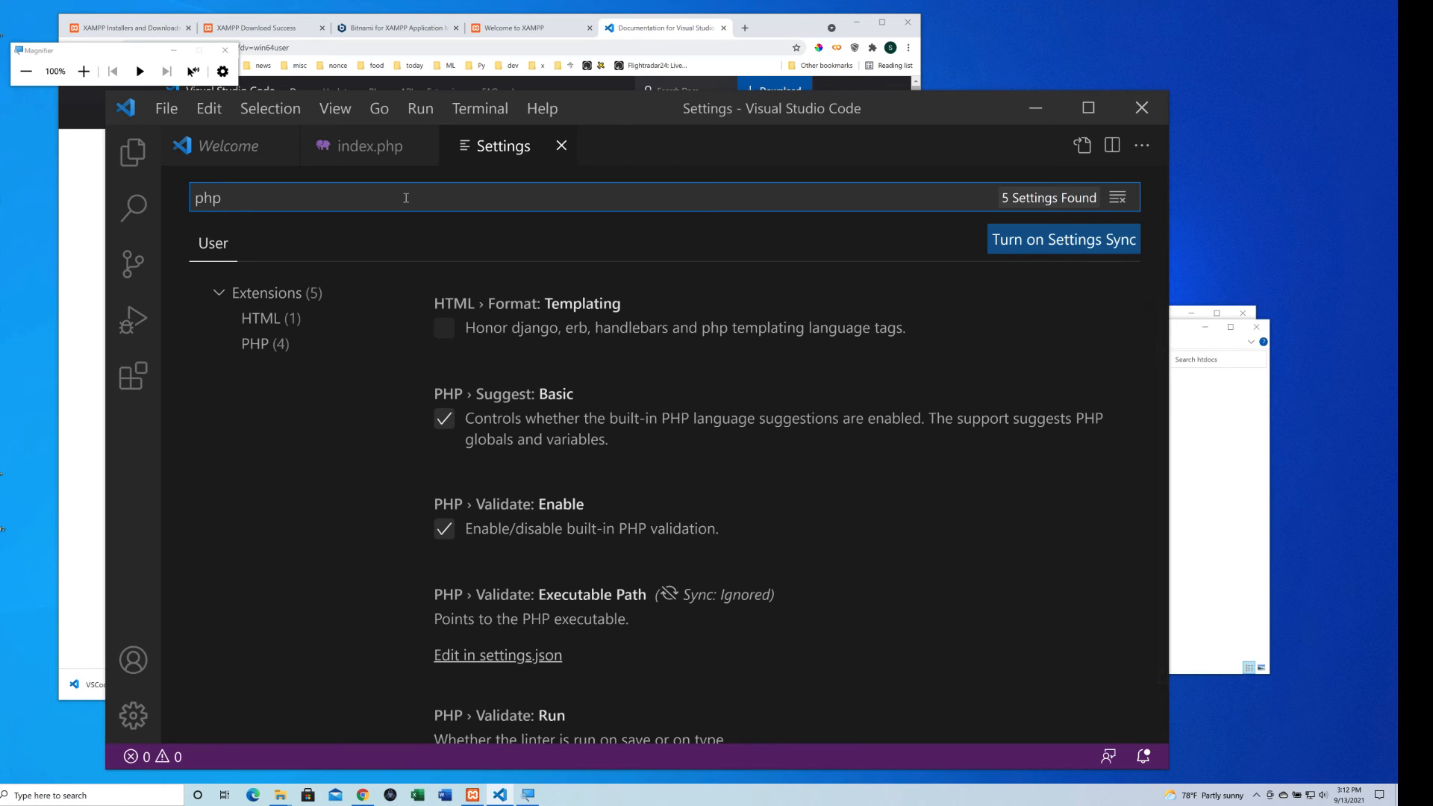
scroll(550, 607, "down", 1)
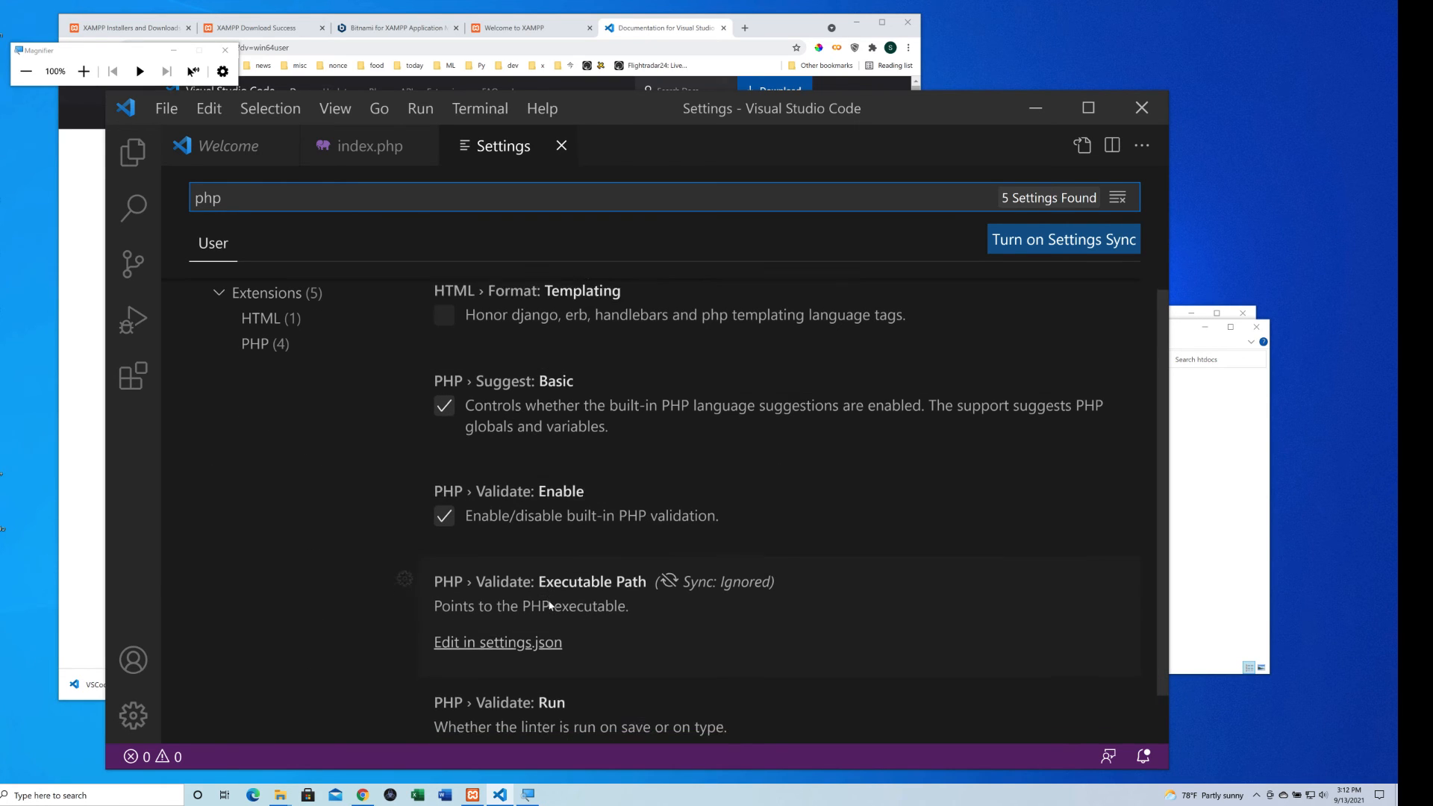
scroll(549, 607, "up", 1)
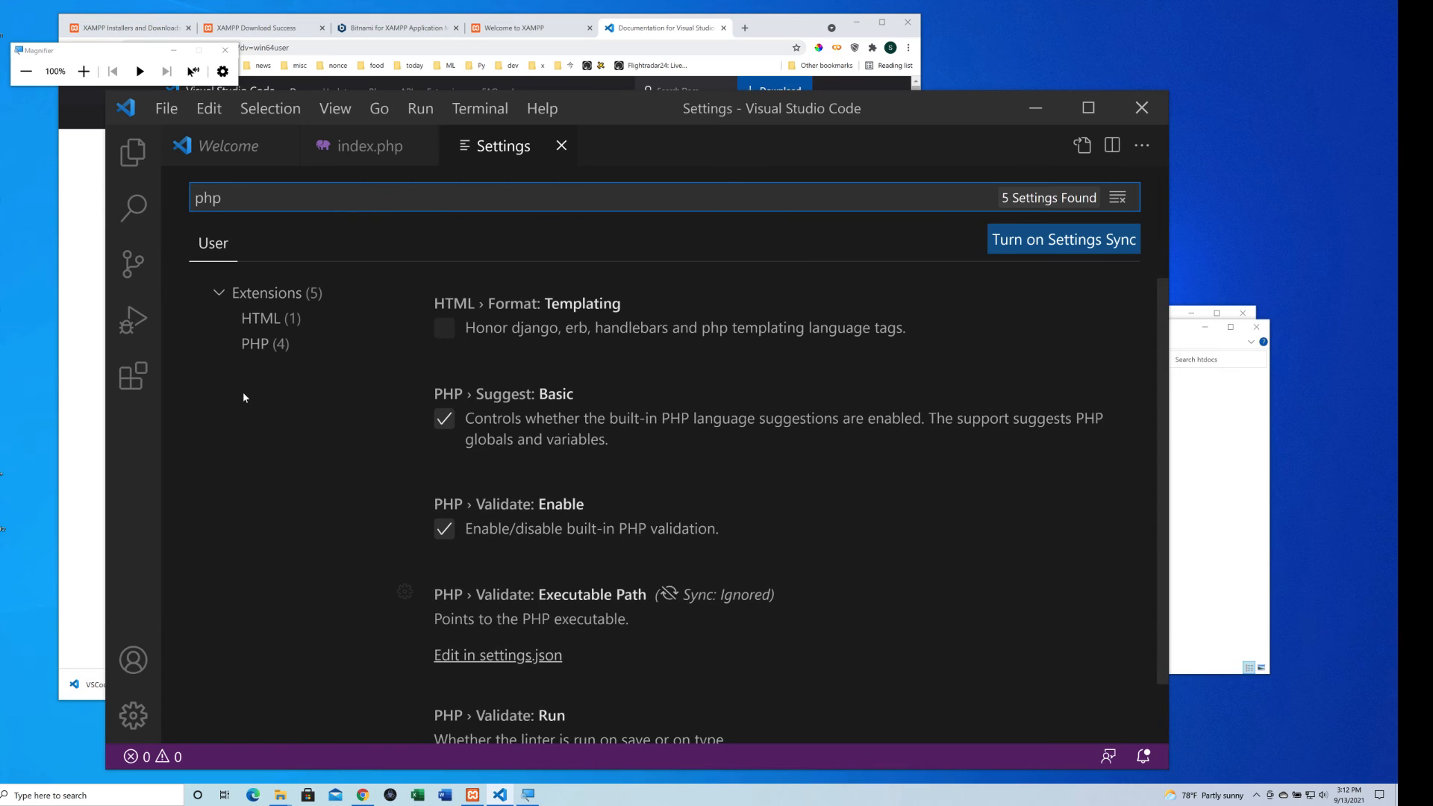
left_click(270, 326)
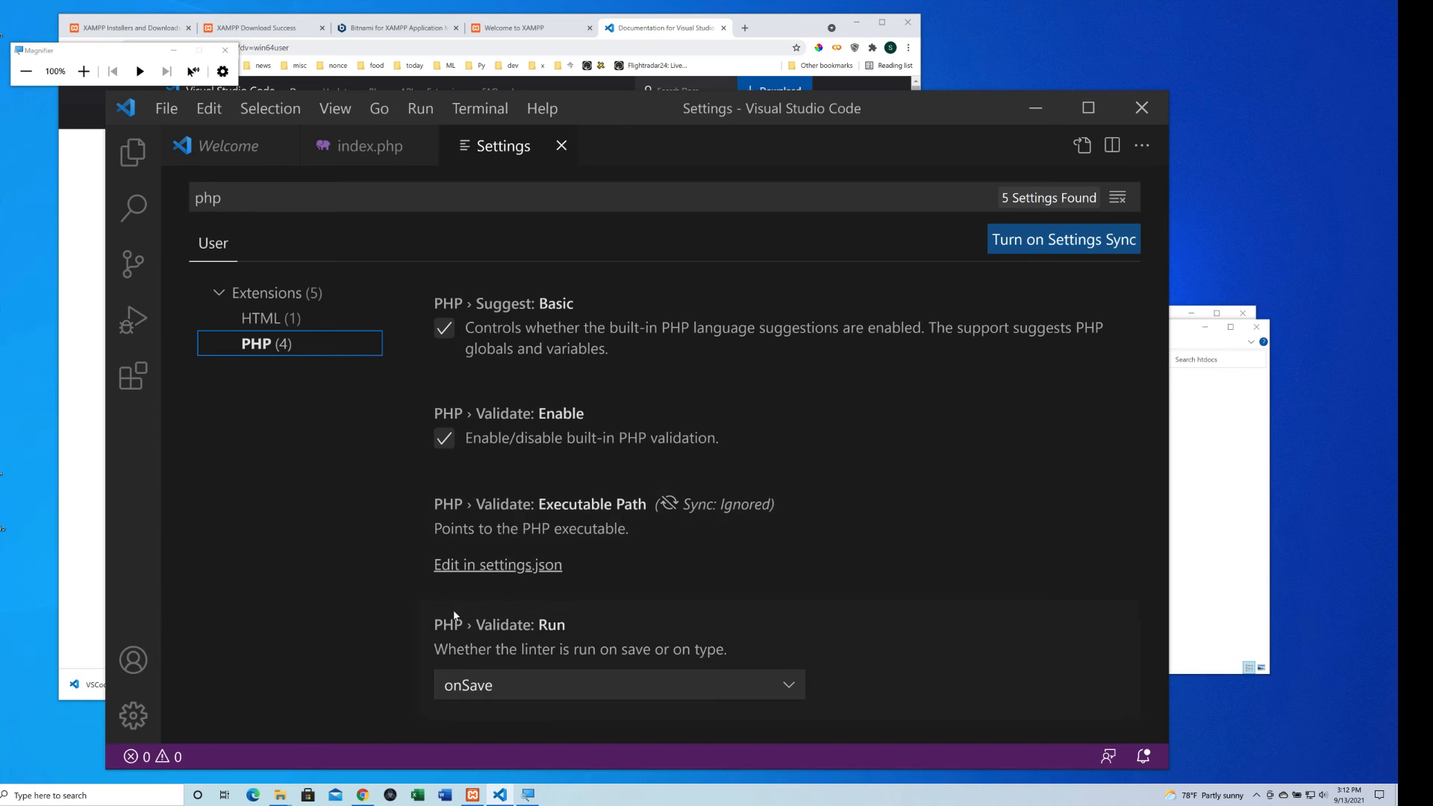
left_click(505, 572)
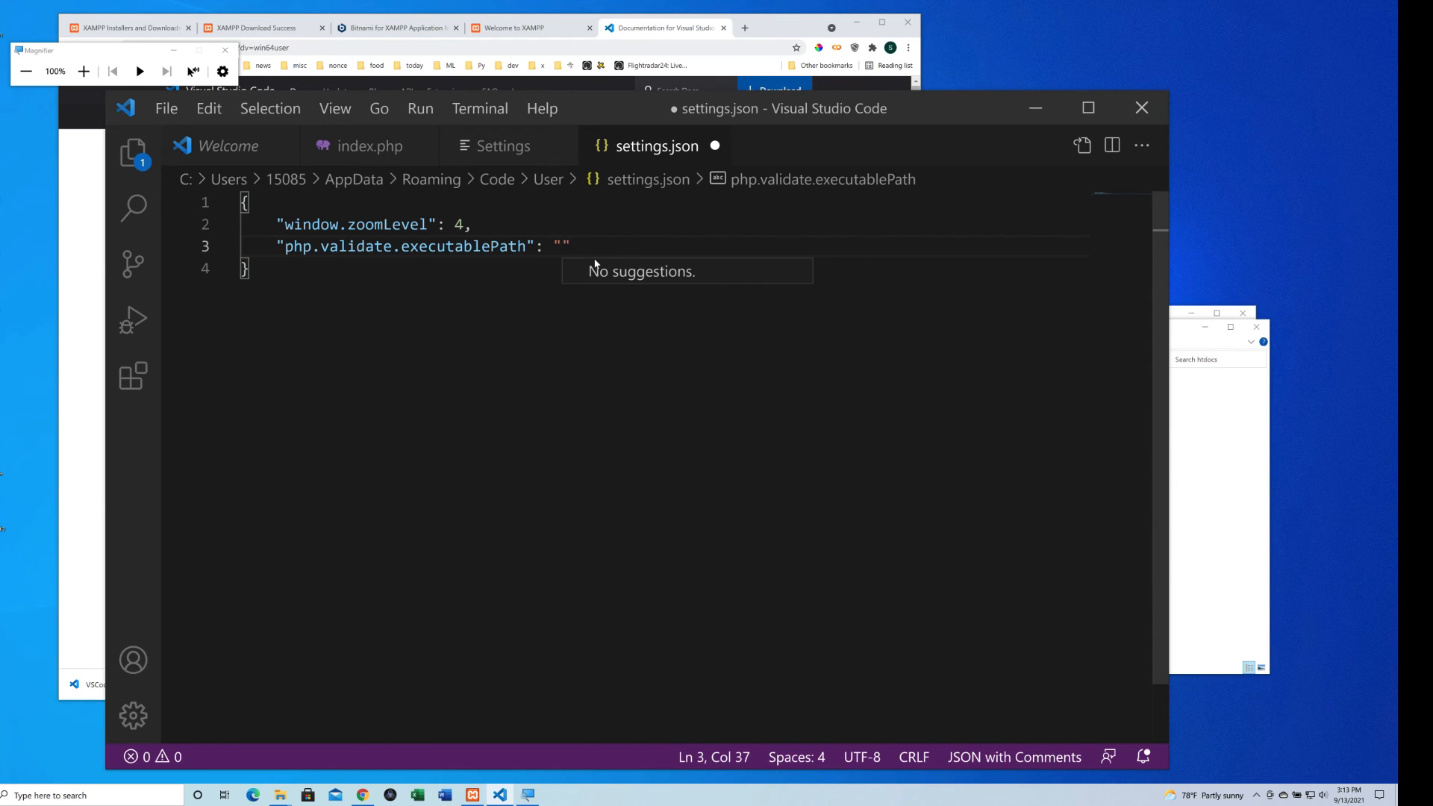
left_click(1198, 275)
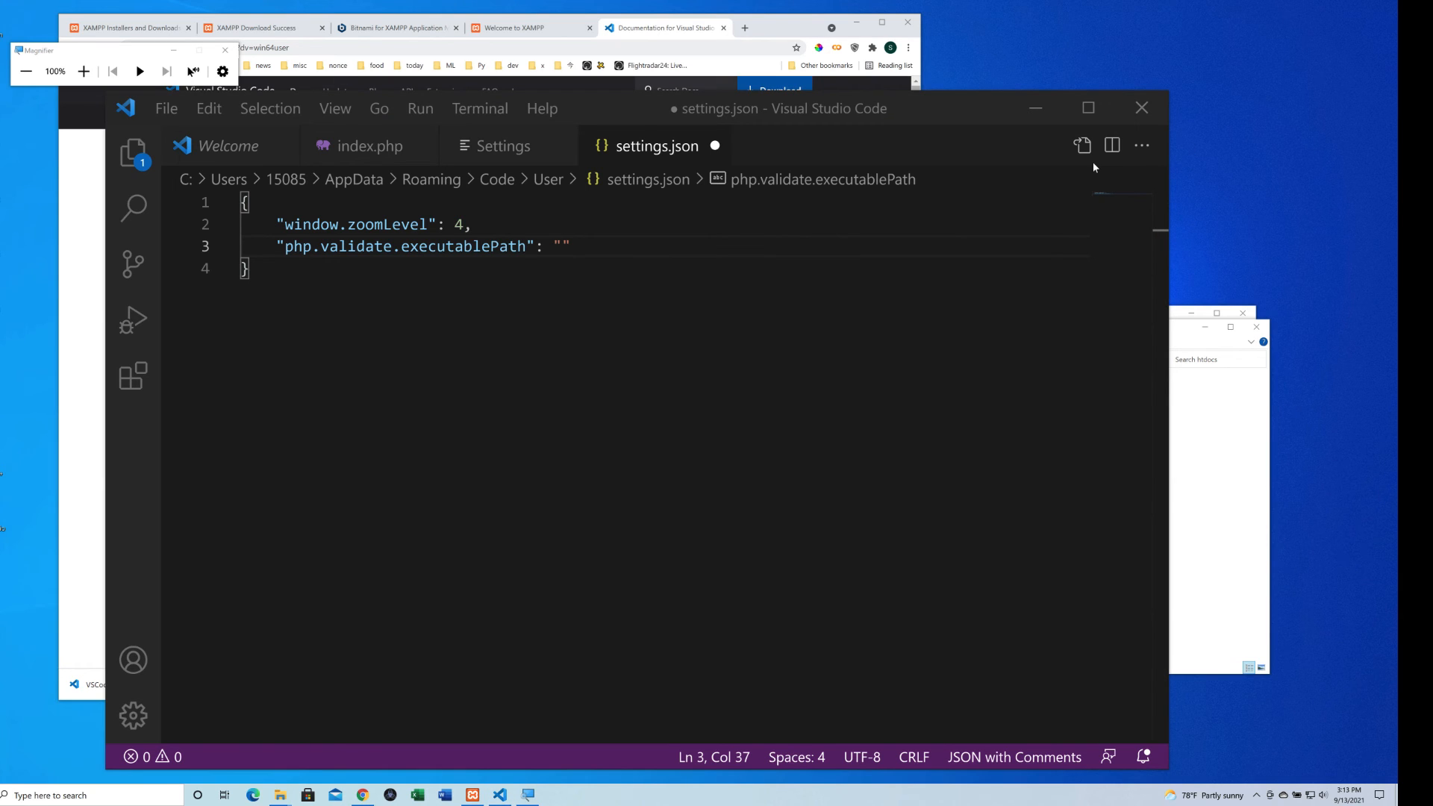
Step: Switch to File Explorer, open the C:\xampp\php folder and locate the php application file
key("alt+Tab")
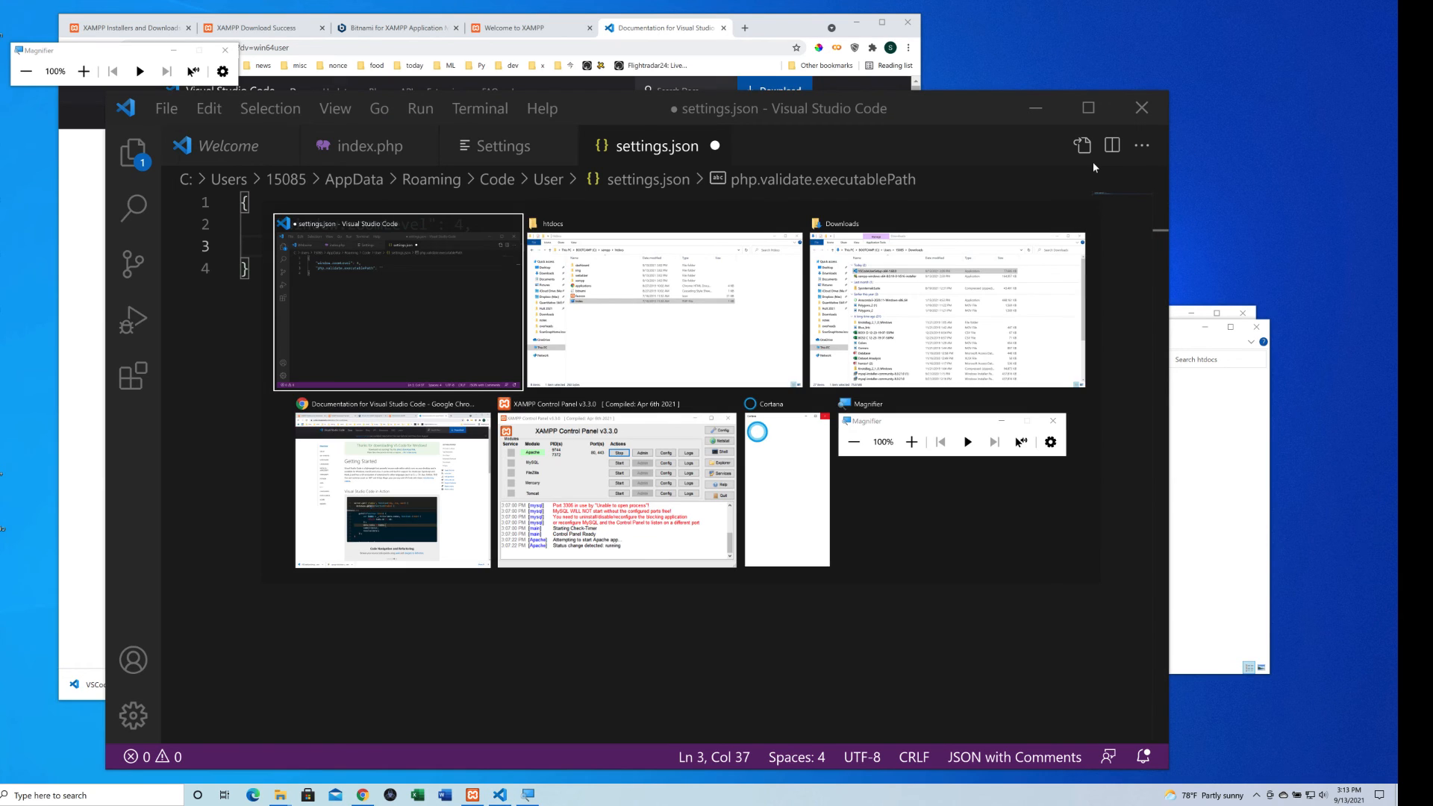
key("alt+Tab")
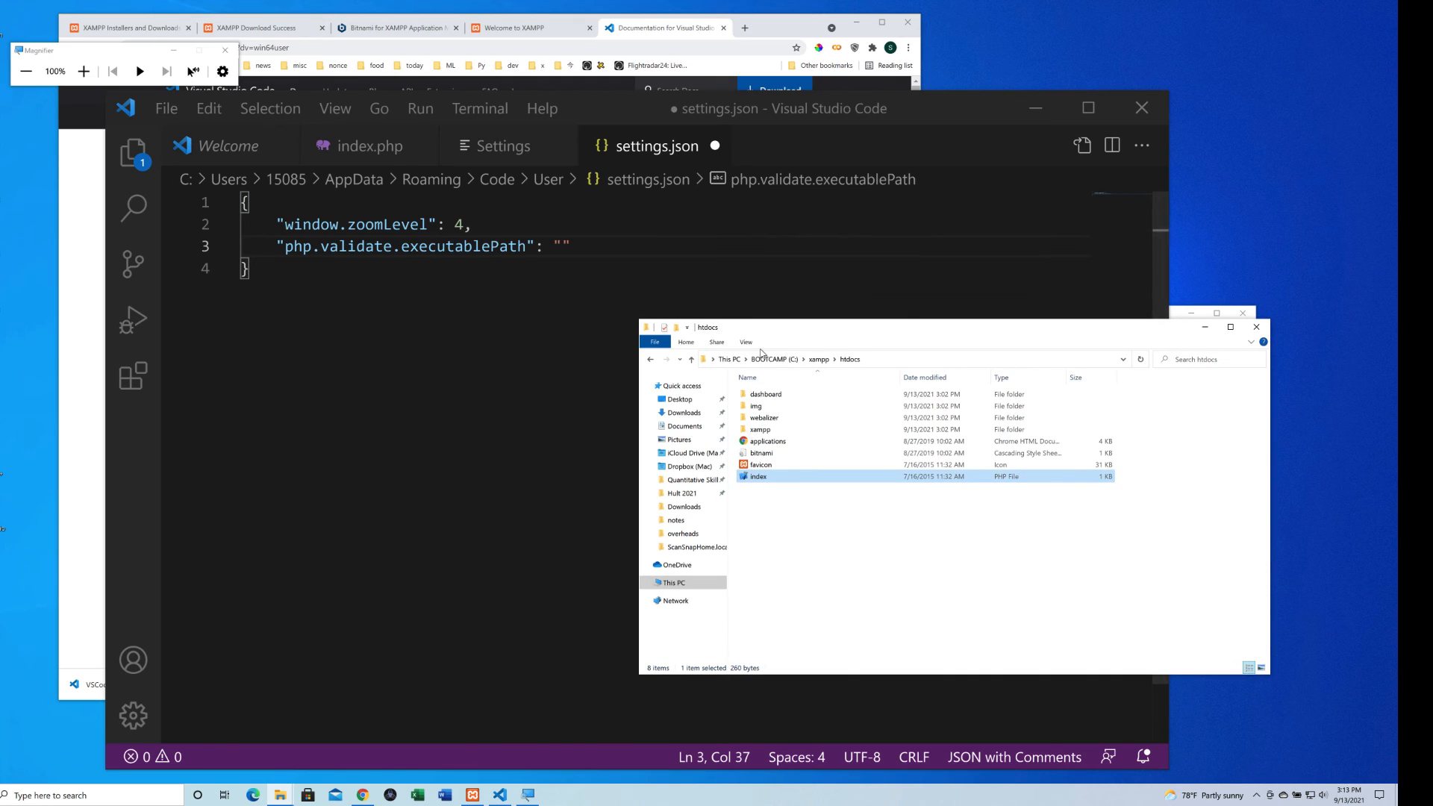
left_click(820, 362)
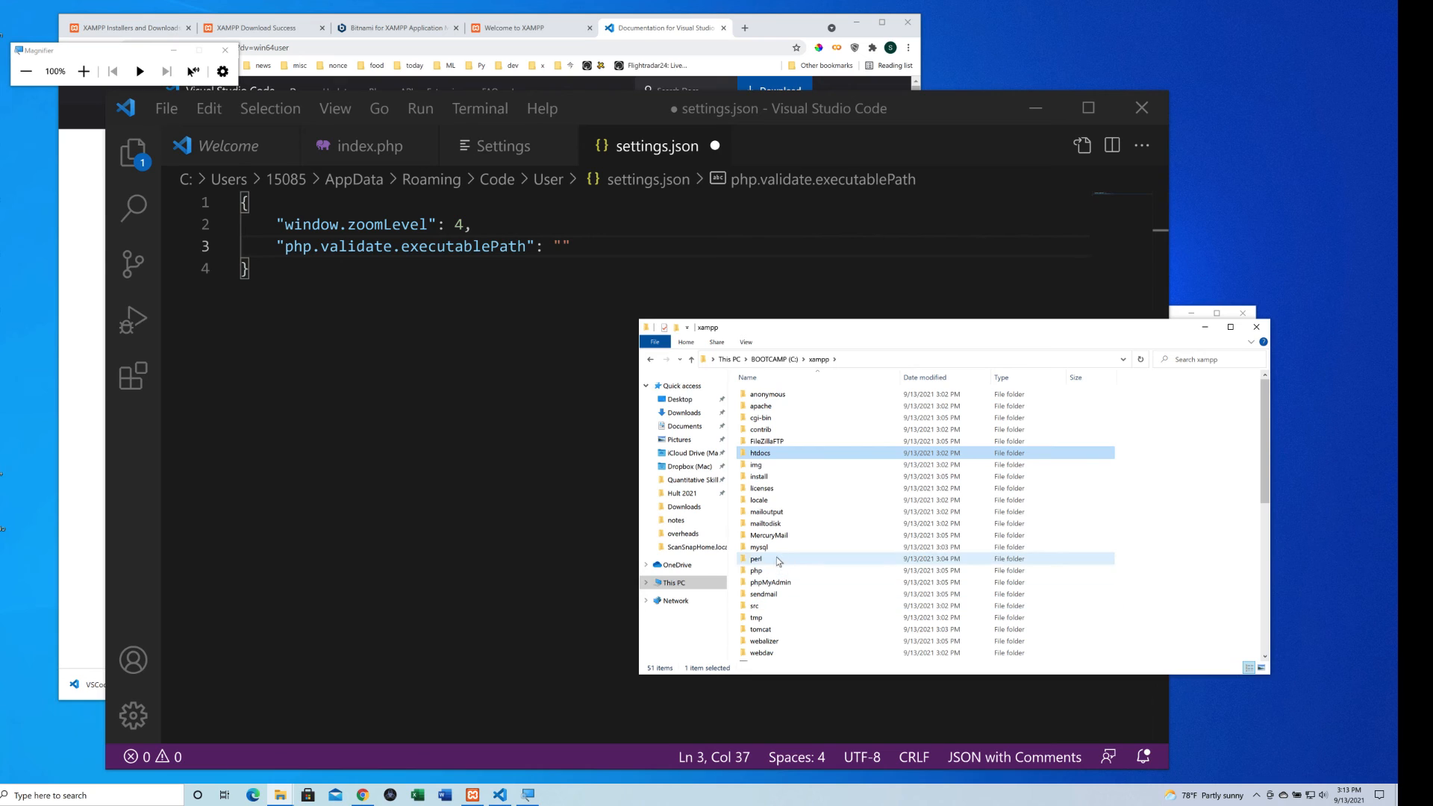
double_click(756, 571)
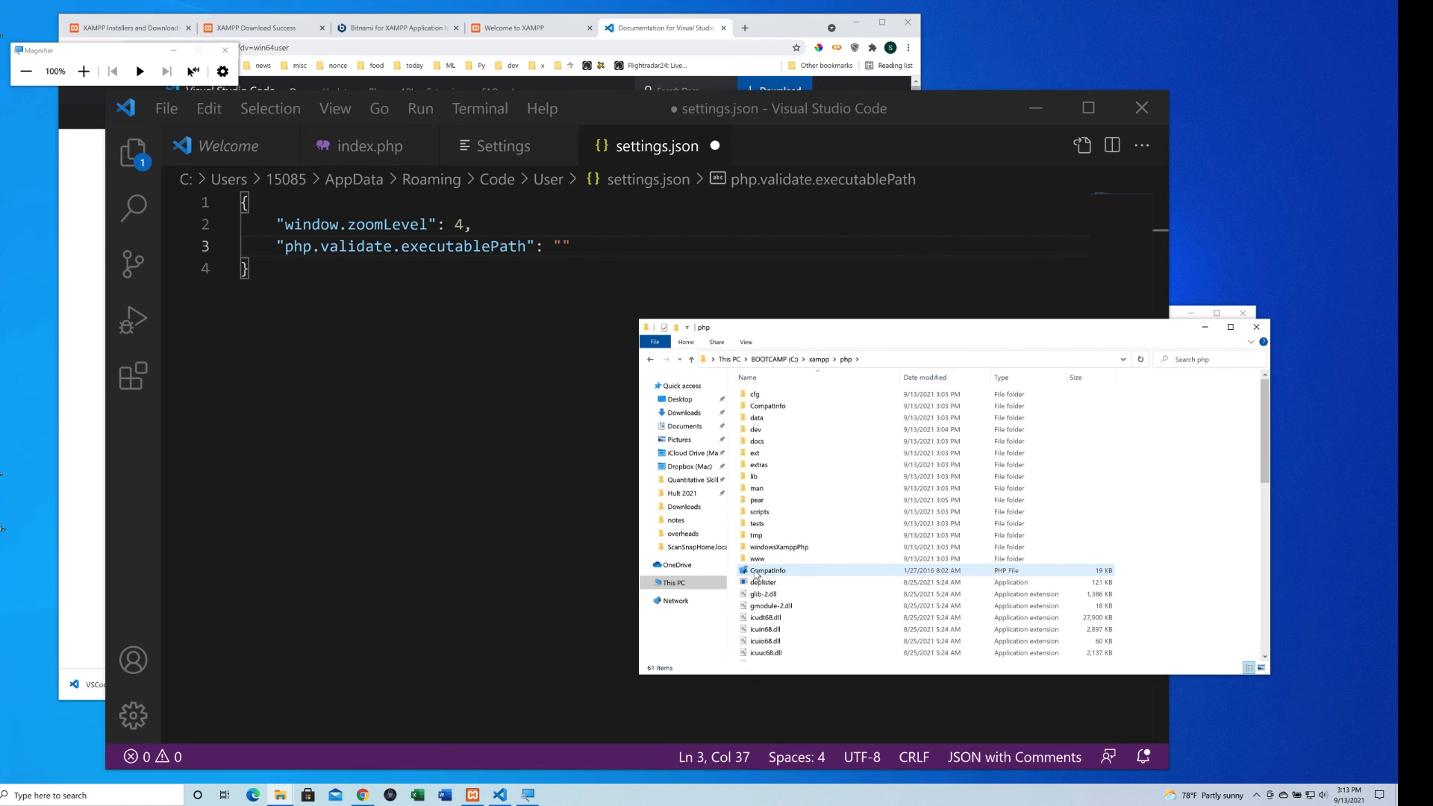
scroll(783, 545, "down", 7)
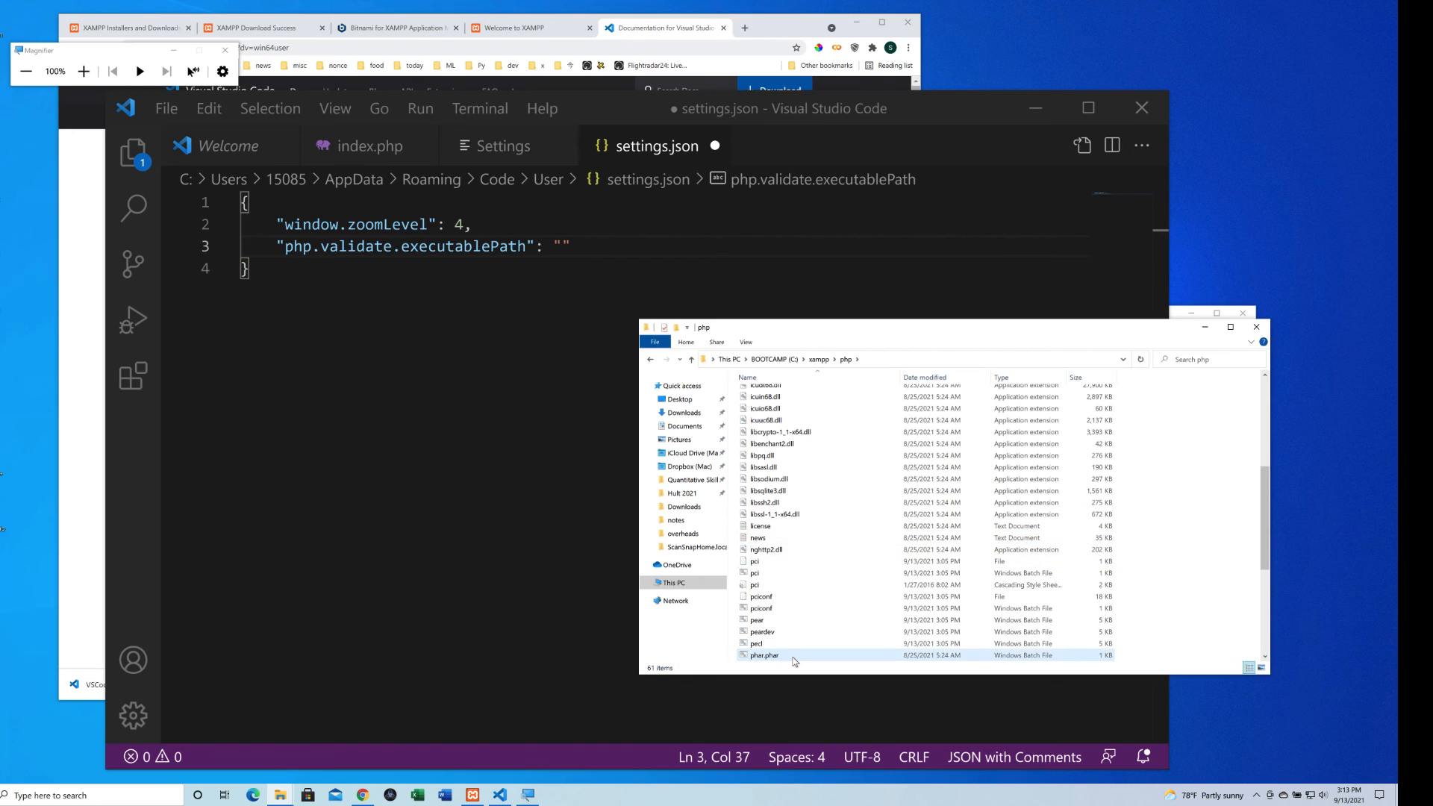
scroll(795, 661, "down", 3)
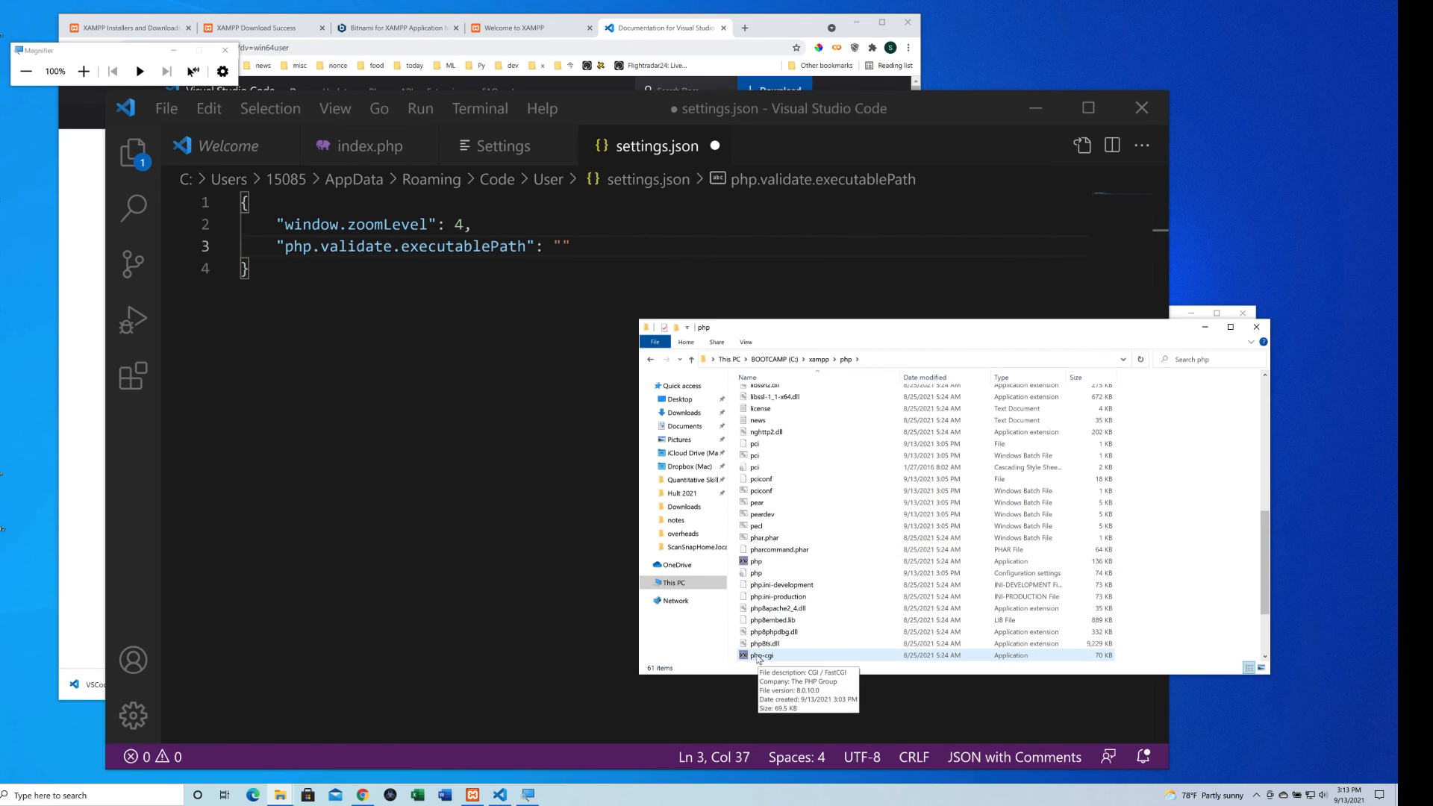
scroll(782, 656, "down", 3)
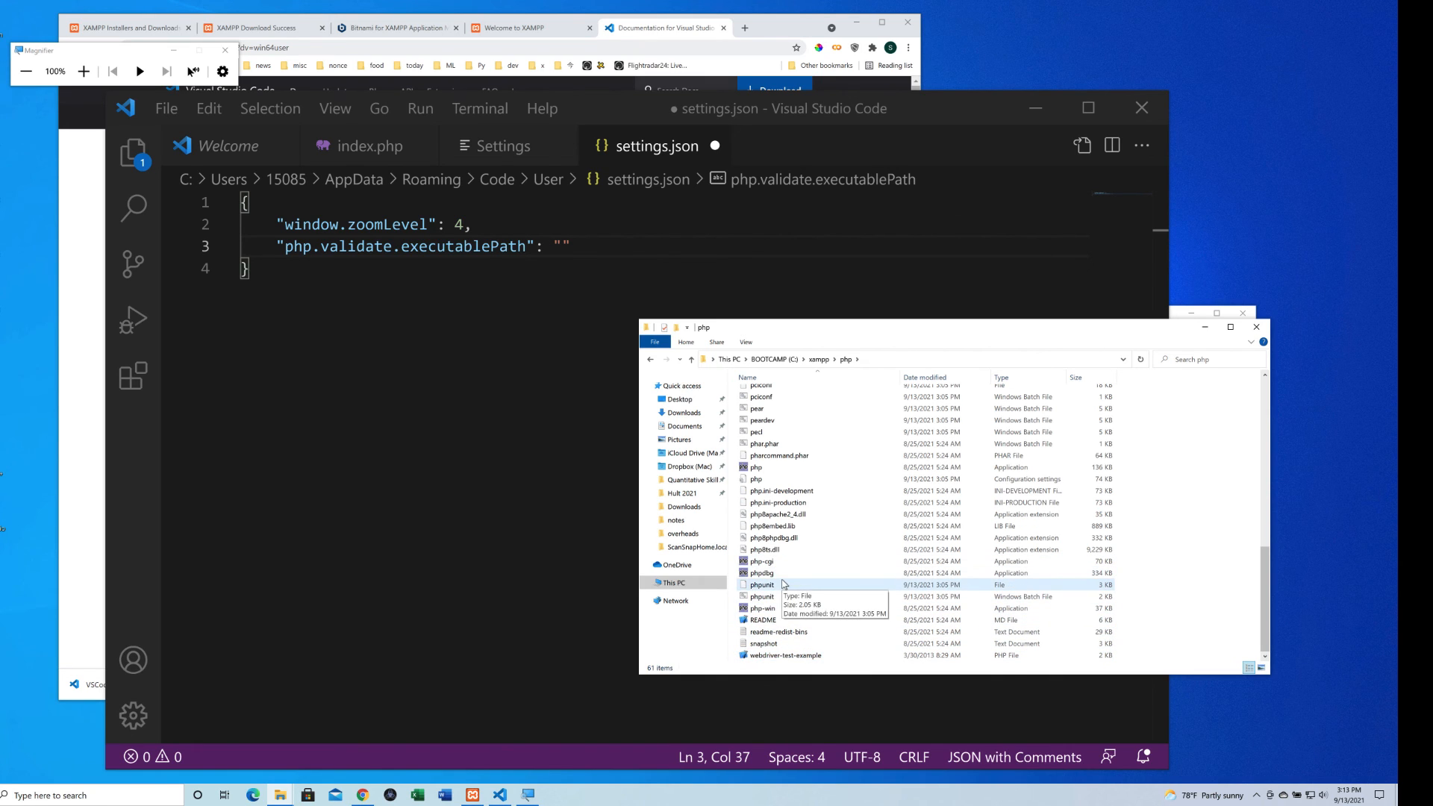
Step: Open the properties of the php application and copy its location path
left_click(762, 473)
double_click(761, 469)
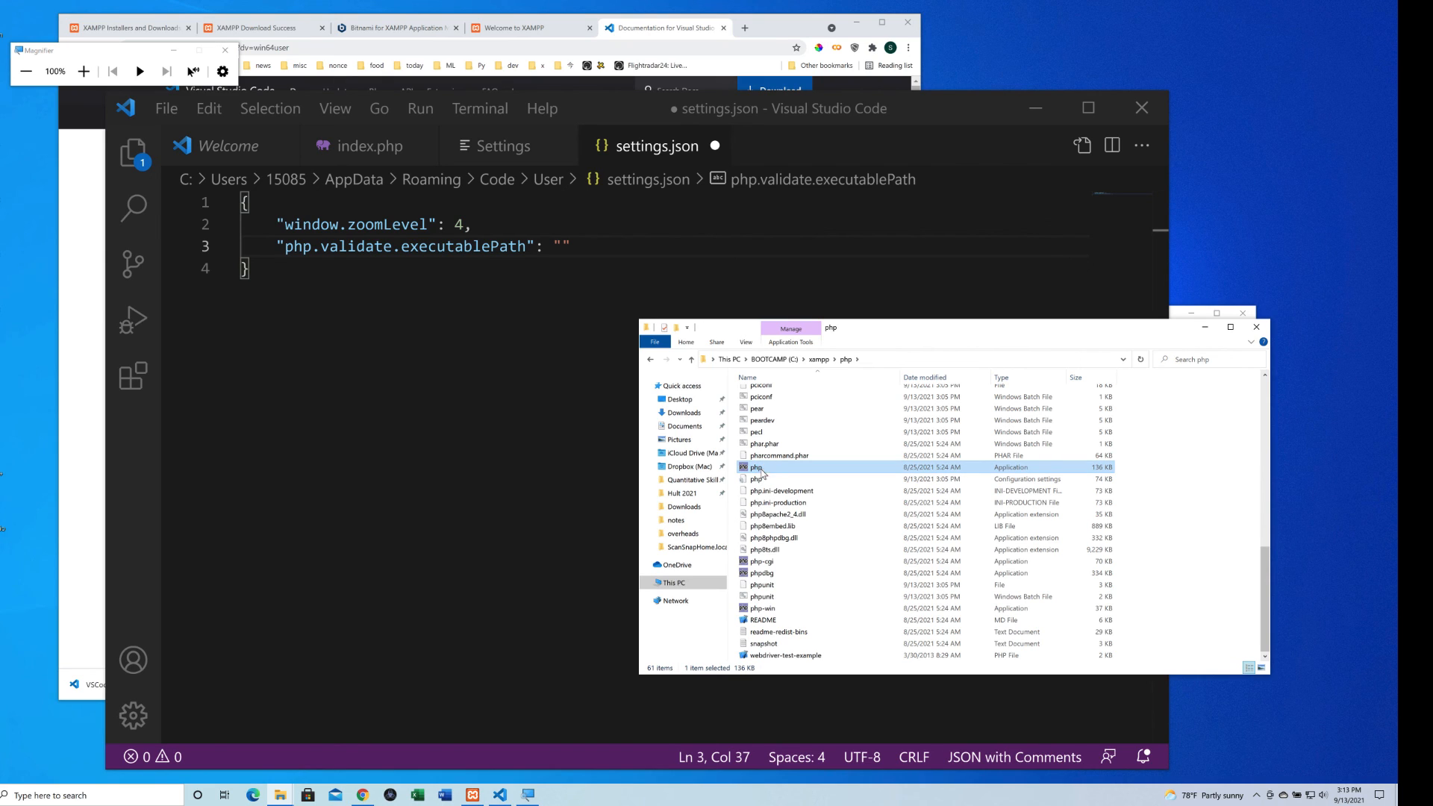
right_click(761, 471)
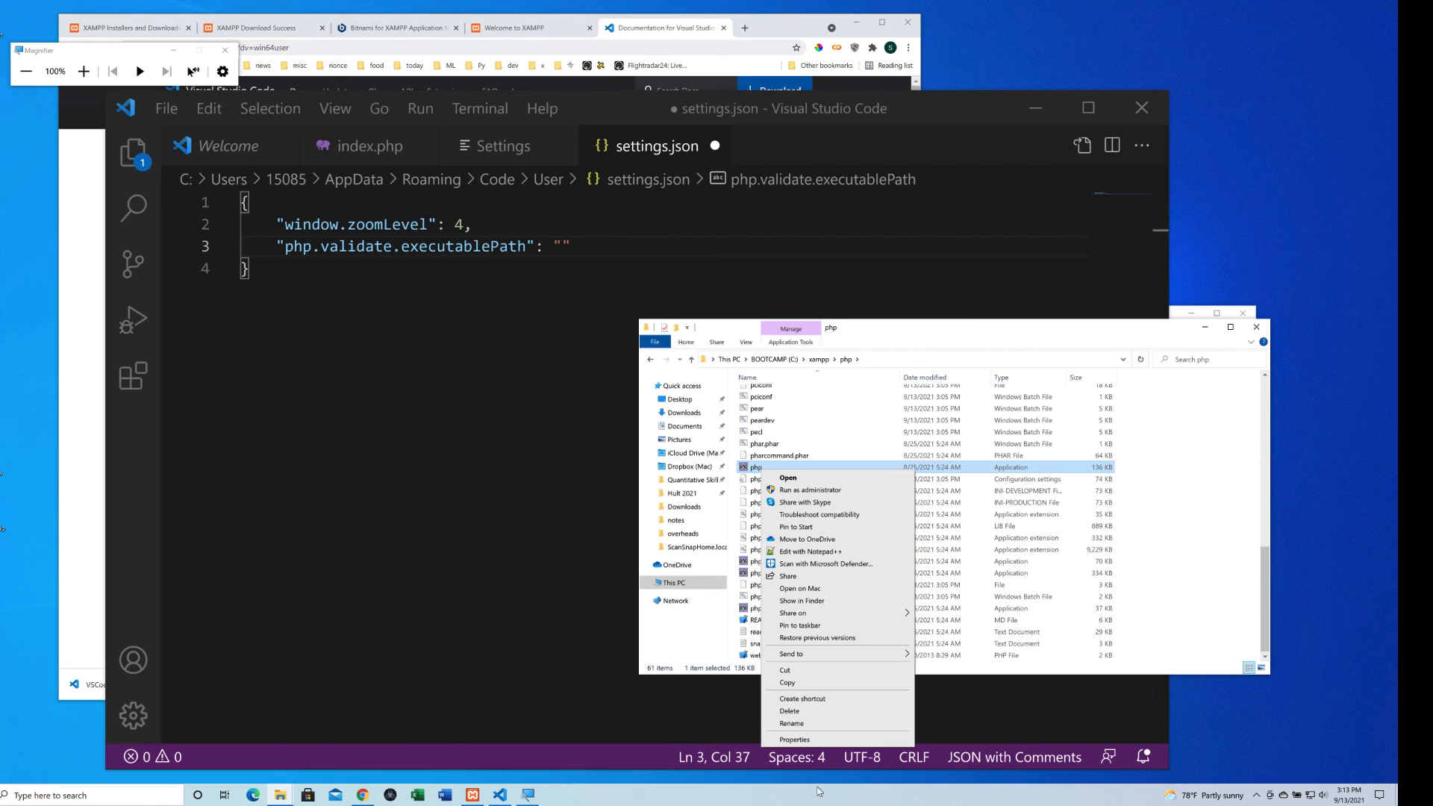
left_click(803, 742)
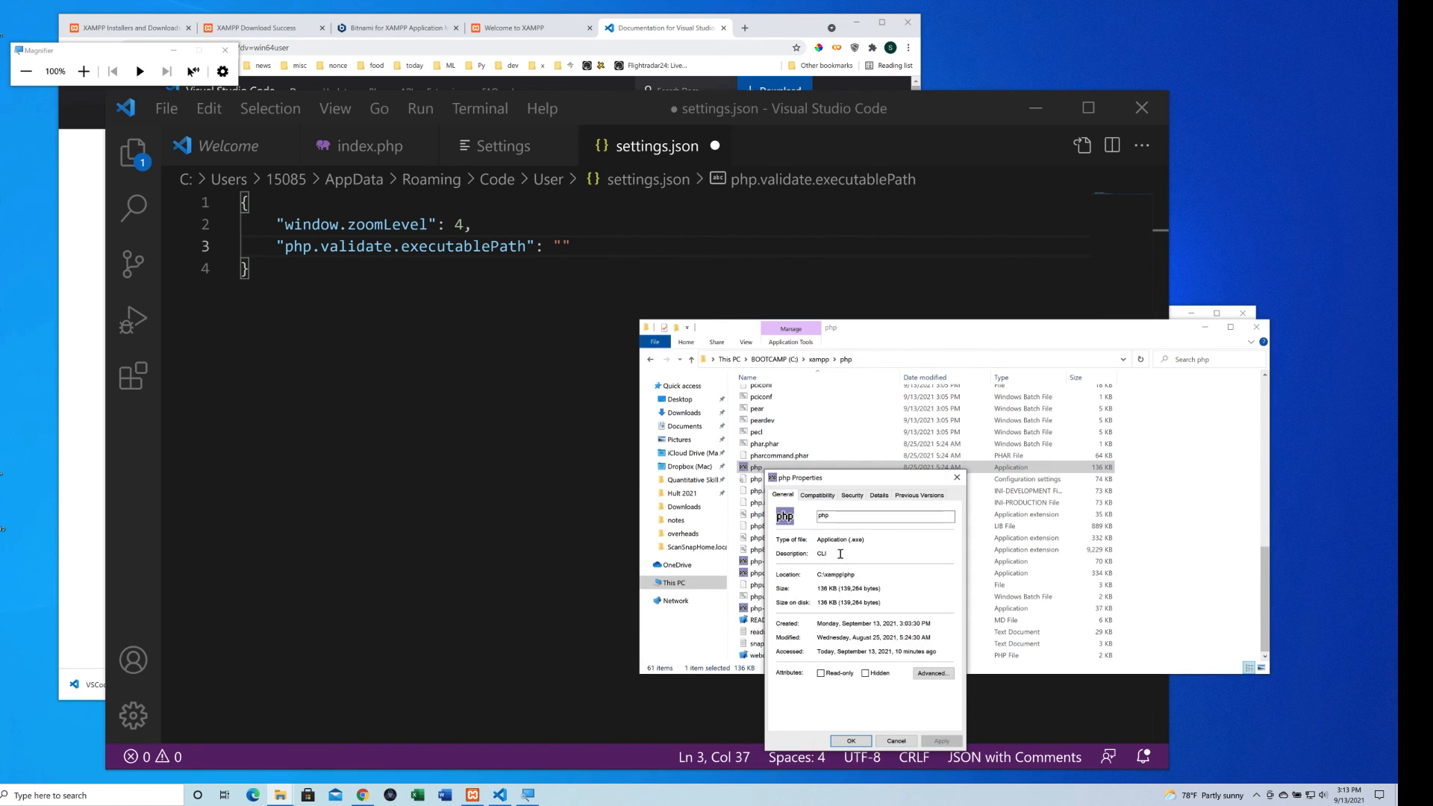
left_click_drag(854, 575, 809, 575)
key("ctrl+c")
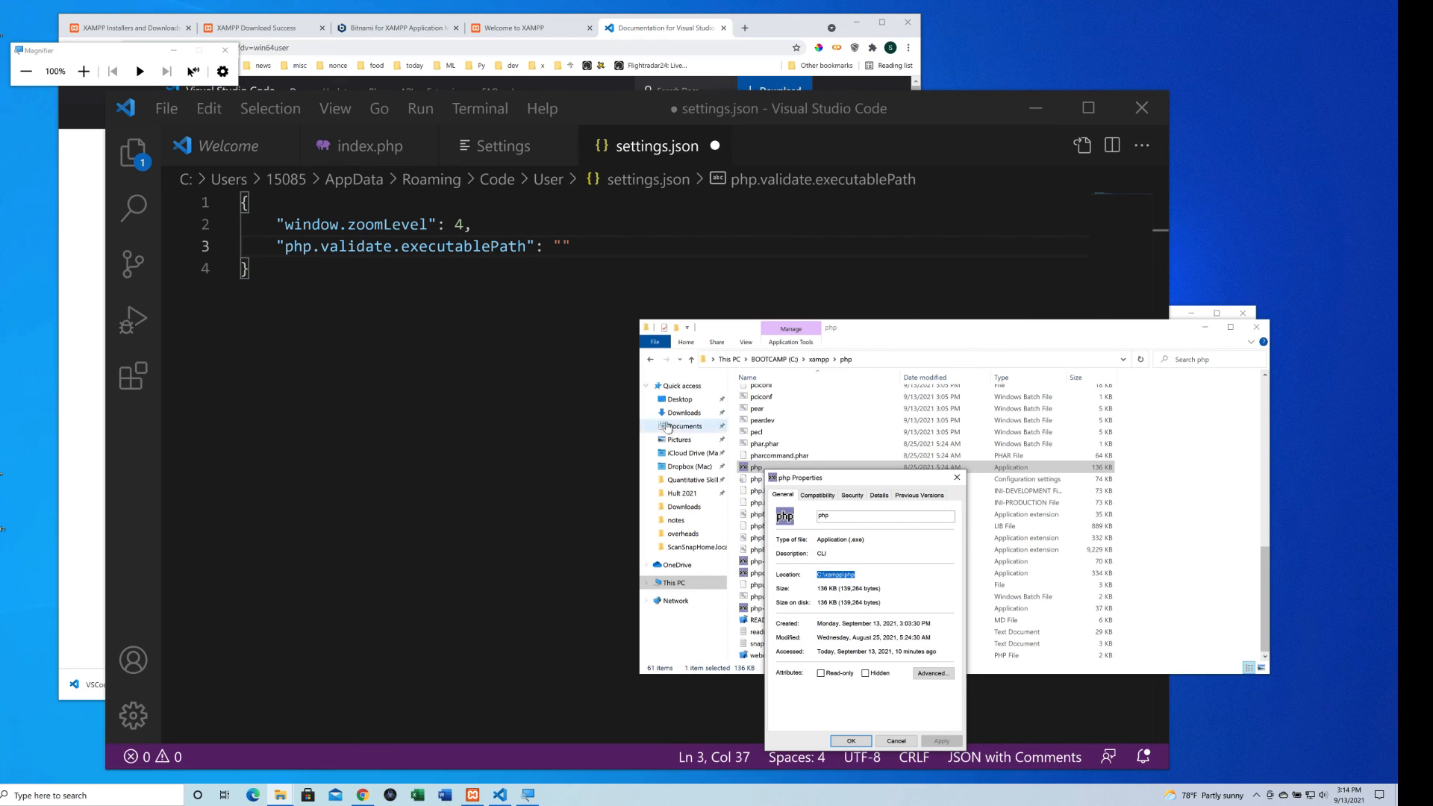
Step: Back in Visual Studio Code, set php.validate.executablePath to the copied path C:\xampp\php in settings.json and save the file
left_click(578, 297)
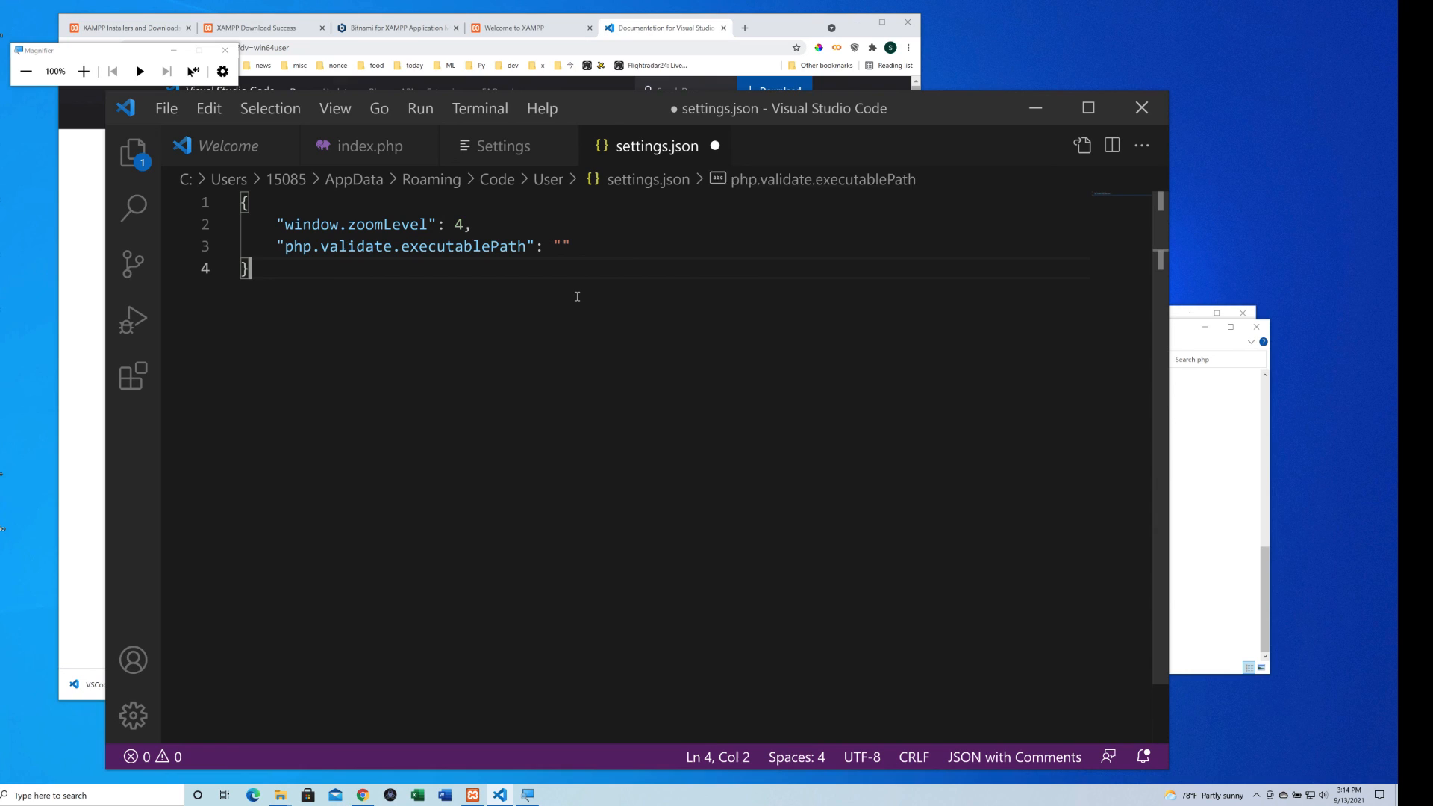
left_click(559, 247)
key("ctrl+v")
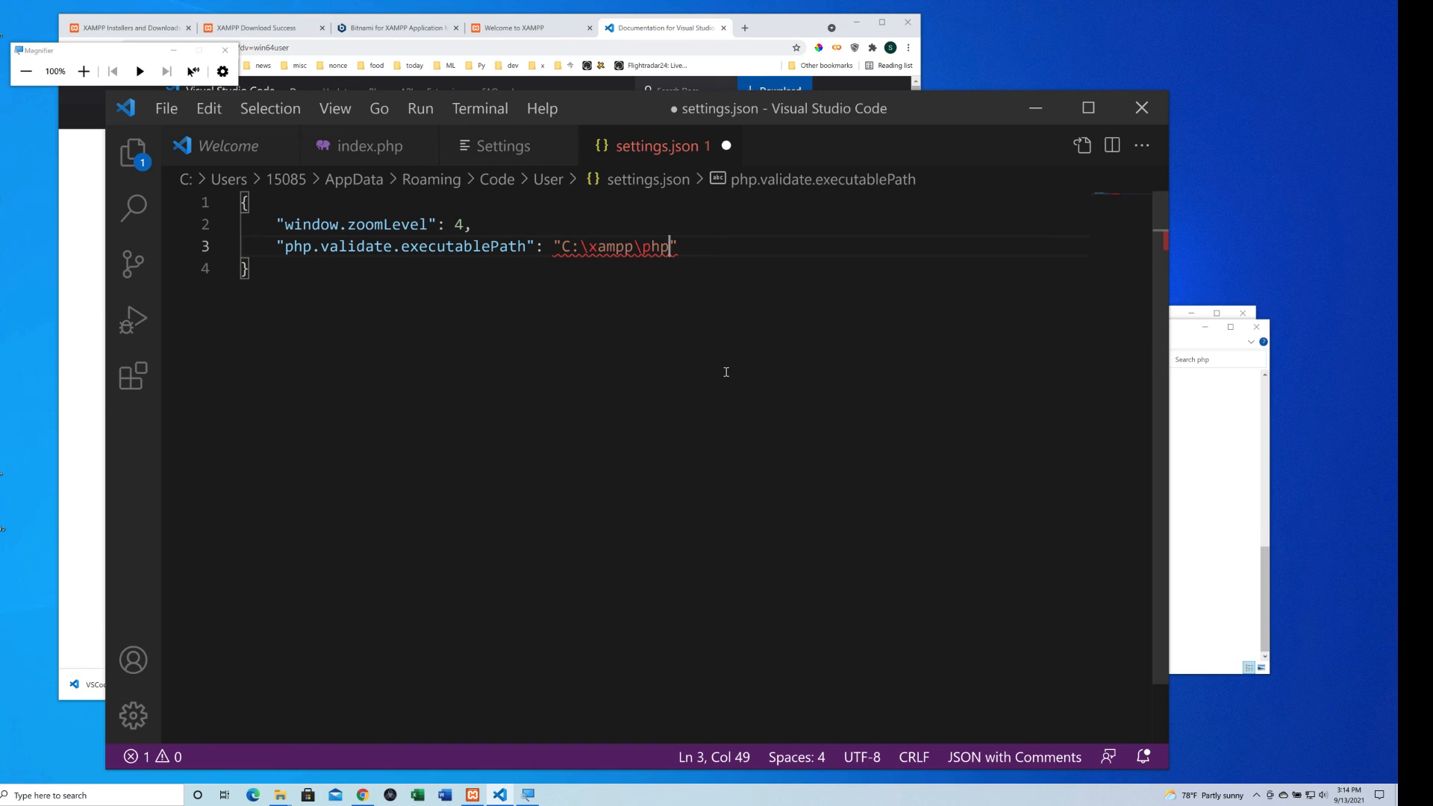
key("ctrl+s")
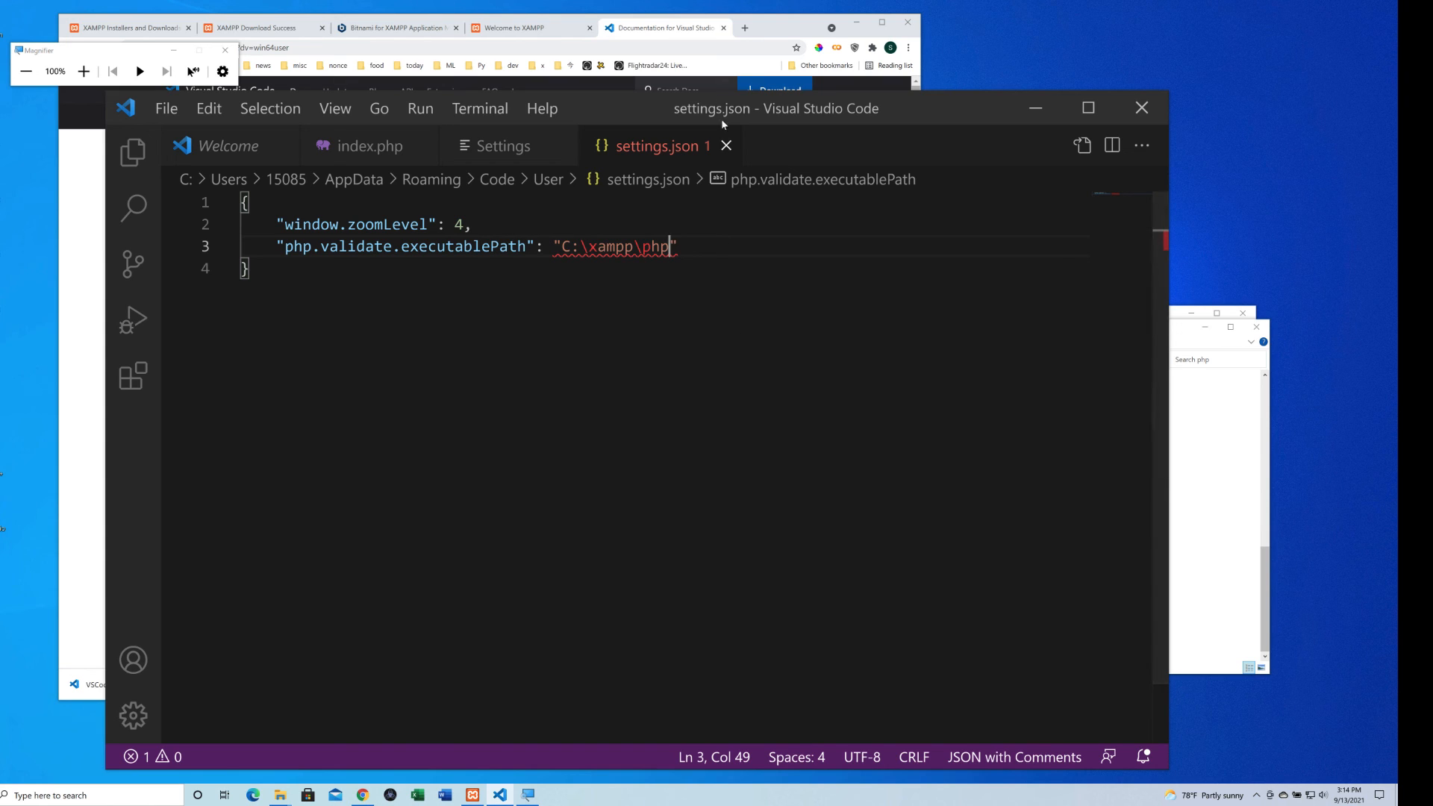
Step: Recheck the executable path in settings.json, and close the settings.json, Settings and index.php editors
left_click(726, 145)
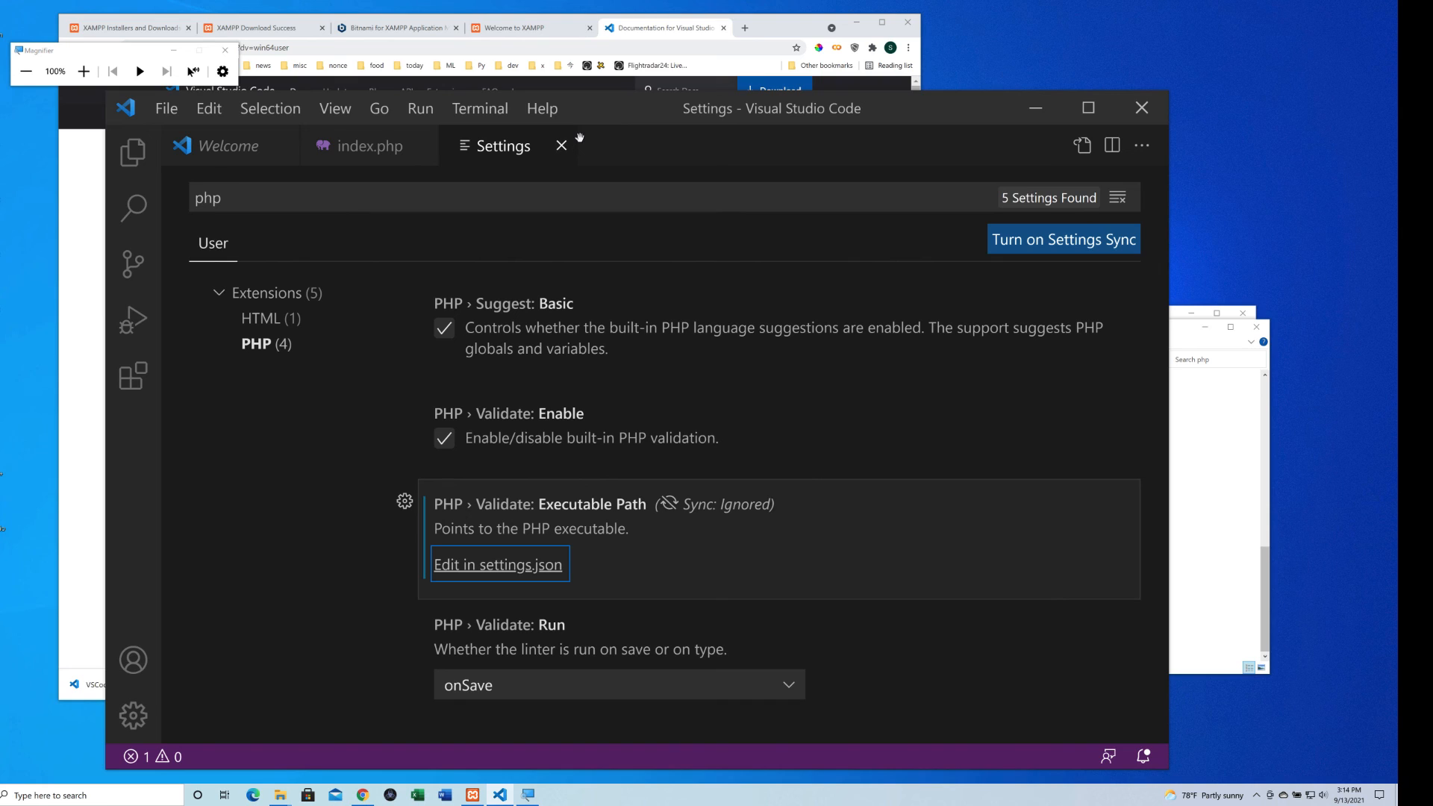
left_click(489, 565)
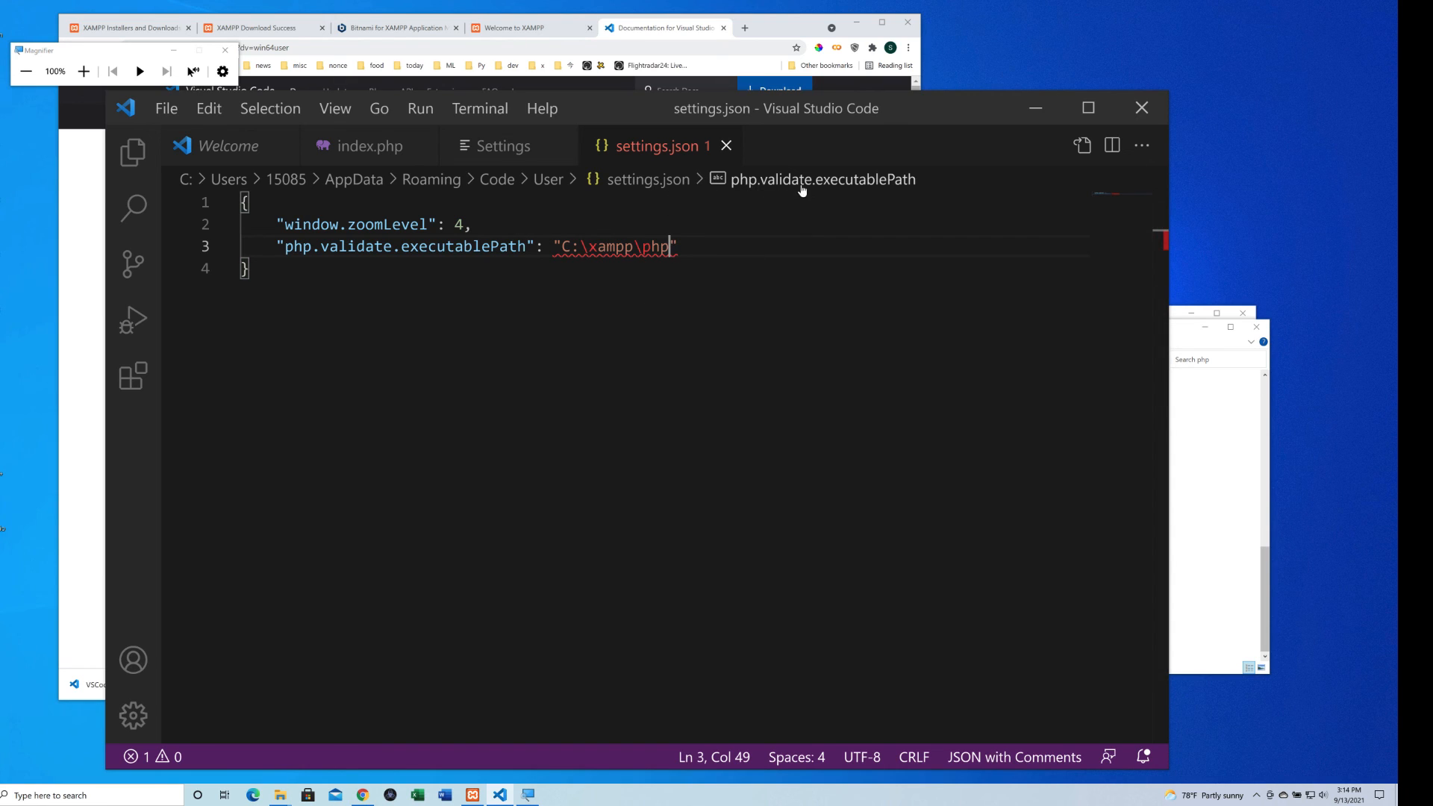
left_click(726, 146)
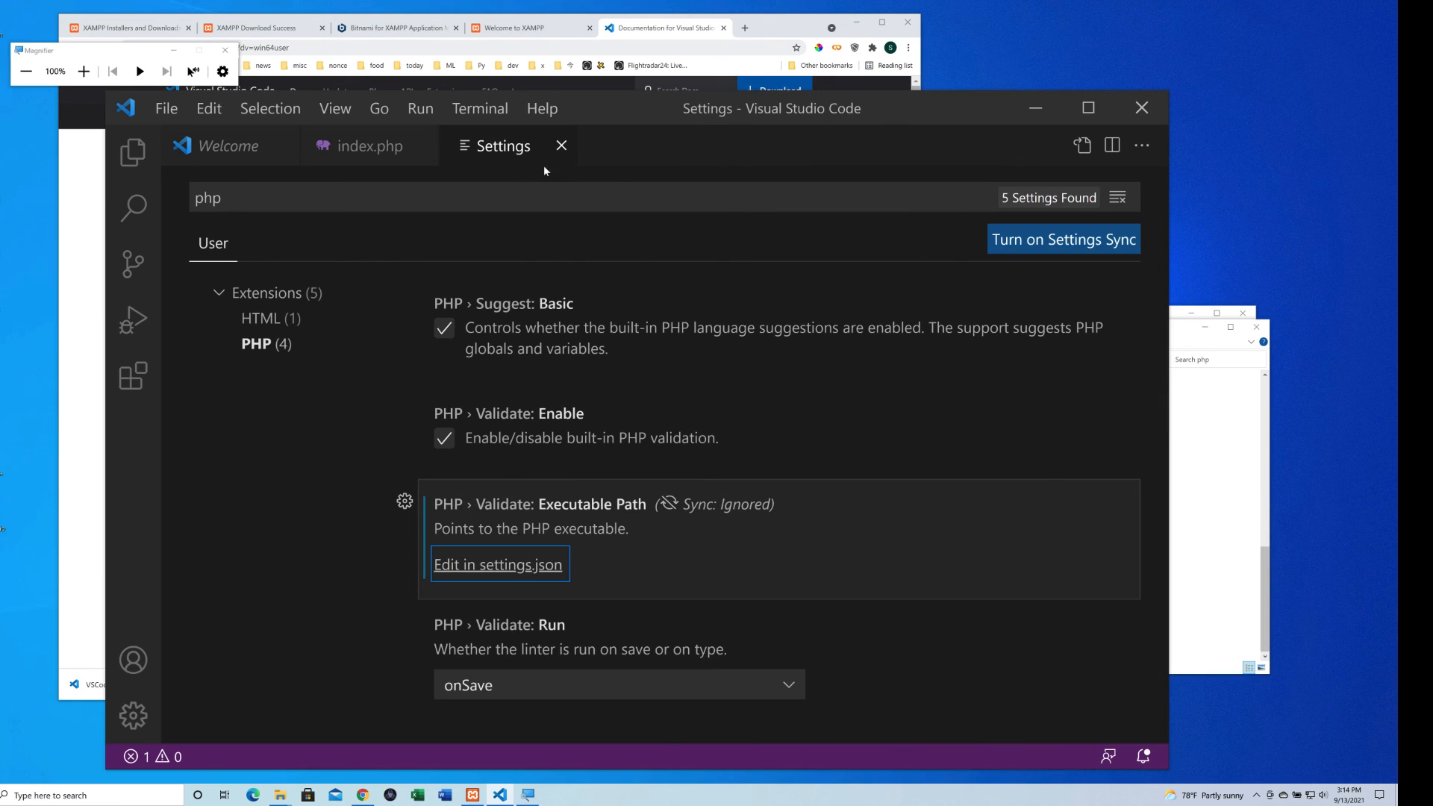
left_click(560, 147)
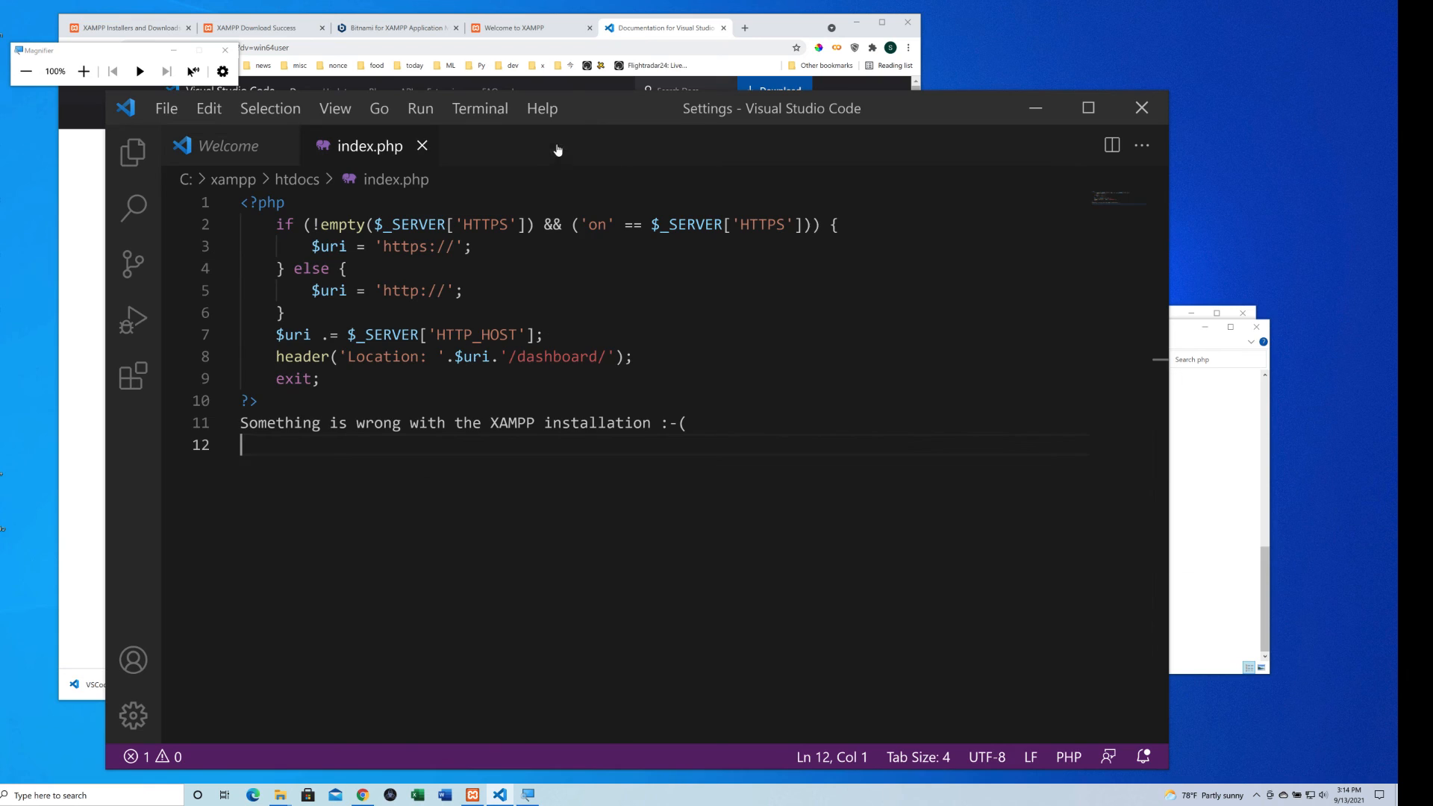
left_click(423, 146)
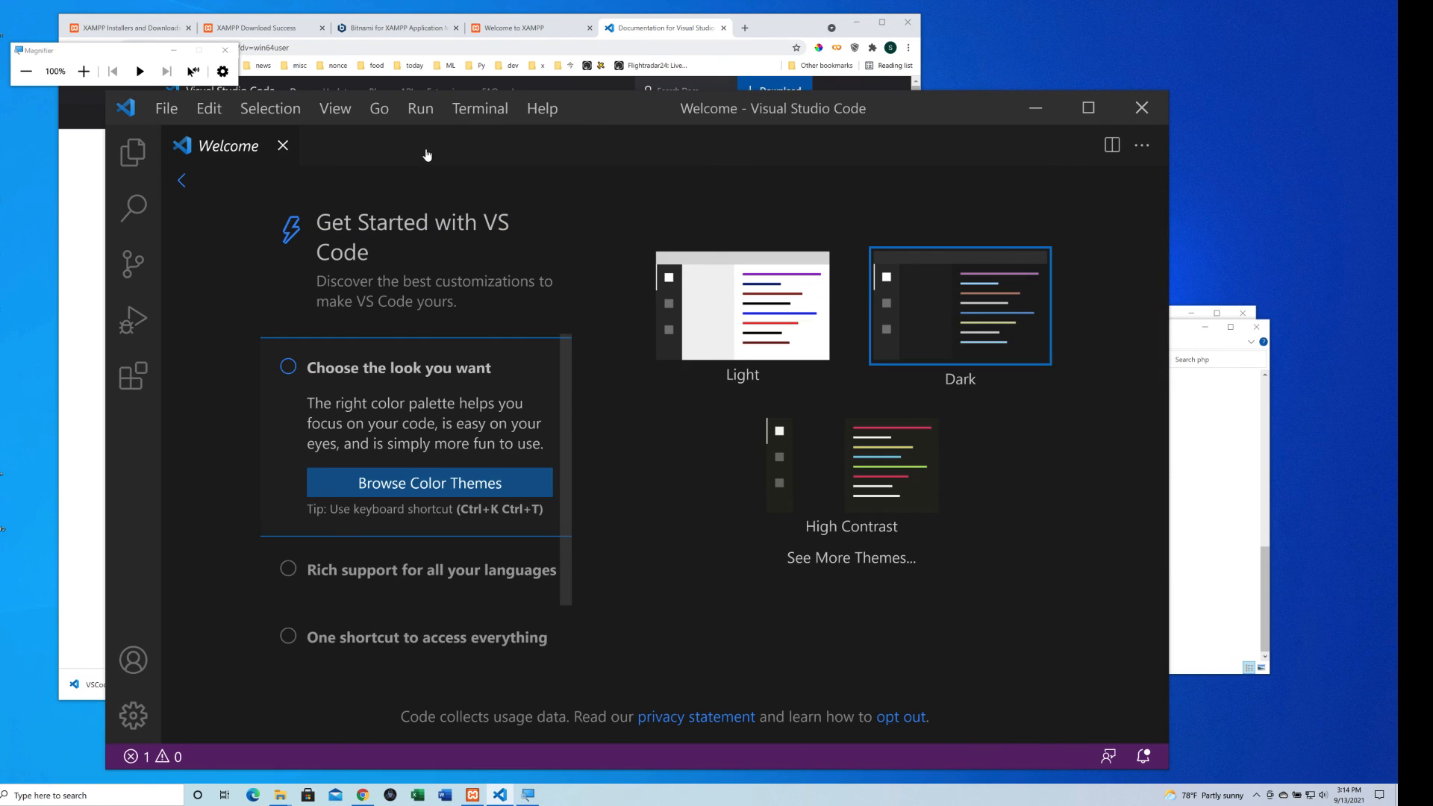